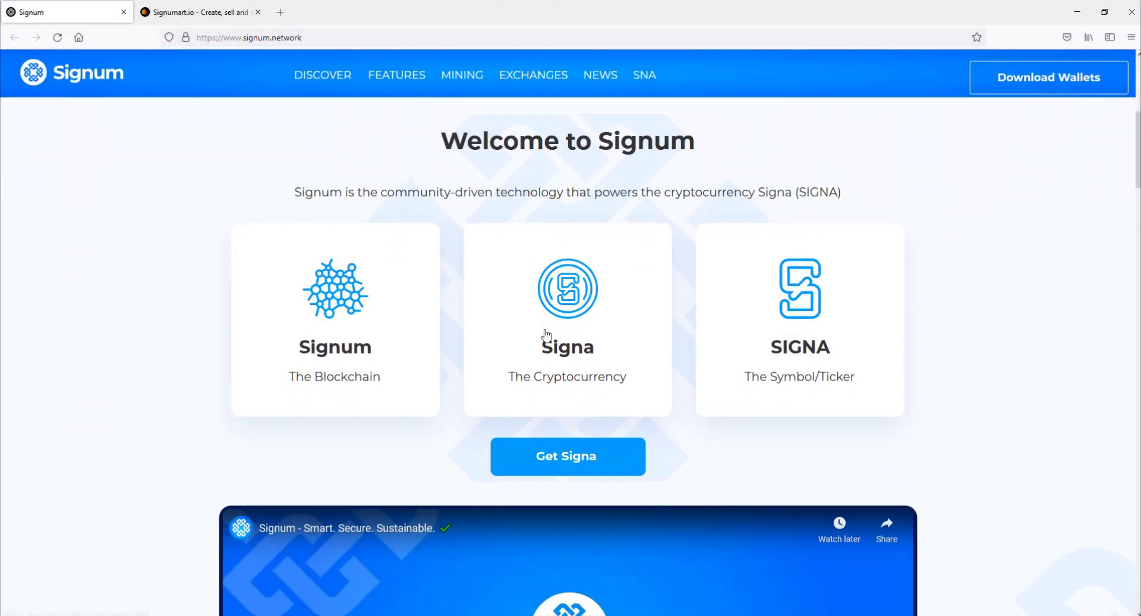
Read through the Signum homepage's features, and view the Bored Ape Yacht Club and Moonbirds collections on OpenSea.
{"action": "scroll", "coordinate": [546, 334], "scroll_direction": "down", "scroll_amount": 5}
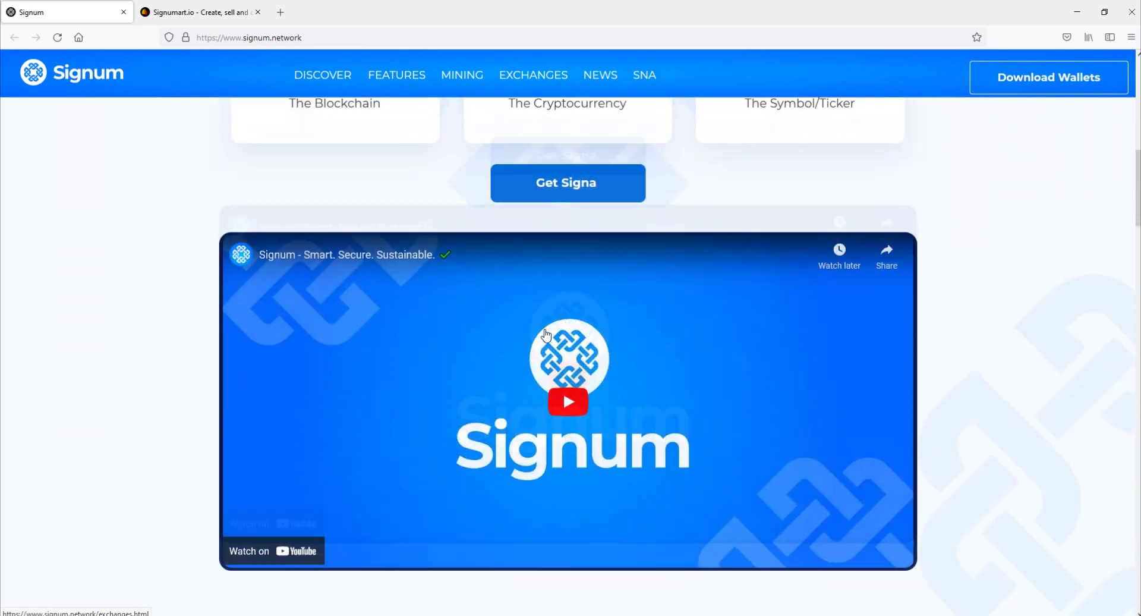
{"action": "scroll", "coordinate": [545, 334], "scroll_direction": "down", "scroll_amount": 7}
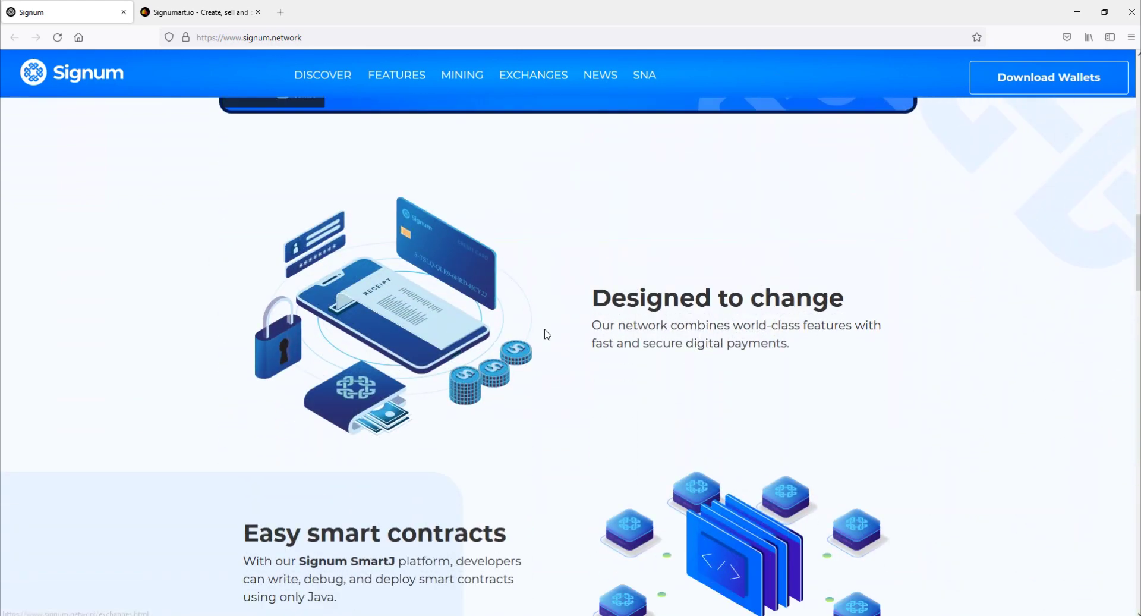
{"action": "scroll", "coordinate": [547, 334], "scroll_direction": "down", "scroll_amount": 10}
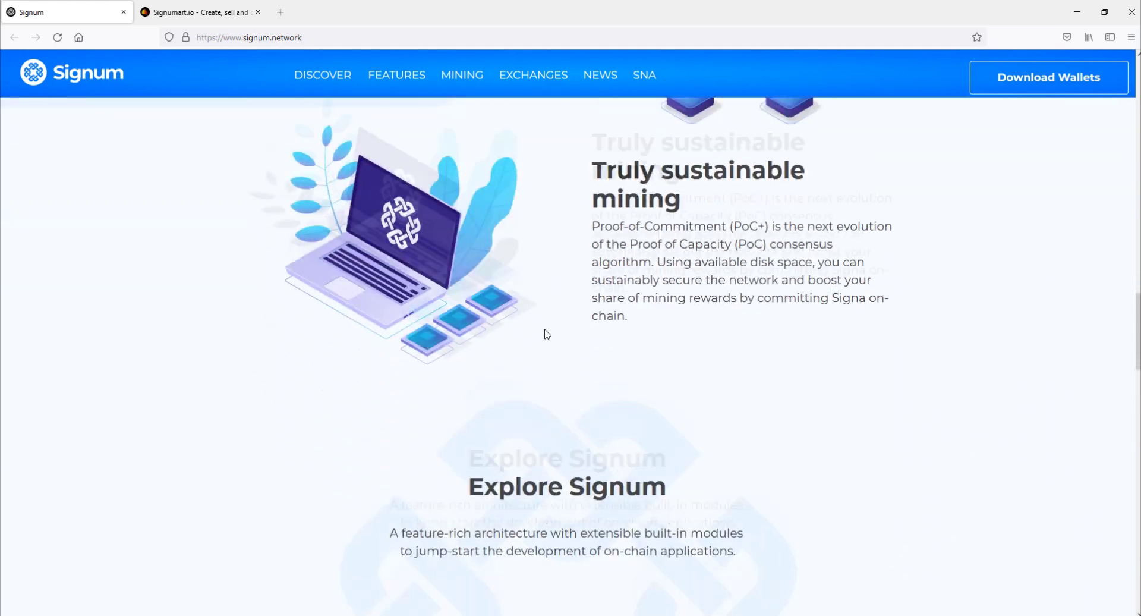
{"action": "scroll", "coordinate": [547, 334], "scroll_direction": "down", "scroll_amount": 9}
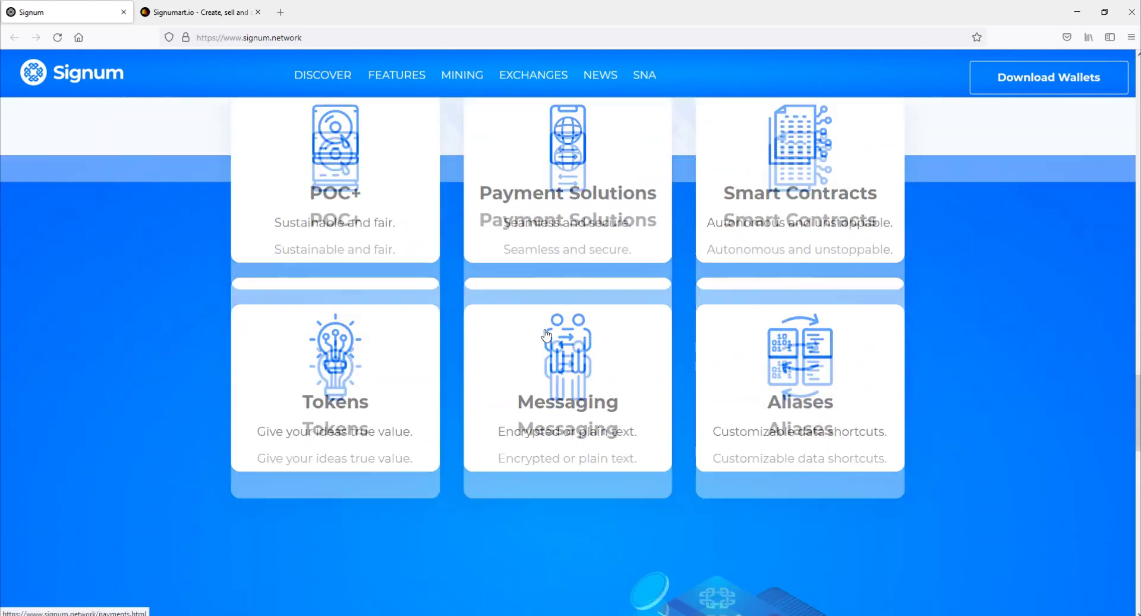
{"action": "scroll", "coordinate": [545, 331], "scroll_direction": "down", "scroll_amount": 7}
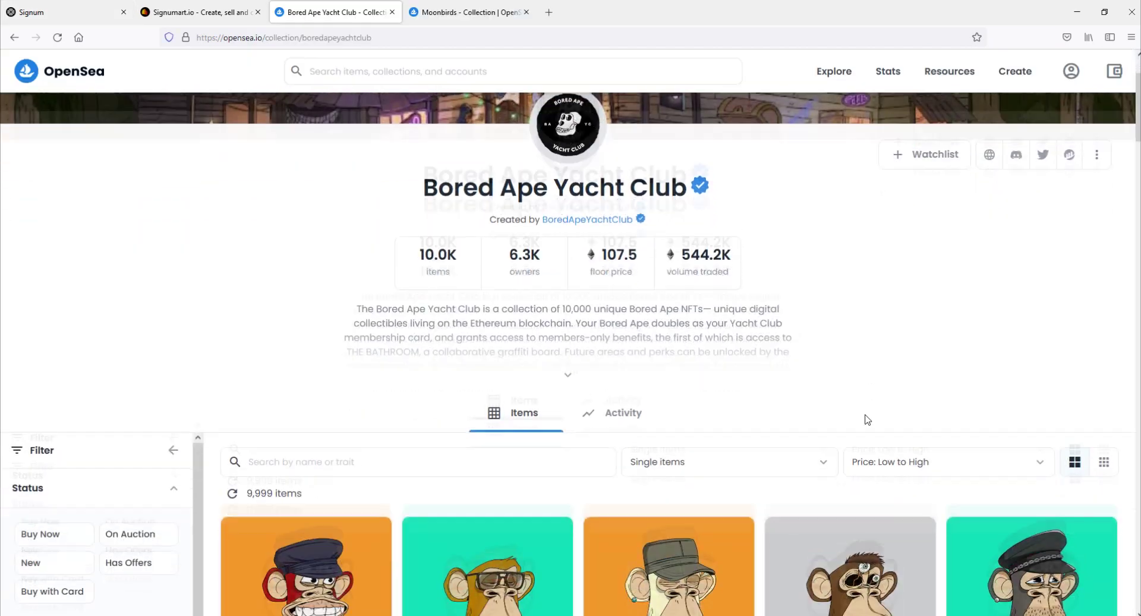
{"action": "scroll", "coordinate": [867, 420], "scroll_direction": "down", "scroll_amount": 10}
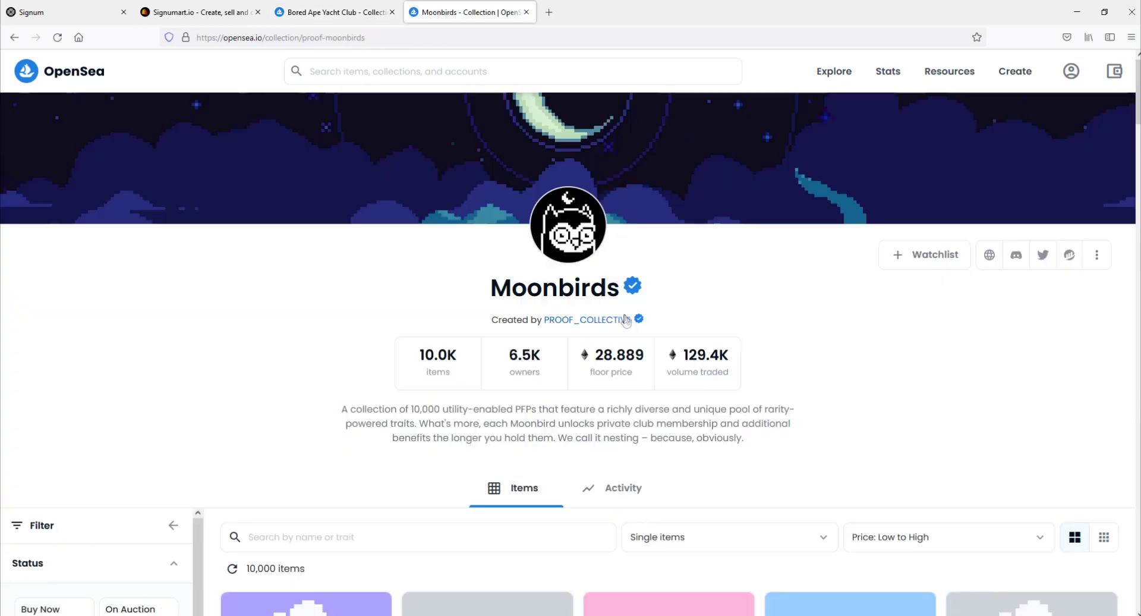
{"action": "scroll", "coordinate": [625, 321], "scroll_direction": "down", "scroll_amount": 10}
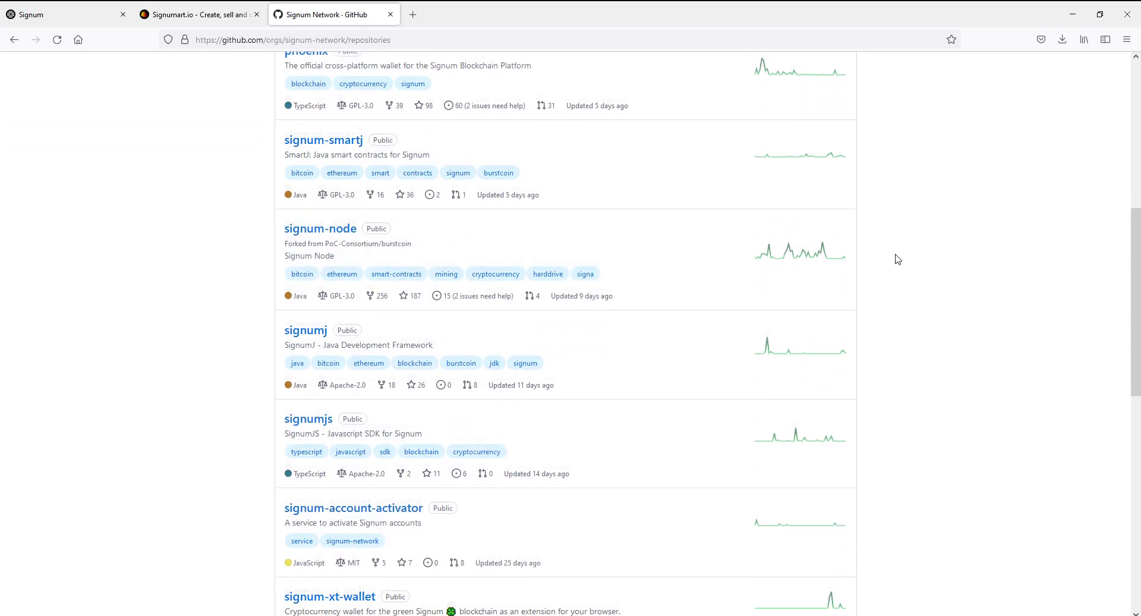
Look through the Signum Network repository list on GitHub and close that page.
{"action": "scroll", "coordinate": [897, 258], "scroll_direction": "down", "scroll_amount": 4}
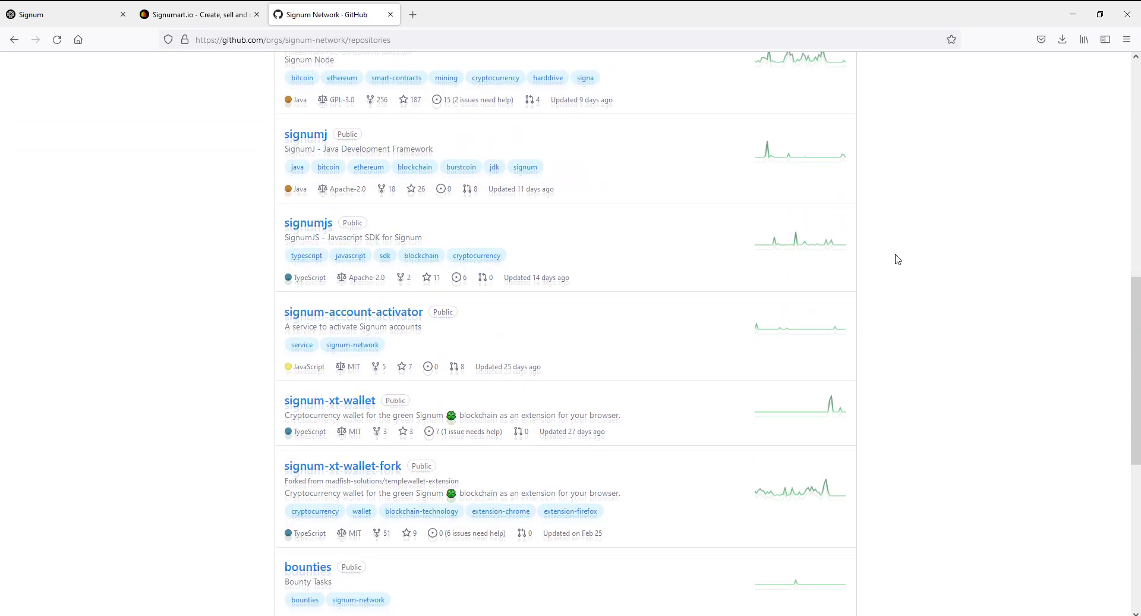
{"action": "scroll", "coordinate": [897, 260], "scroll_direction": "down", "scroll_amount": 5}
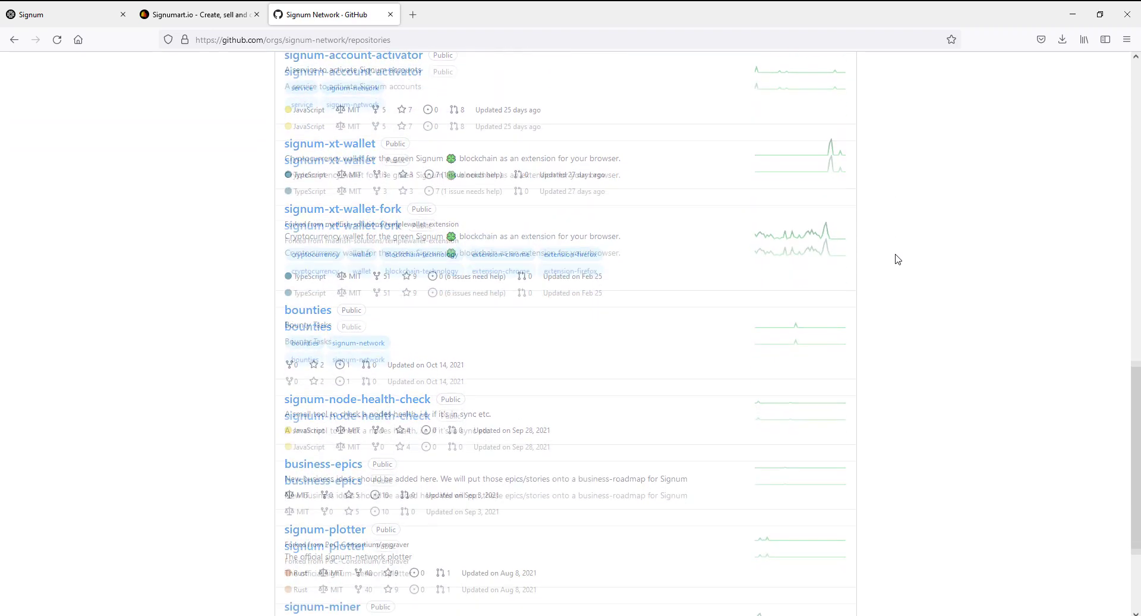
{"action": "scroll", "coordinate": [897, 259], "scroll_direction": "down", "scroll_amount": 3}
{"action": "key", "text": "ctrl+w"}
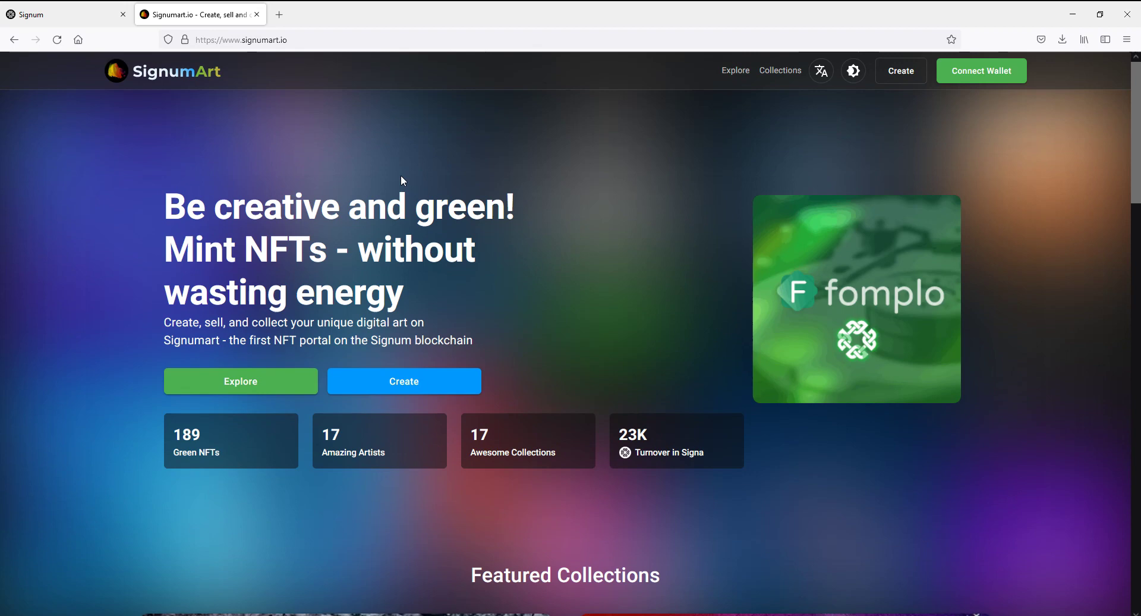
Look over the SignumArt homepage from the introduction through the featured collections and the NFT creation guide.
{"action": "scroll", "coordinate": [400, 175], "scroll_direction": "down", "scroll_amount": 5}
{"action": "scroll", "coordinate": [401, 180], "scroll_direction": "down", "scroll_amount": 5}
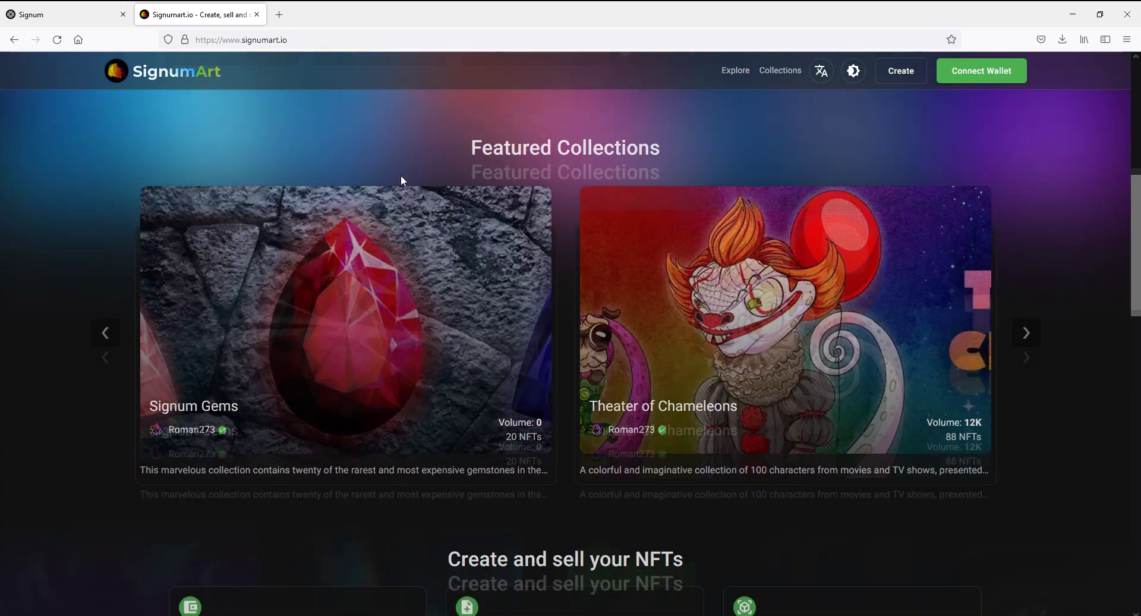
{"action": "scroll", "coordinate": [401, 175], "scroll_direction": "down", "scroll_amount": 3}
{"action": "scroll", "coordinate": [400, 175], "scroll_direction": "down", "scroll_amount": 4}
{"action": "scroll", "coordinate": [402, 182], "scroll_direction": "down", "scroll_amount": 3}
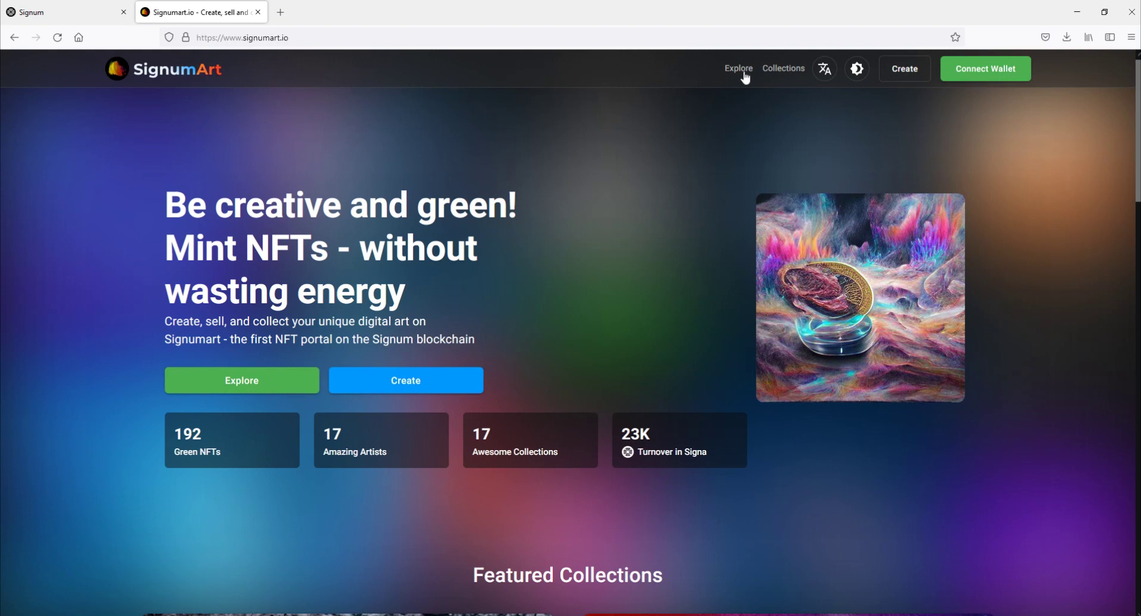
Show the site's language choices, and switch the colour theme and back to dark.
{"action": "left_click", "coordinate": [825, 72]}
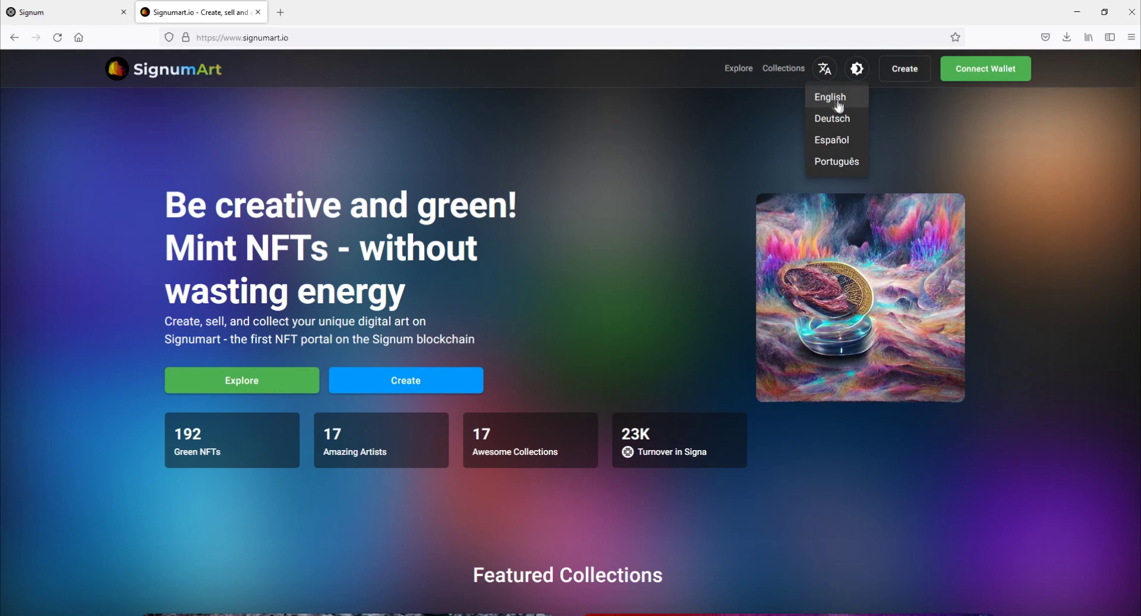
{"action": "left_click", "coordinate": [855, 72]}
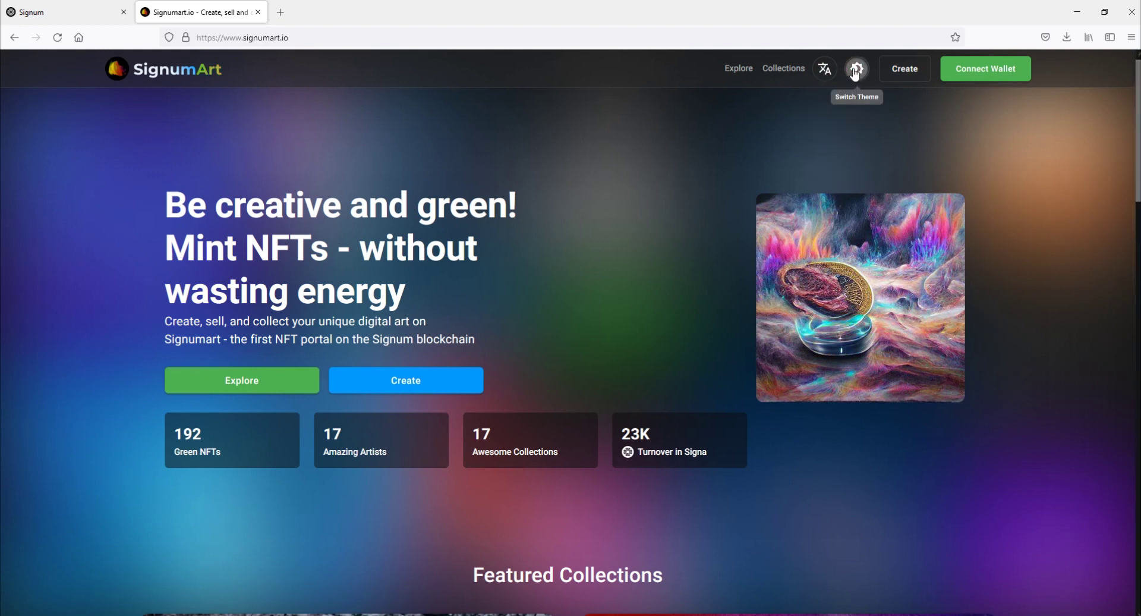
{"action": "left_click", "coordinate": [855, 72]}
{"action": "left_click", "coordinate": [854, 72]}
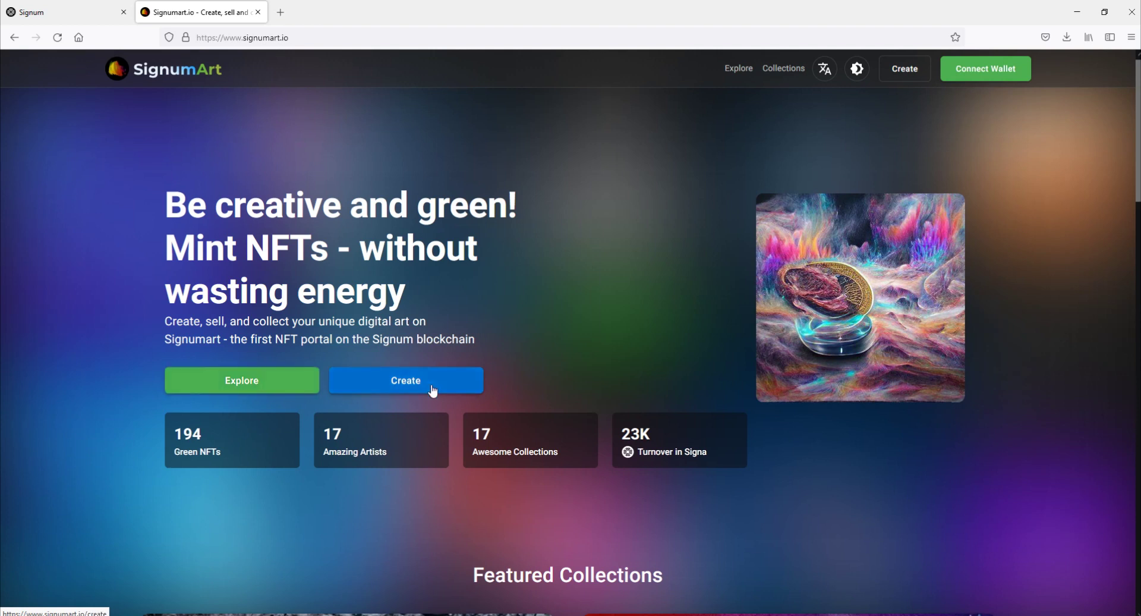
Examine the SignumArt marketplace statistics, the featured collections and the instructions for creating and selling NFTs.
{"action": "scroll", "coordinate": [433, 390], "scroll_direction": "down", "scroll_amount": 2}
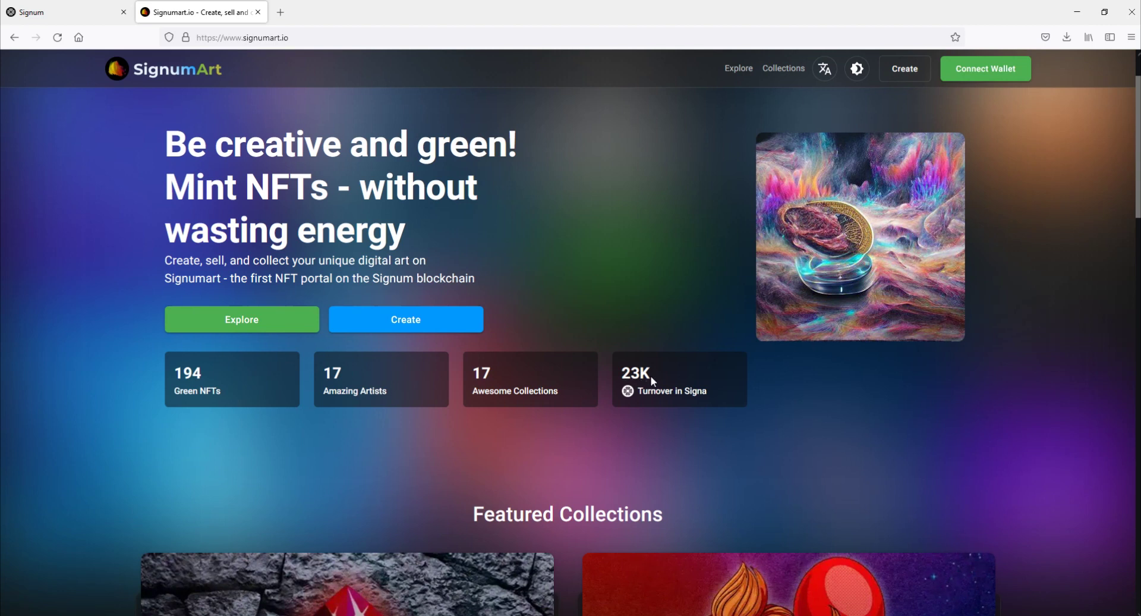
{"action": "scroll", "coordinate": [576, 277], "scroll_direction": "down", "scroll_amount": 3}
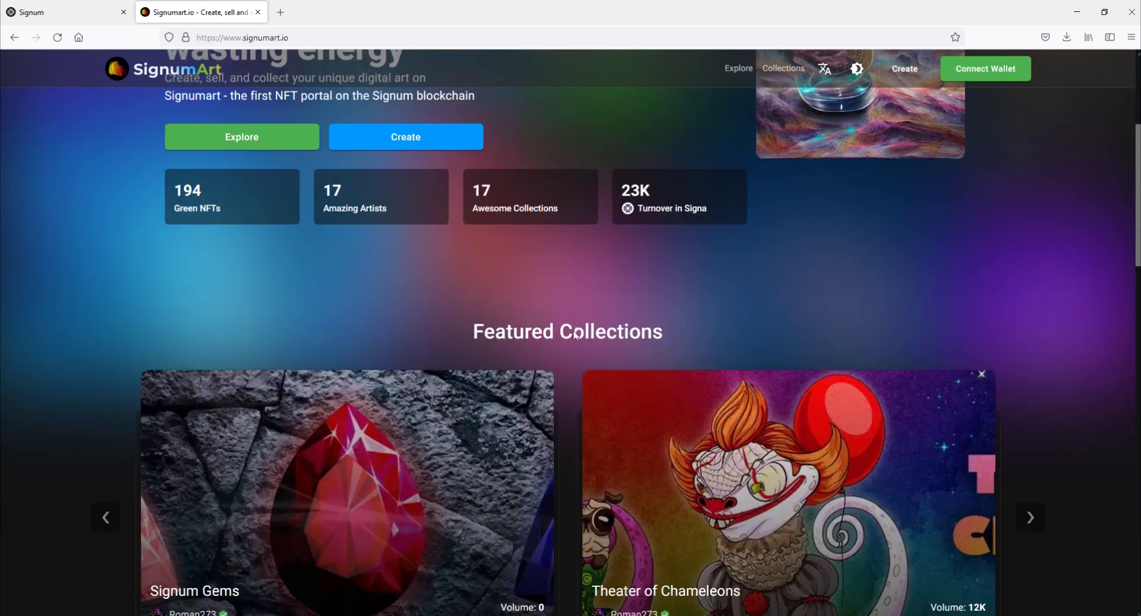
{"action": "scroll", "coordinate": [572, 334], "scroll_direction": "down", "scroll_amount": 1}
{"action": "scroll", "coordinate": [572, 334], "scroll_direction": "down", "scroll_amount": 1}
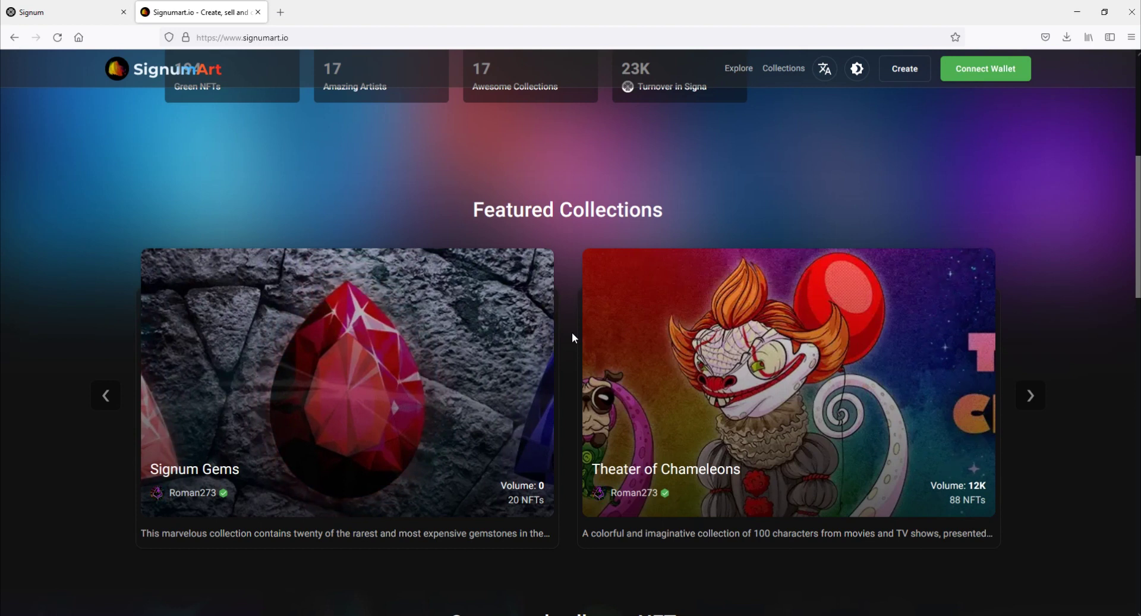
{"action": "scroll", "coordinate": [573, 336], "scroll_direction": "down", "scroll_amount": 8}
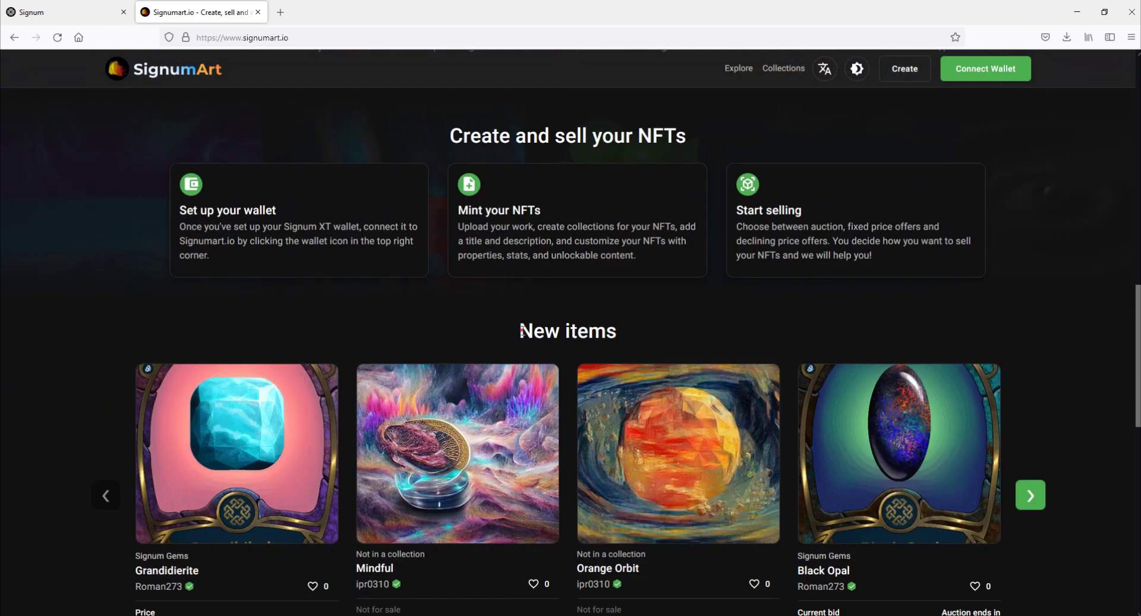
Browse the New items section and advance its carousel to the next set of NFTs.
{"action": "left_click_drag", "start_coordinate": [522, 330], "coordinate": [632, 333]}
{"action": "left_click", "coordinate": [632, 334]}
{"action": "scroll", "coordinate": [632, 334], "scroll_direction": "down", "scroll_amount": 2}
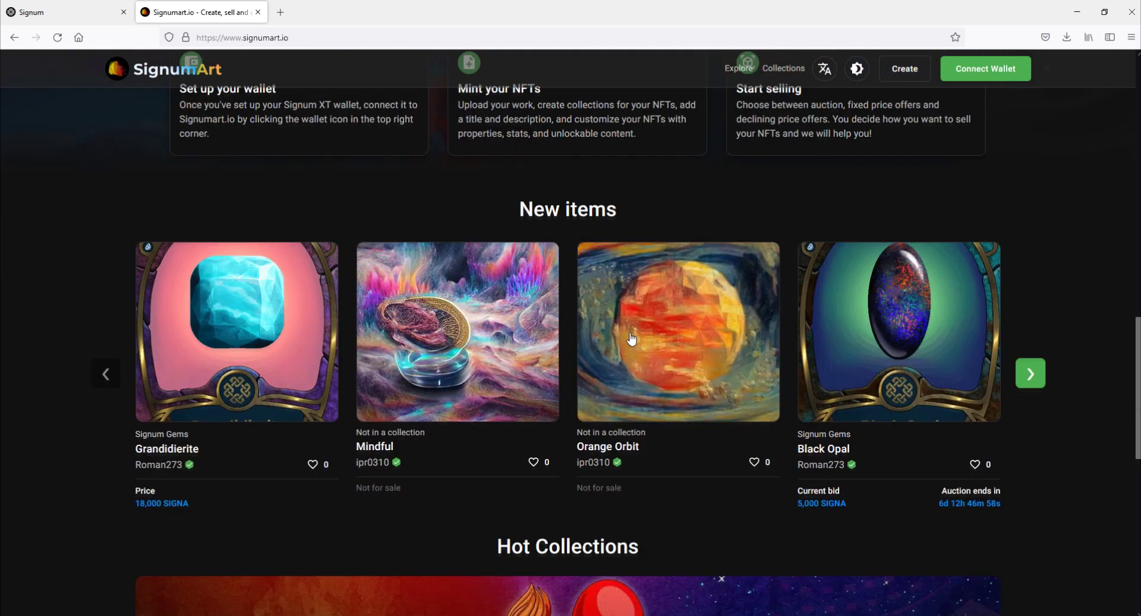
{"action": "left_click", "coordinate": [1030, 374]}
{"action": "scroll", "coordinate": [660, 311], "scroll_direction": "down", "scroll_amount": 4}
{"action": "scroll", "coordinate": [660, 311], "scroll_direction": "down", "scroll_amount": 1}
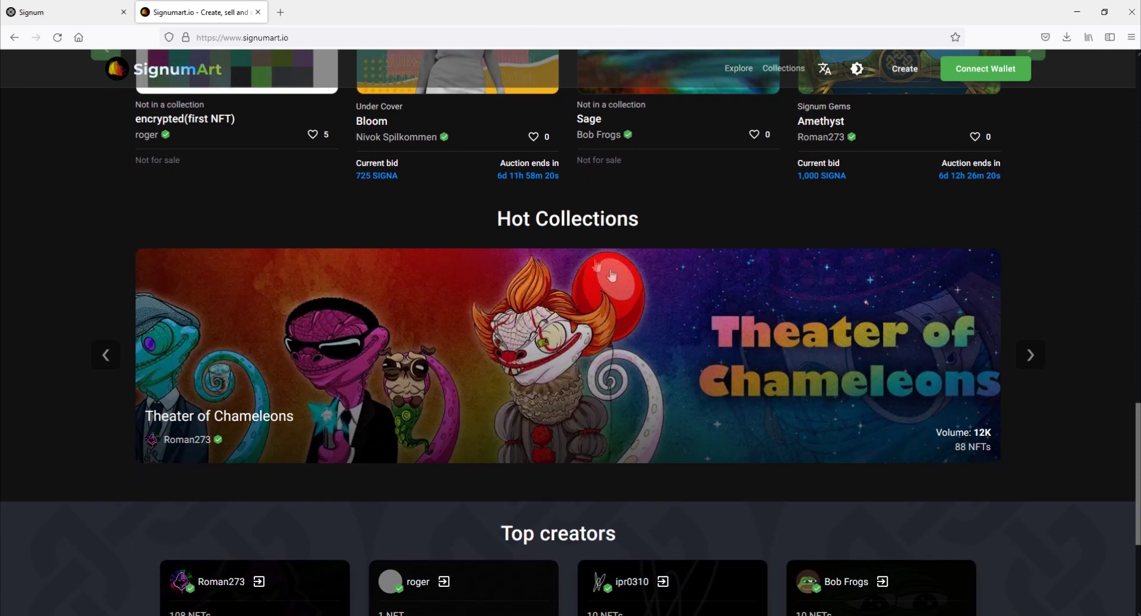
Examine the Hot Collections and Top creators sections, and return to the start of the page.
{"action": "left_click_drag", "start_coordinate": [497, 218], "coordinate": [629, 220]}
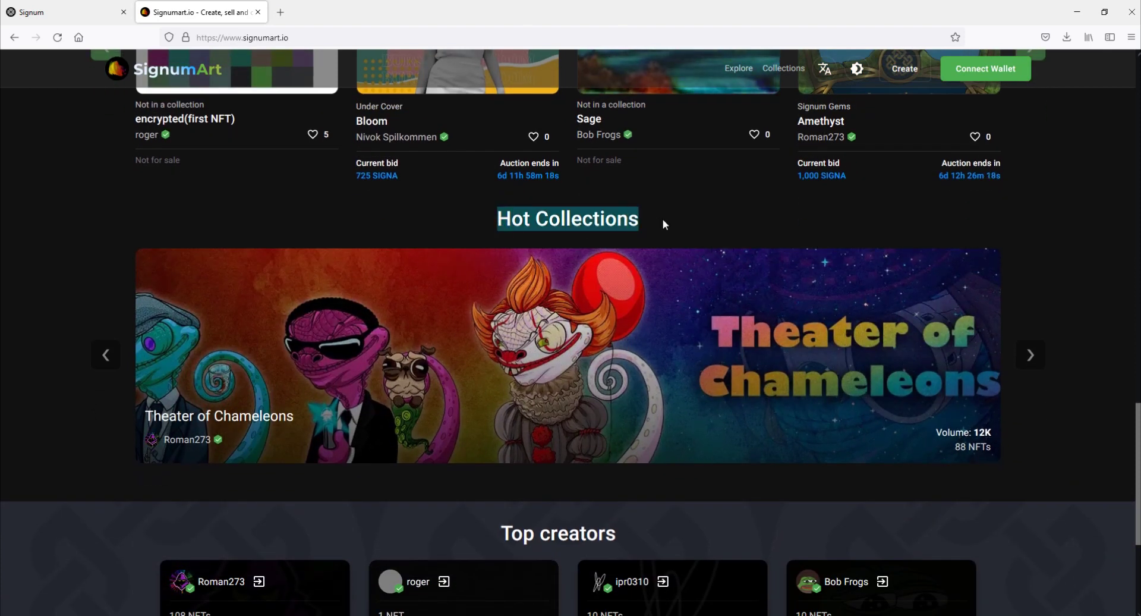
{"action": "left_click", "coordinate": [664, 223]}
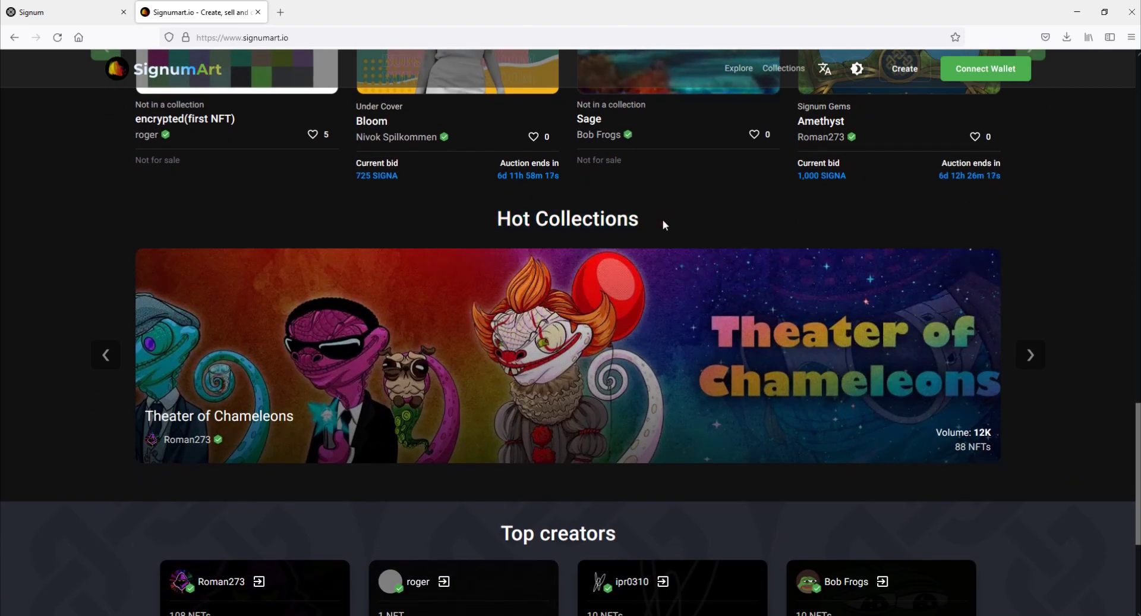
{"action": "scroll", "coordinate": [665, 222], "scroll_direction": "down", "scroll_amount": 4}
{"action": "left_click_drag", "start_coordinate": [501, 290], "coordinate": [647, 291]}
{"action": "left_click", "coordinate": [647, 291]}
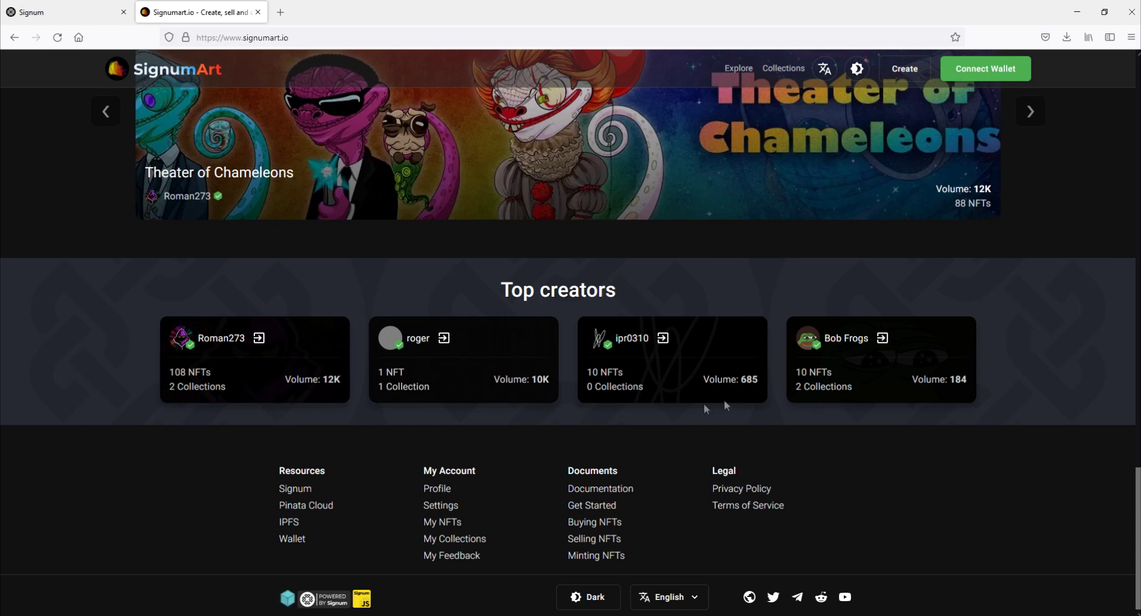
{"action": "key", "text": "Home"}
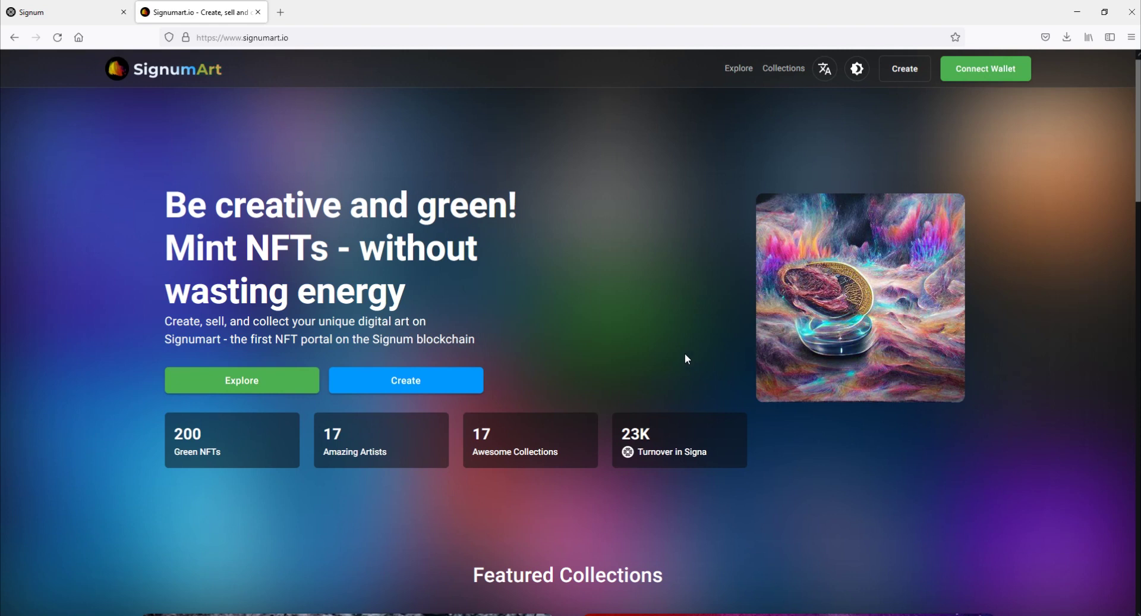
Start connecting a wallet and open the Firefox add-on page for installing the Signum XT Wallet.
{"action": "scroll", "coordinate": [686, 356], "scroll_direction": "down", "scroll_amount": 1}
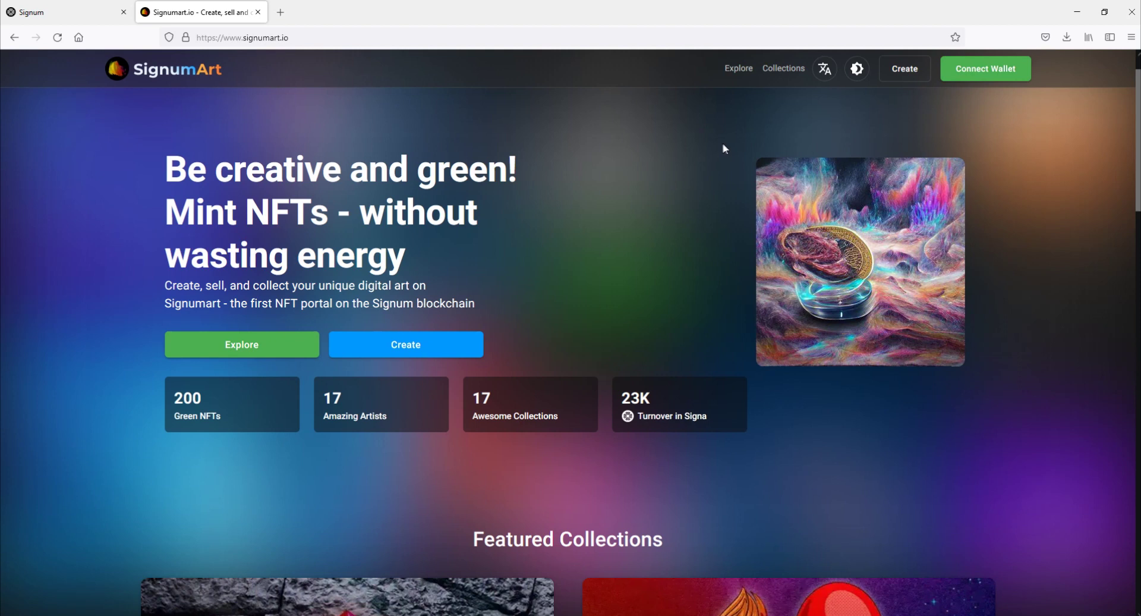
{"action": "left_click", "coordinate": [968, 70]}
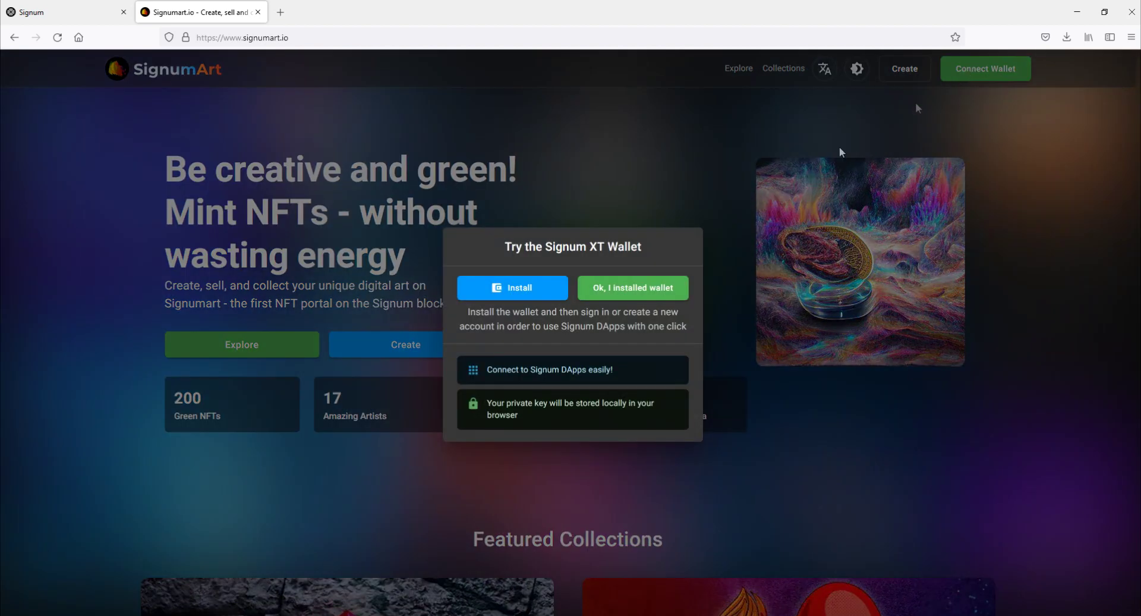
{"action": "left_click", "coordinate": [523, 297]}
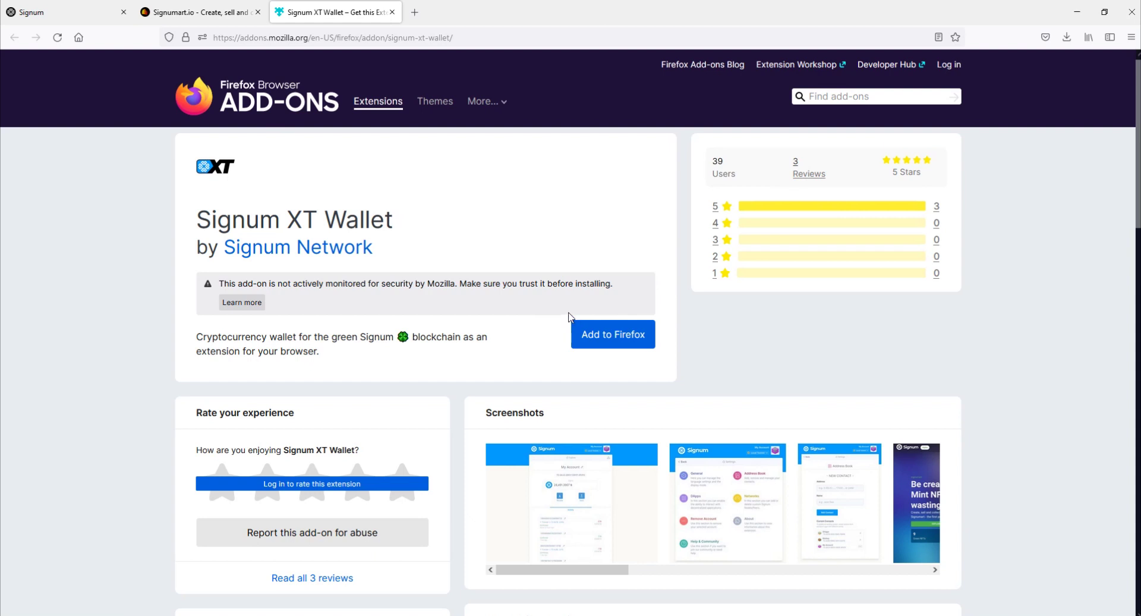
Review the Signum XT Wallet add-on's permissions, description and version number.
{"action": "scroll", "coordinate": [568, 316], "scroll_direction": "down", "scroll_amount": 8}
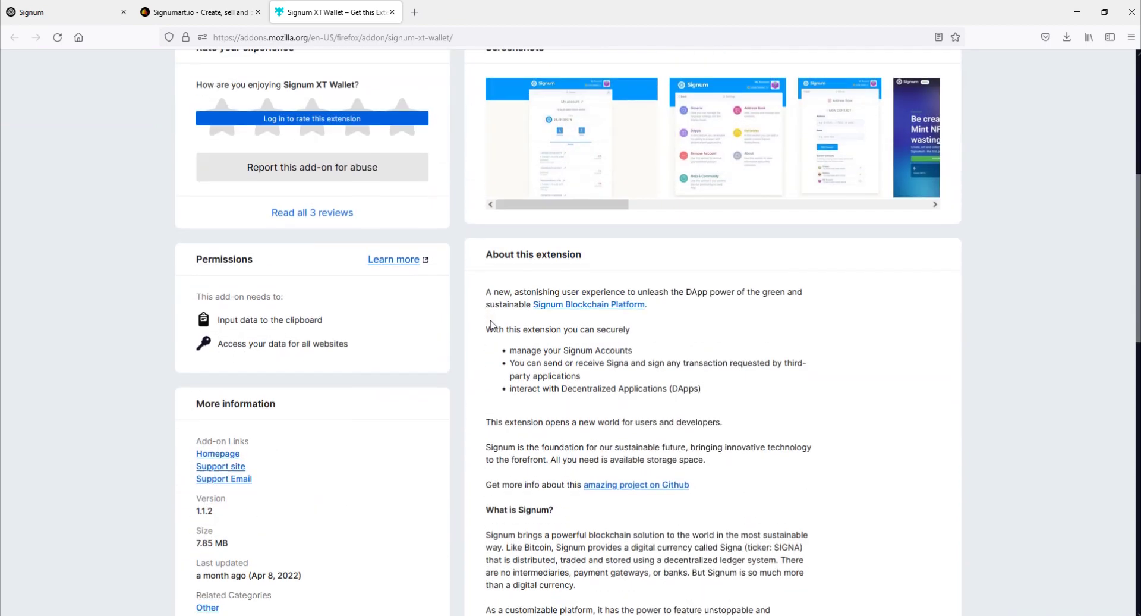
{"action": "scroll", "coordinate": [491, 324], "scroll_direction": "down", "scroll_amount": 1}
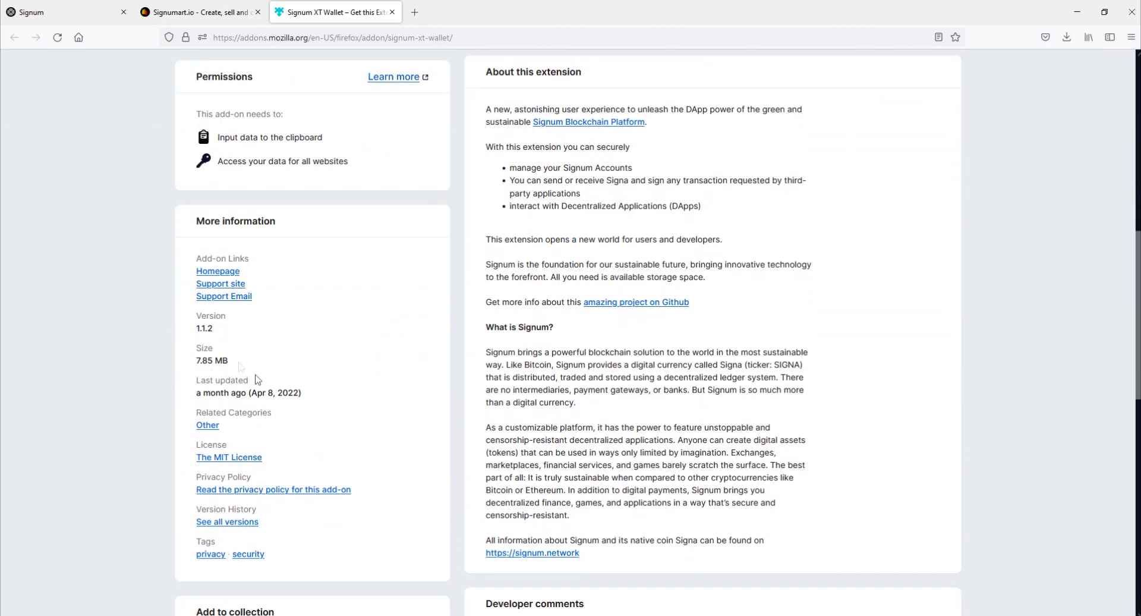
{"action": "left_click_drag", "start_coordinate": [197, 330], "coordinate": [214, 331]}
{"action": "left_click", "coordinate": [216, 330]}
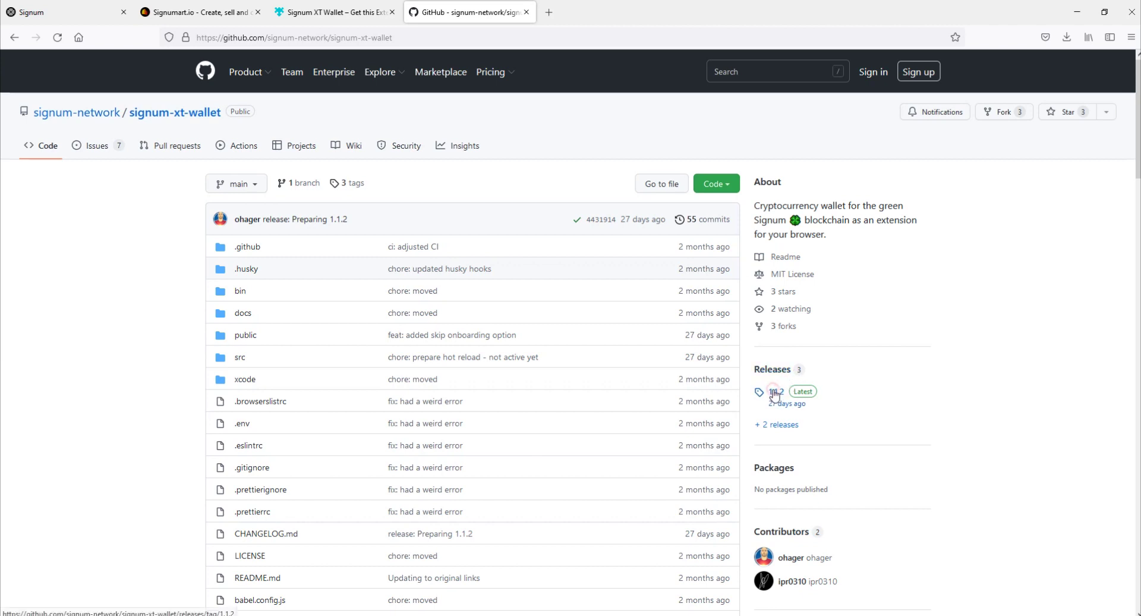
Check the release notes and downloadable assets of signum-xt-wallet release 1.1.2 on GitHub, and return to the repository page.
{"action": "left_click", "coordinate": [775, 392]}
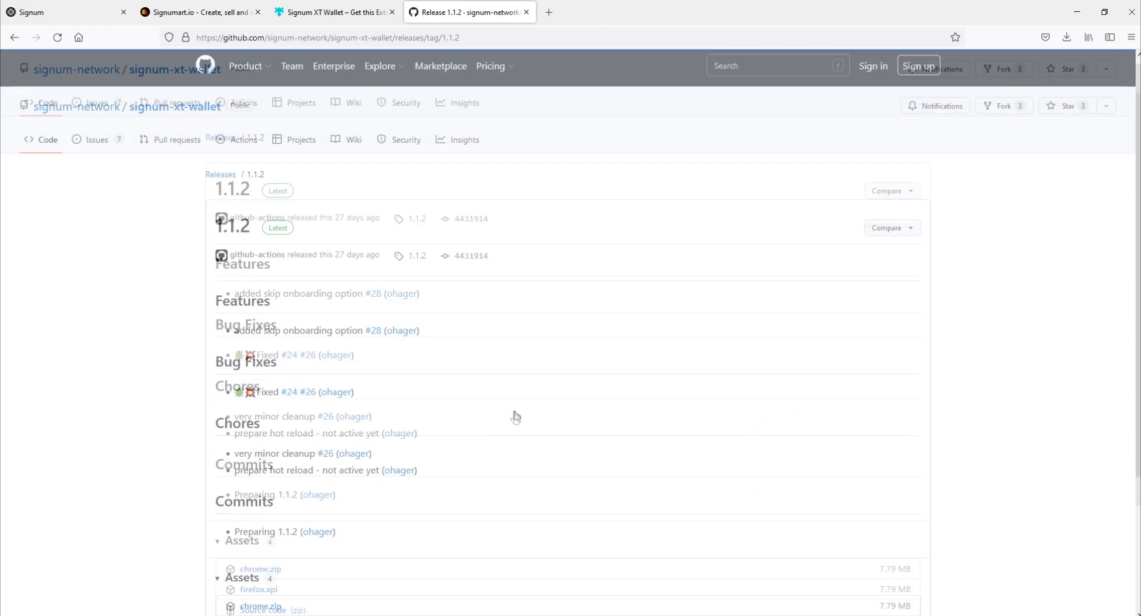
{"action": "scroll", "coordinate": [516, 416], "scroll_direction": "down", "scroll_amount": 3}
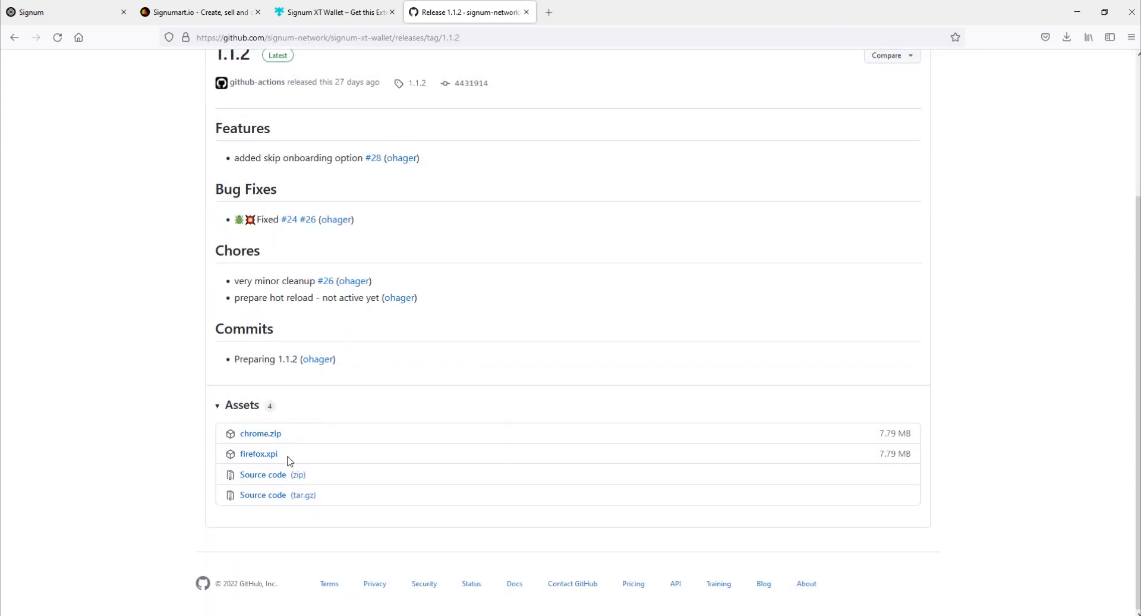
{"action": "scroll", "coordinate": [290, 461], "scroll_direction": "up", "scroll_amount": 3}
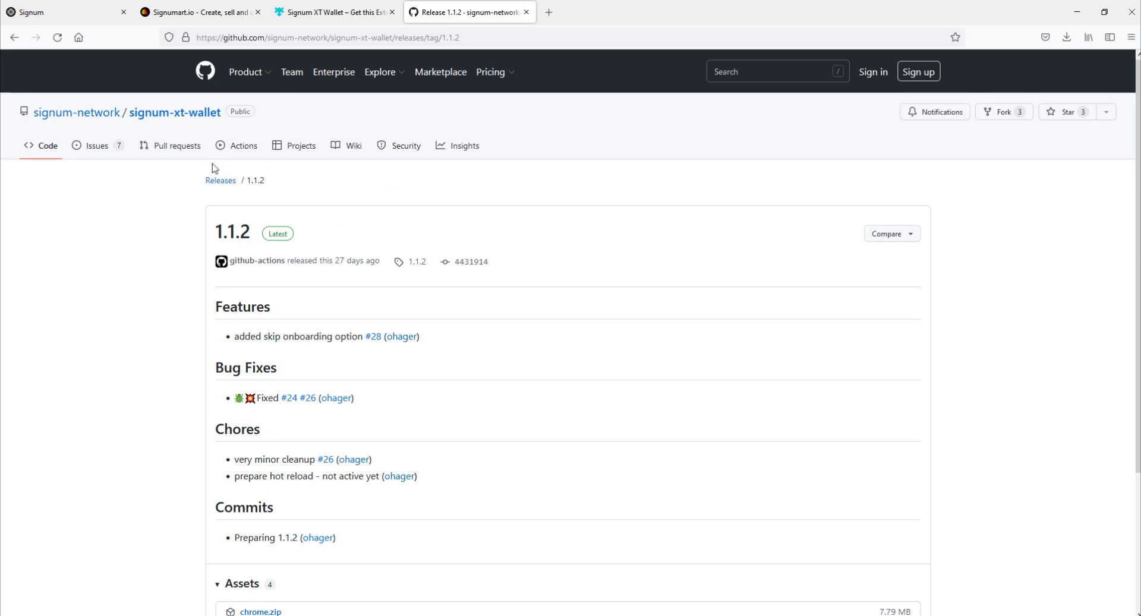
{"action": "key", "text": "alt+Left"}
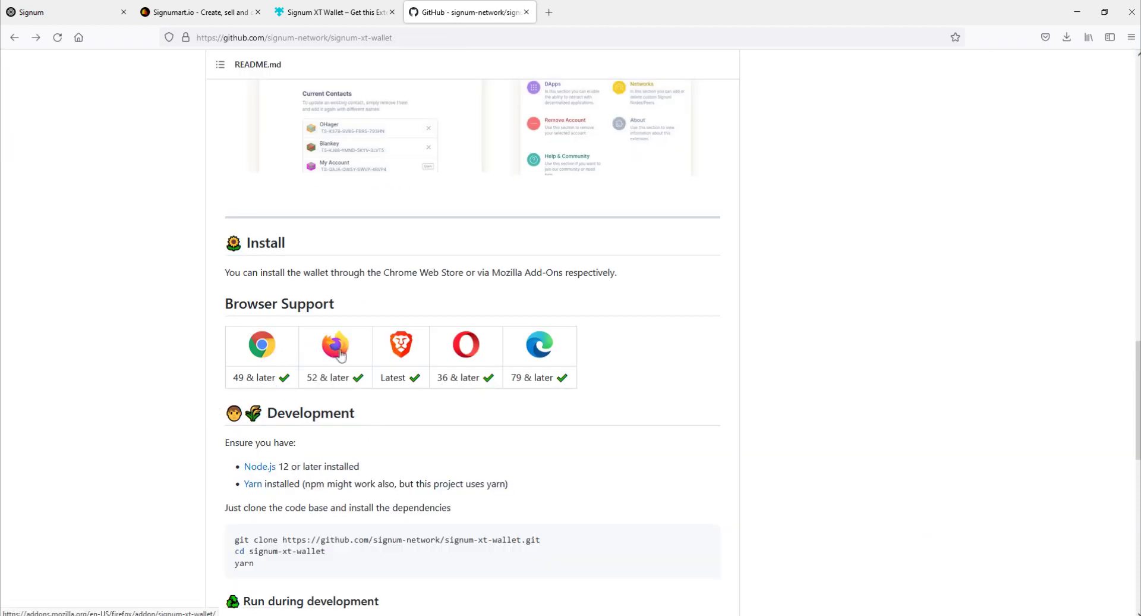
Close the GitHub page and install the Signum XT Wallet extension in Firefox, granting its requested permissions.
{"action": "key", "text": "ctrl+w"}
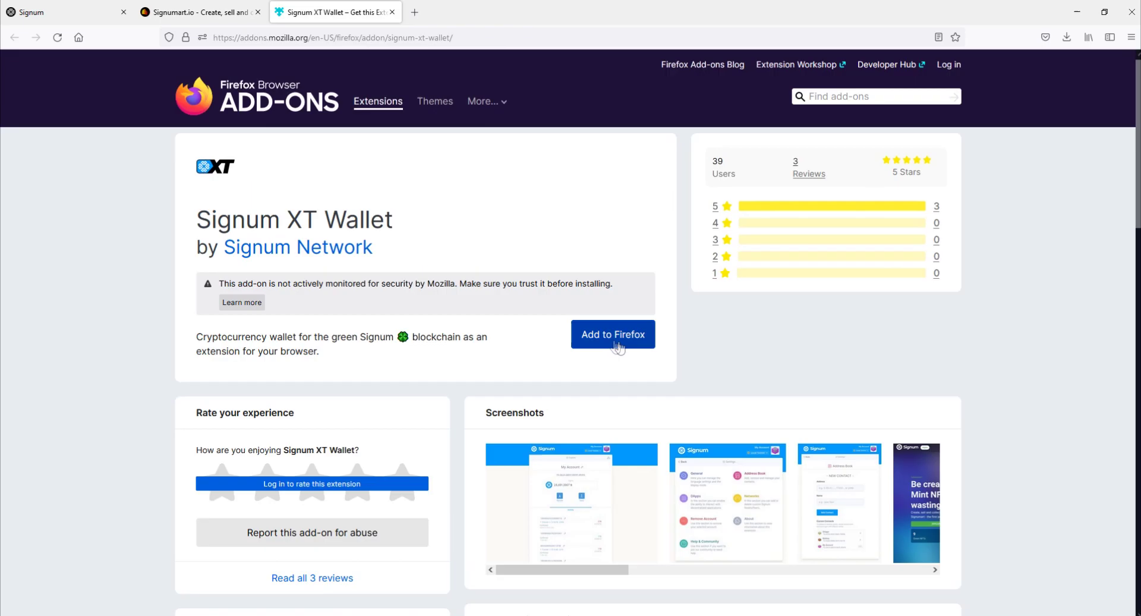
{"action": "left_click", "coordinate": [615, 345]}
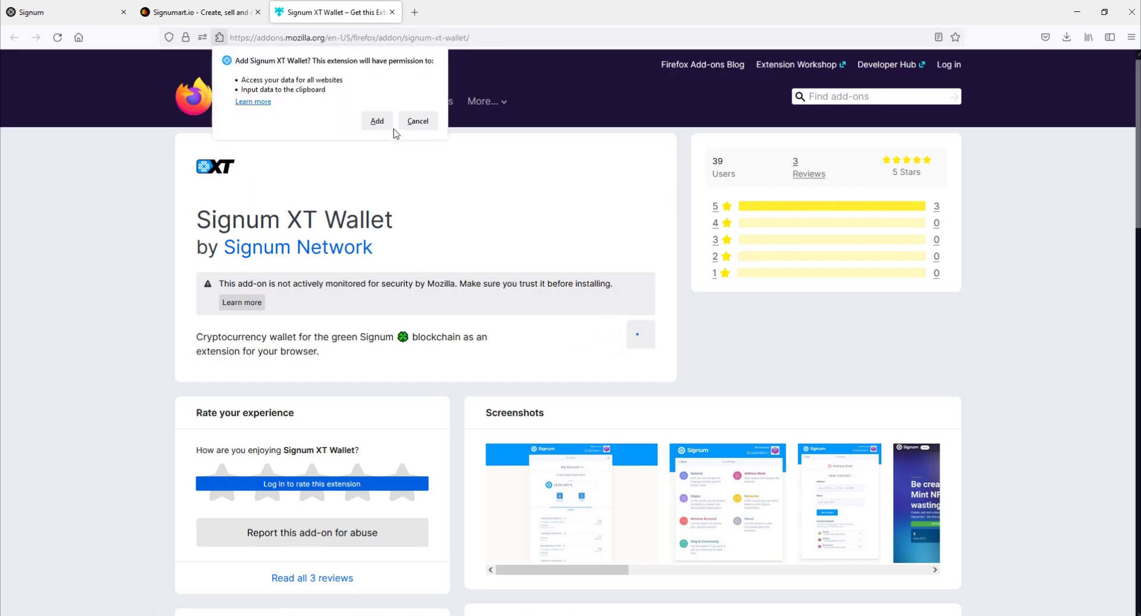
{"action": "left_click", "coordinate": [383, 124]}
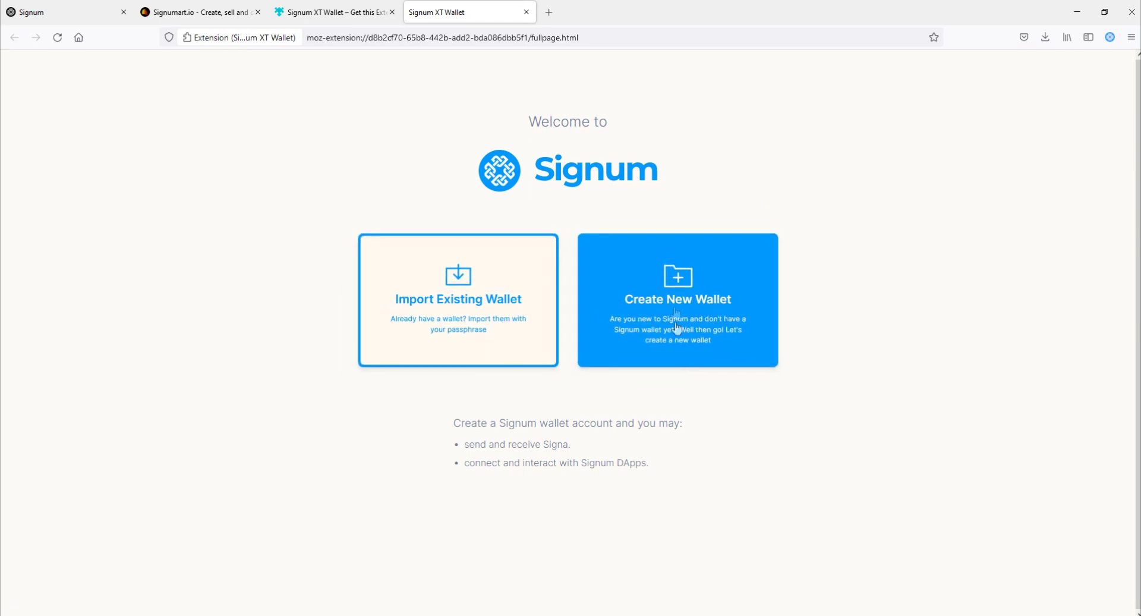
Create a new Signum wallet by entering and repeating the wallet password and accepting the terms, and decline saving the password in the browser.
{"action": "left_click", "coordinate": [679, 288]}
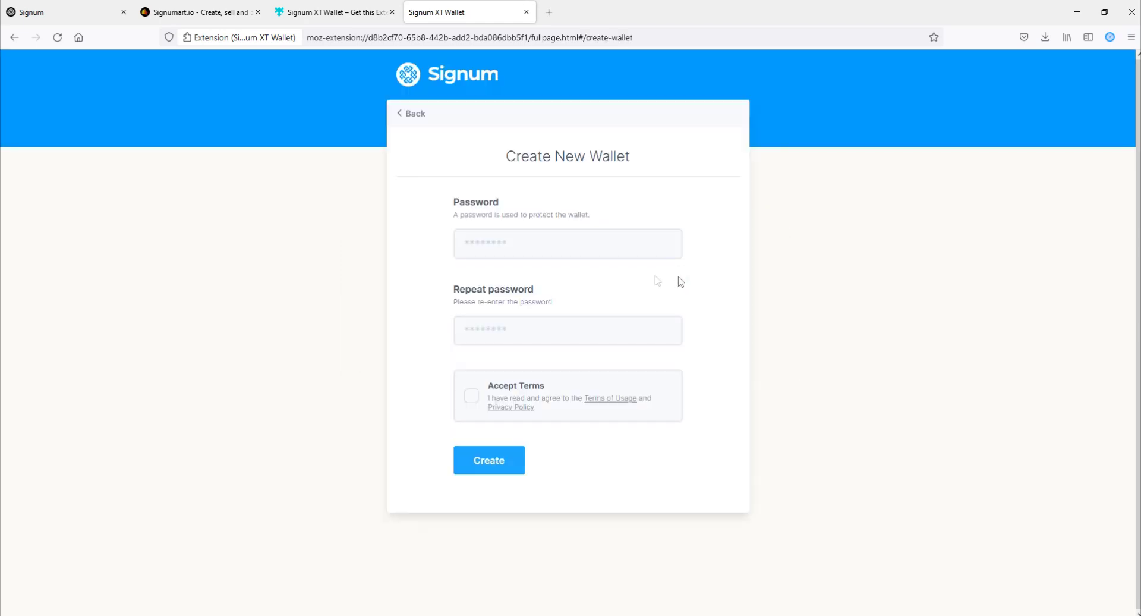
{"action": "key", "text": "ctrl+v"}
{"action": "key", "text": "Tab"}
{"action": "key", "text": "ctrl+v"}
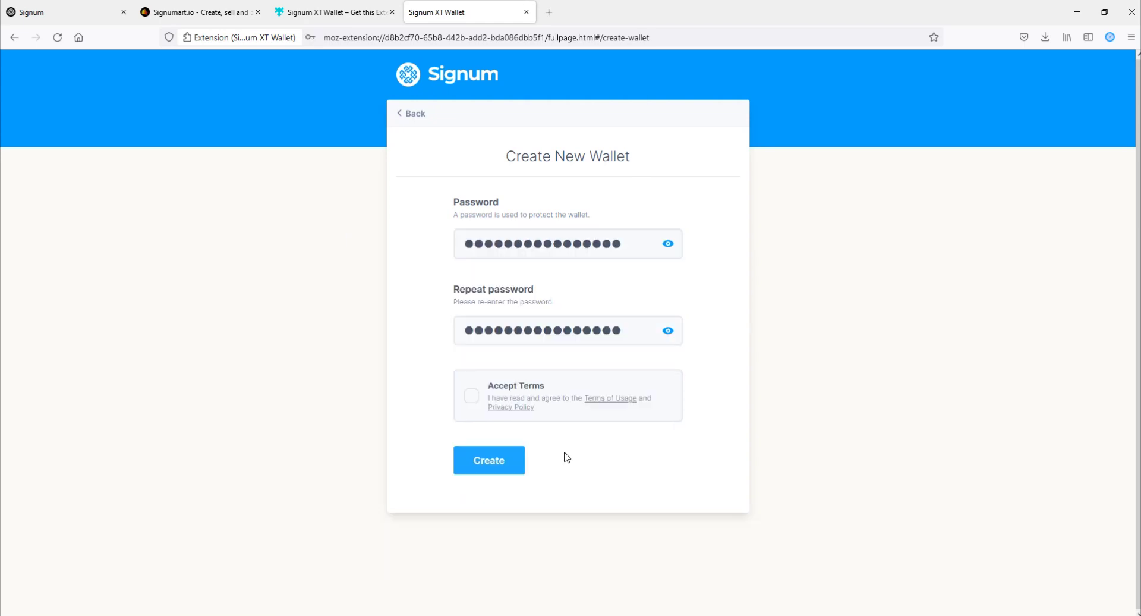
{"action": "left_click", "coordinate": [473, 396]}
{"action": "left_click", "coordinate": [503, 461]}
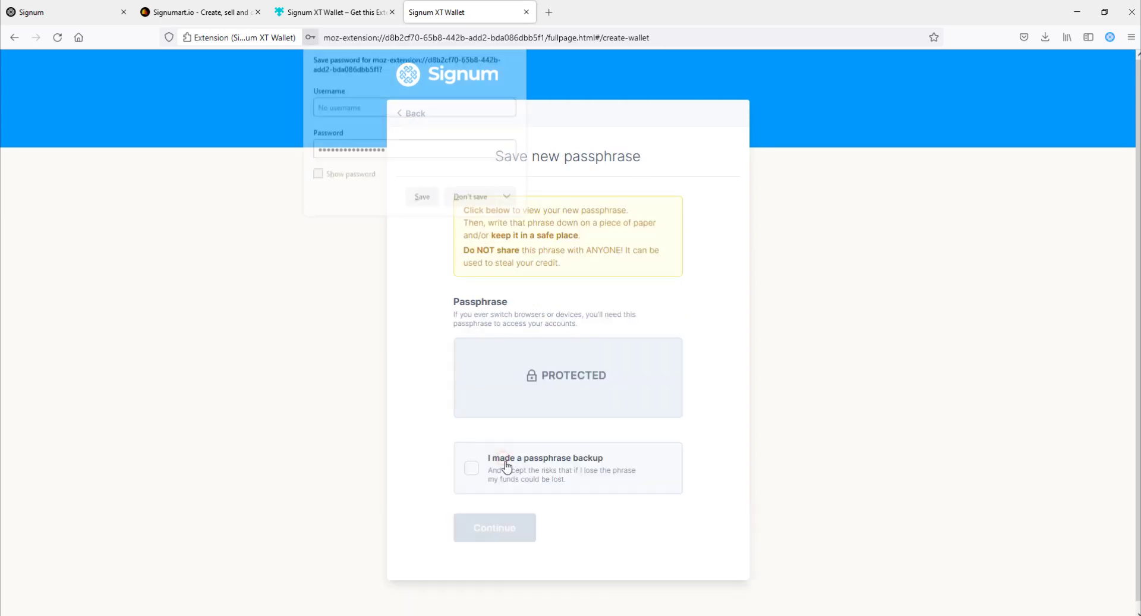
{"action": "left_click", "coordinate": [465, 199]}
Reveal and select the new wallet's passphrase, confirm that a backup was made, and continue to verification.
{"action": "left_click", "coordinate": [663, 367]}
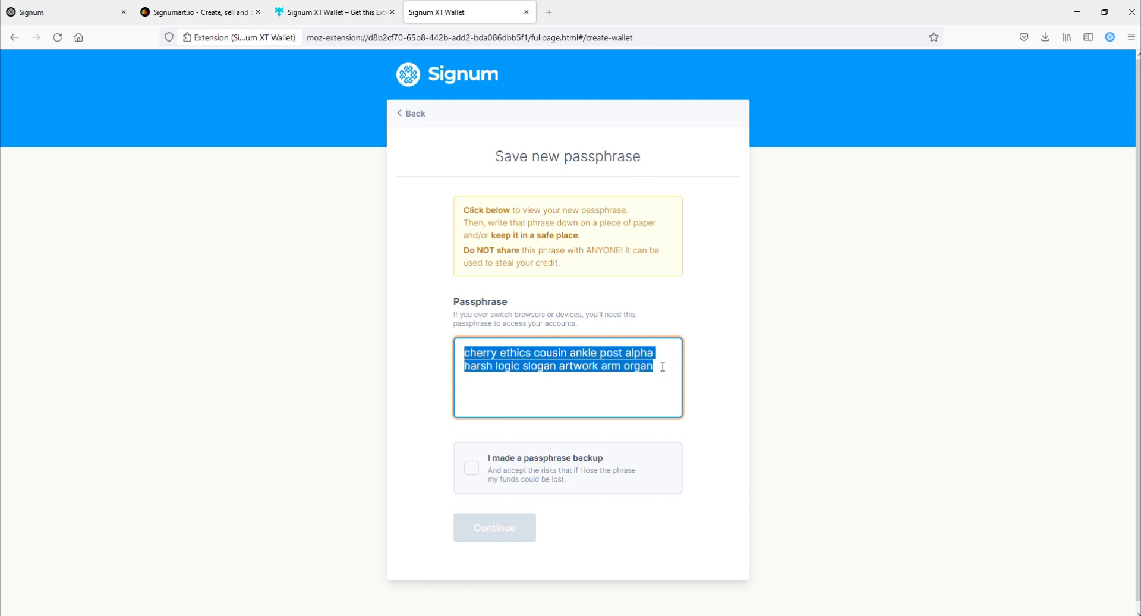
{"action": "left_click_drag", "start_coordinate": [464, 353], "coordinate": [673, 367]}
{"action": "left_click", "coordinate": [472, 469]}
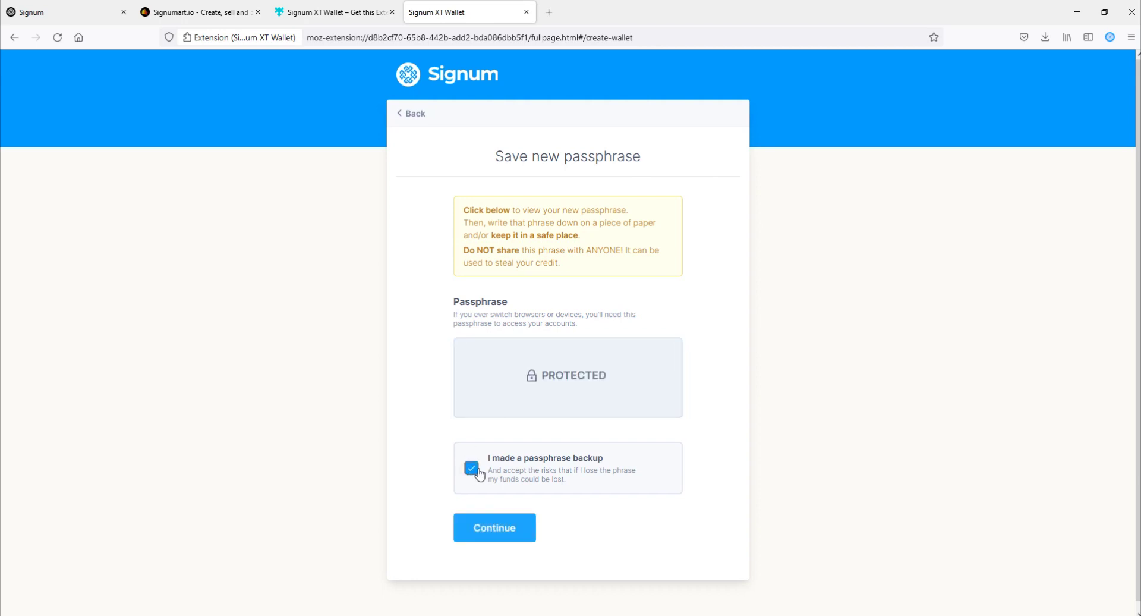
{"action": "key", "text": "Return"}
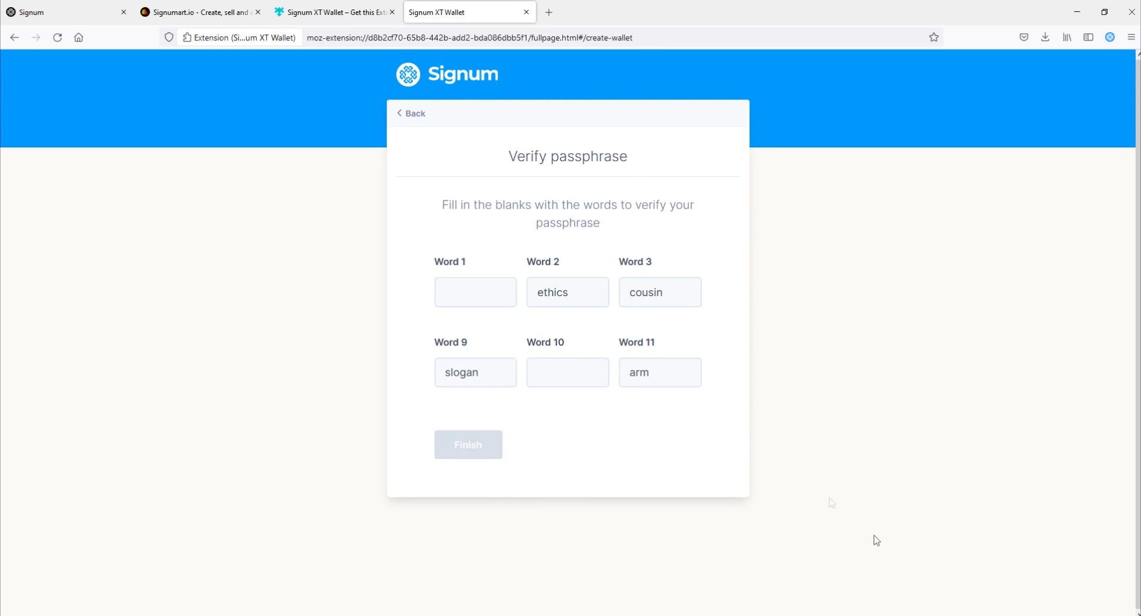
Verify the passphrase by copying the missing words 1 and 10 from the backup, and finish creating the wallet.
{"action": "key", "text": "alt+Tab"}
{"action": "double_click", "coordinate": [512, 358]}
{"action": "key", "text": "ctrl+c"}
{"action": "left_click", "coordinate": [490, 294]}
{"action": "key", "text": "ctrl+v"}
{"action": "key", "text": "alt+Tab"}
{"action": "double_click", "coordinate": [784, 413]}
{"action": "key", "text": "ctrl+c"}
{"action": "key", "text": "alt+Tab"}
{"action": "left_click", "coordinate": [557, 373]}
{"action": "key", "text": "ctrl+v"}
{"action": "left_click", "coordinate": [468, 440]}
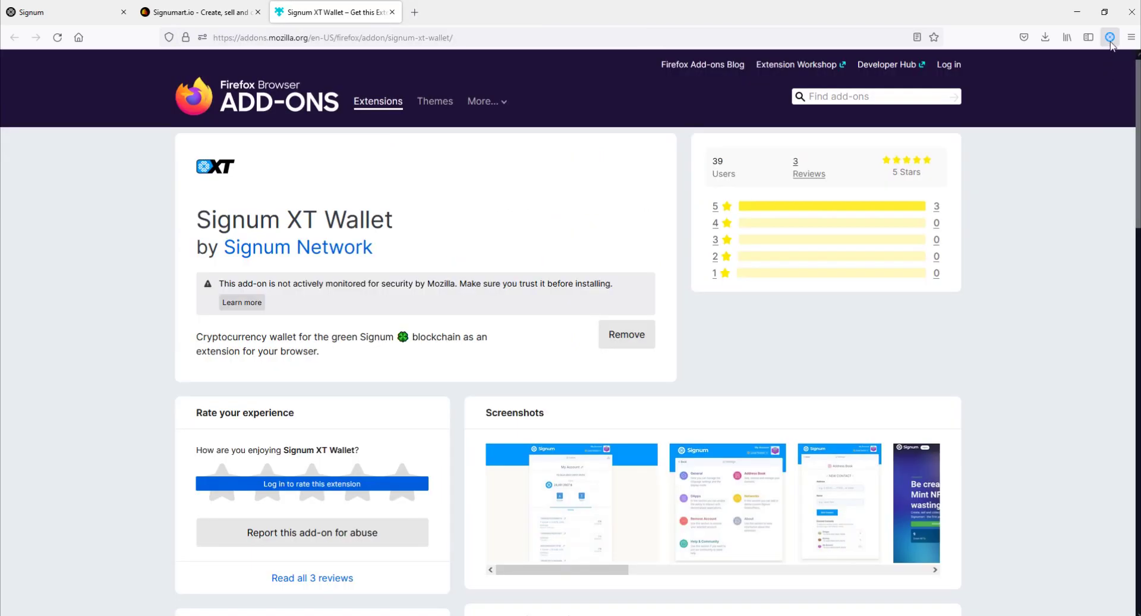
Open the Signum XT Wallet extension and activate the new account on the blockchain.
{"action": "left_click", "coordinate": [1110, 37]}
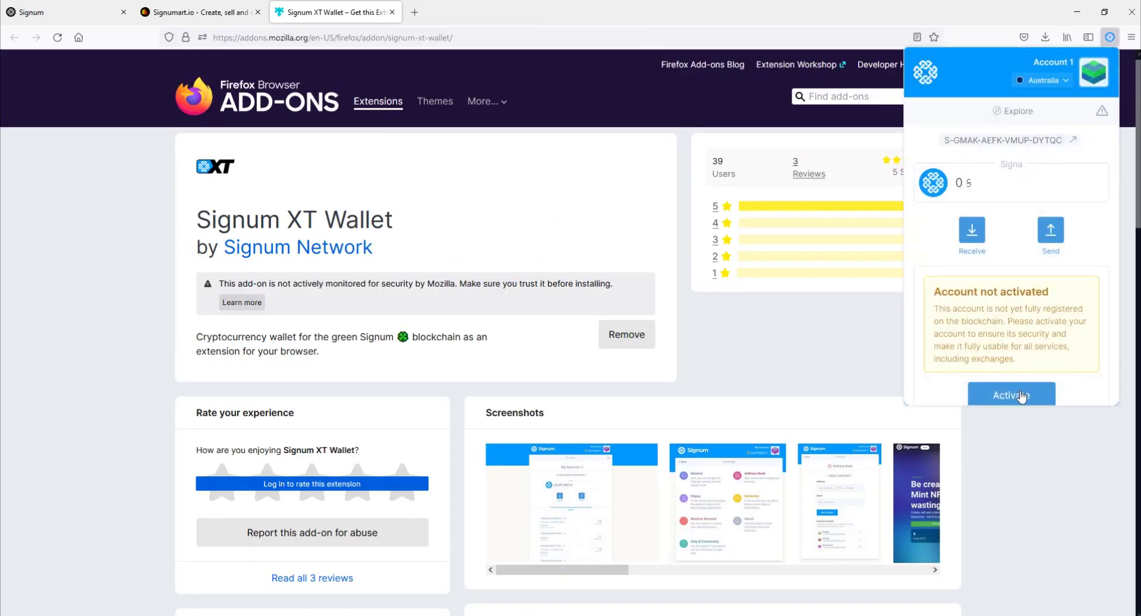
{"action": "left_click", "coordinate": [1022, 392]}
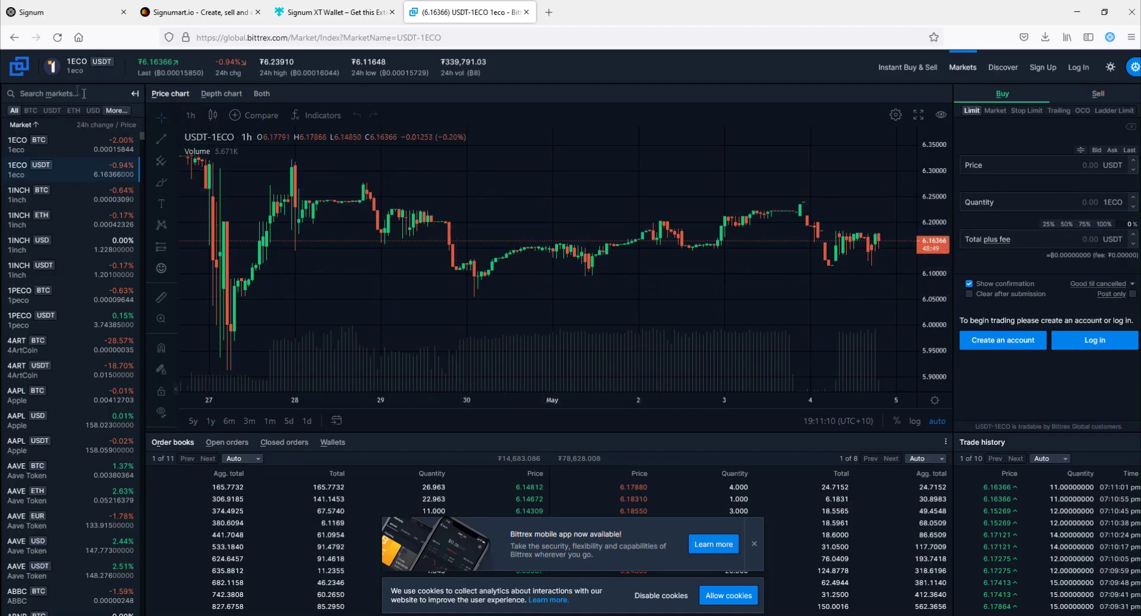
Search the Bittrex markets for "signa" and examine the SIGNA/USDT price chart.
{"action": "left_click", "coordinate": [72, 89]}
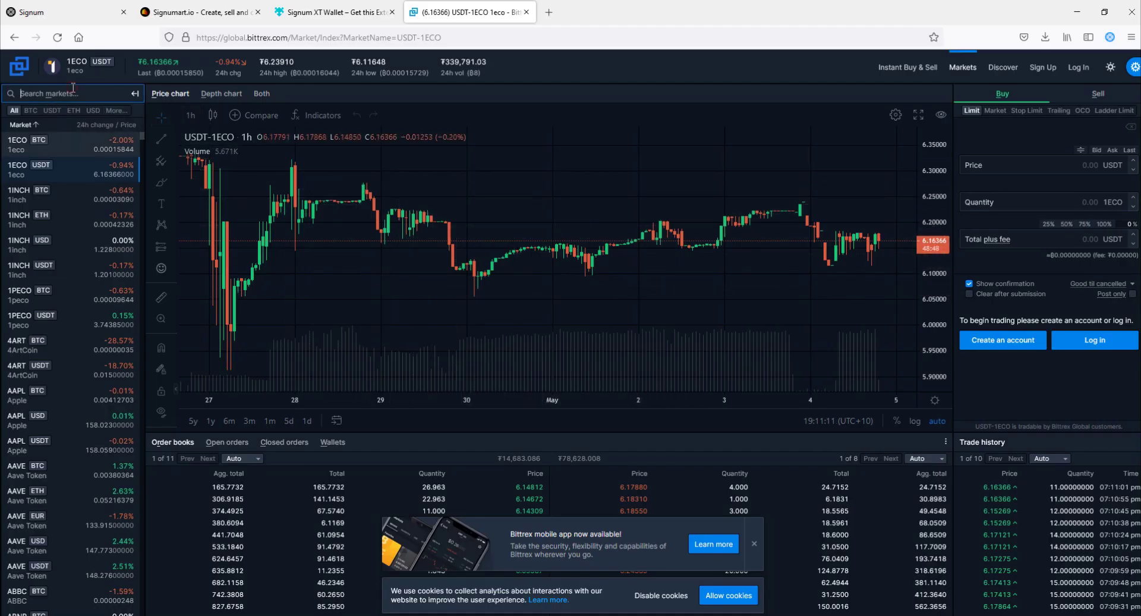
{"action": "type", "text": "signa"}
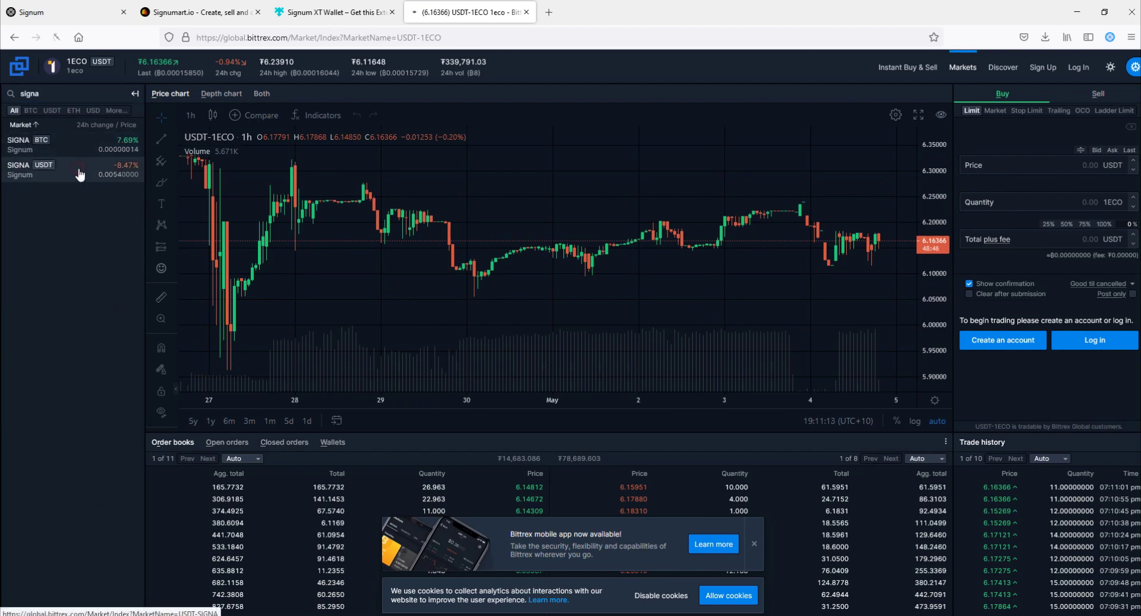
{"action": "left_click", "coordinate": [77, 170]}
{"action": "scroll", "coordinate": [438, 277], "scroll_direction": "down", "scroll_amount": 3}
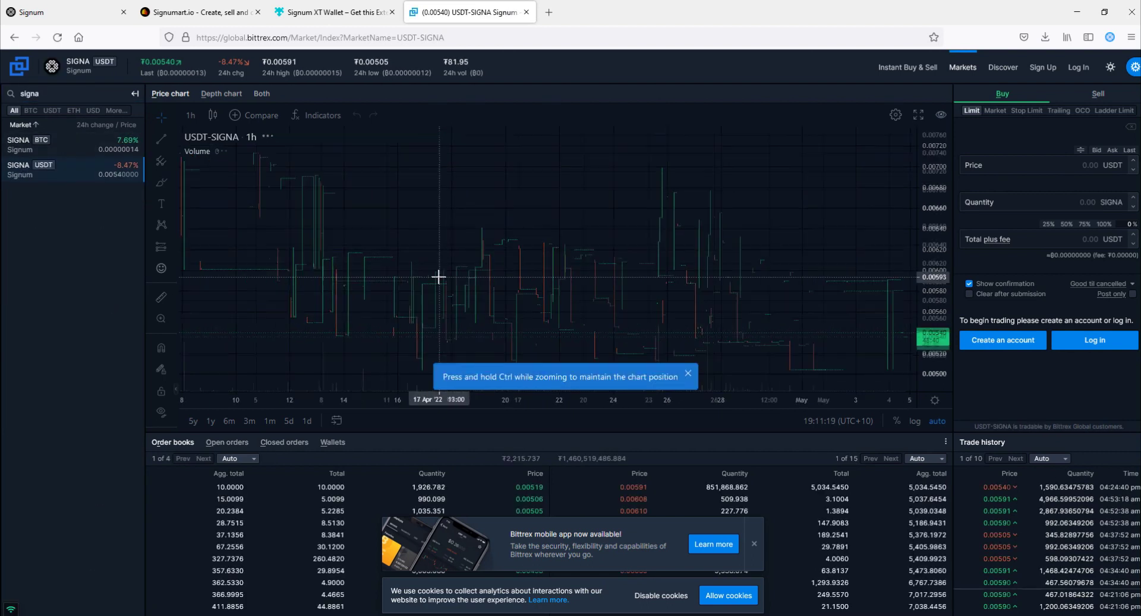
{"action": "scroll", "coordinate": [438, 277], "scroll_direction": "down", "scroll_amount": 3}
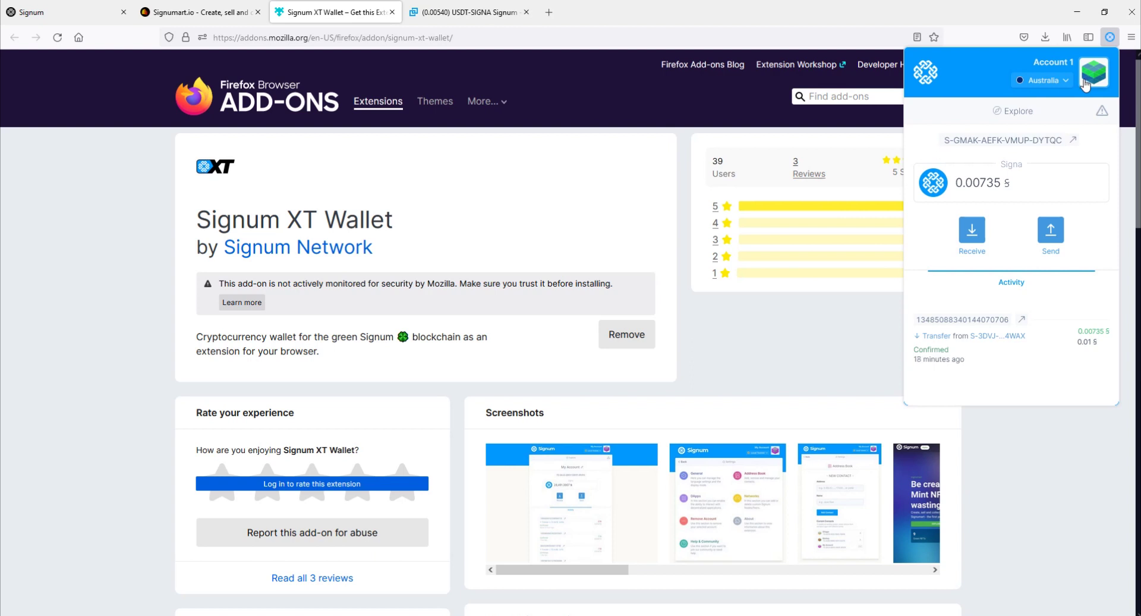
Import an existing account into the Signum XT Wallet by pasting its secret passphrase.
{"action": "left_click", "coordinate": [1086, 85]}
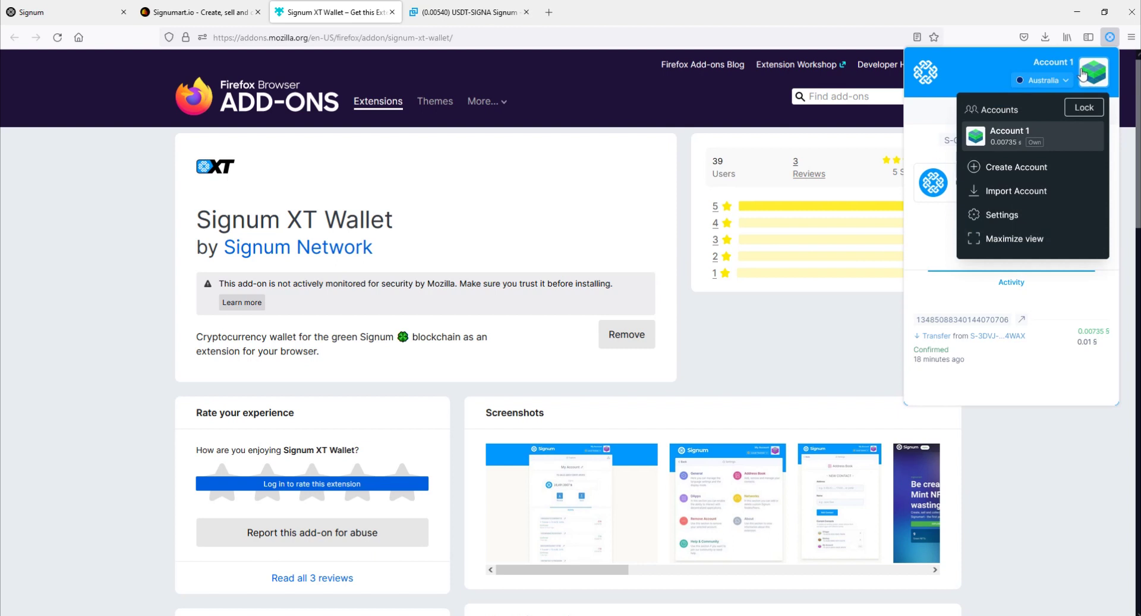
{"action": "left_click", "coordinate": [1022, 191]}
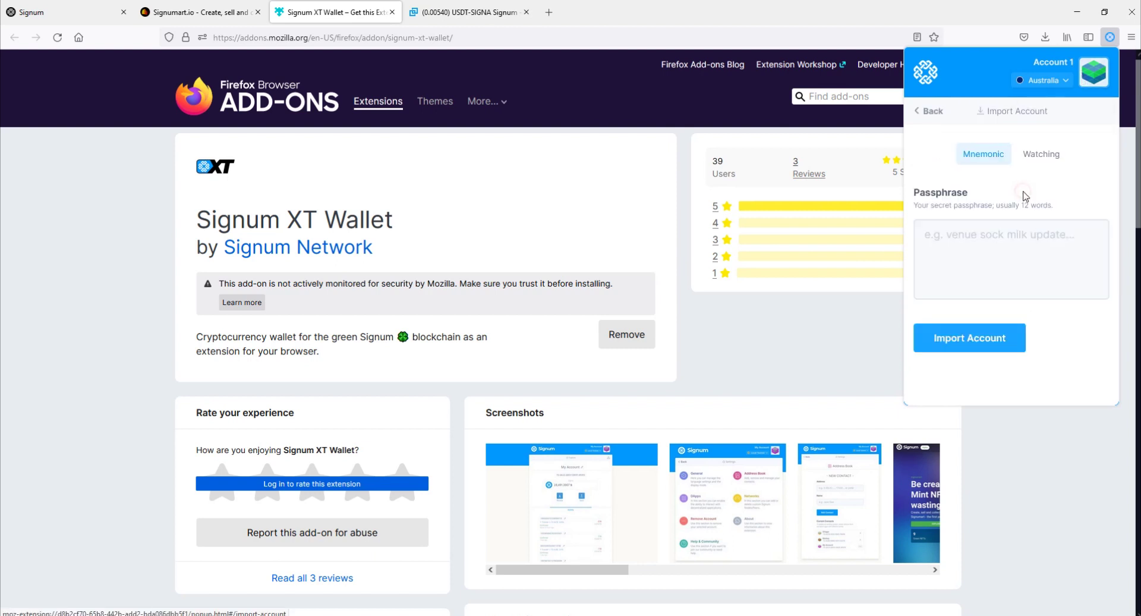
{"action": "left_click", "coordinate": [980, 250]}
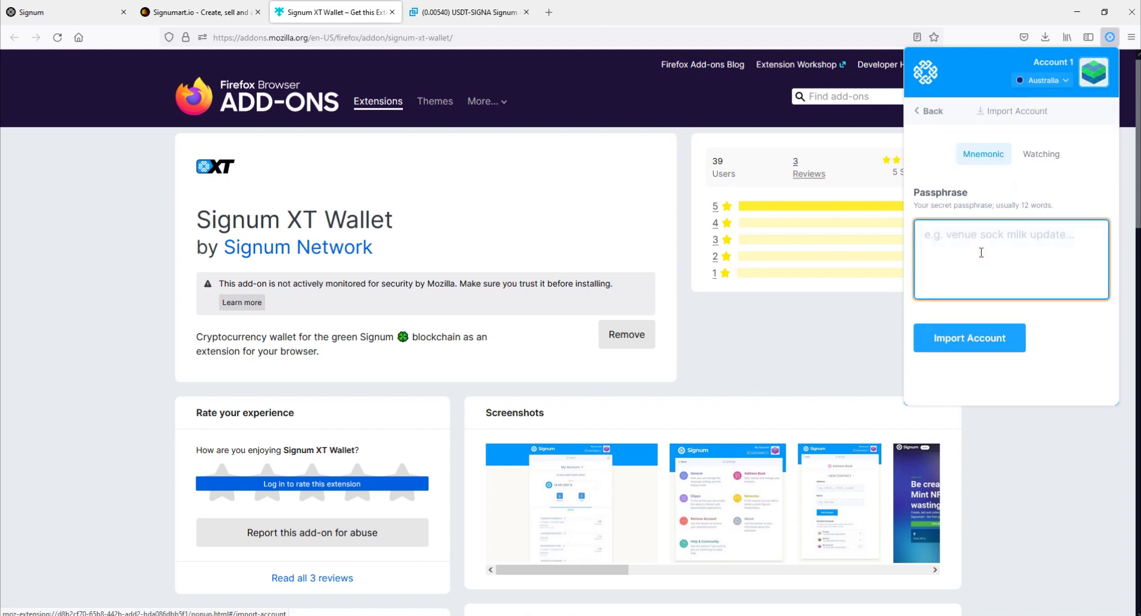
{"action": "key", "text": "ctrl+v"}
{"action": "left_click", "coordinate": [966, 336]}
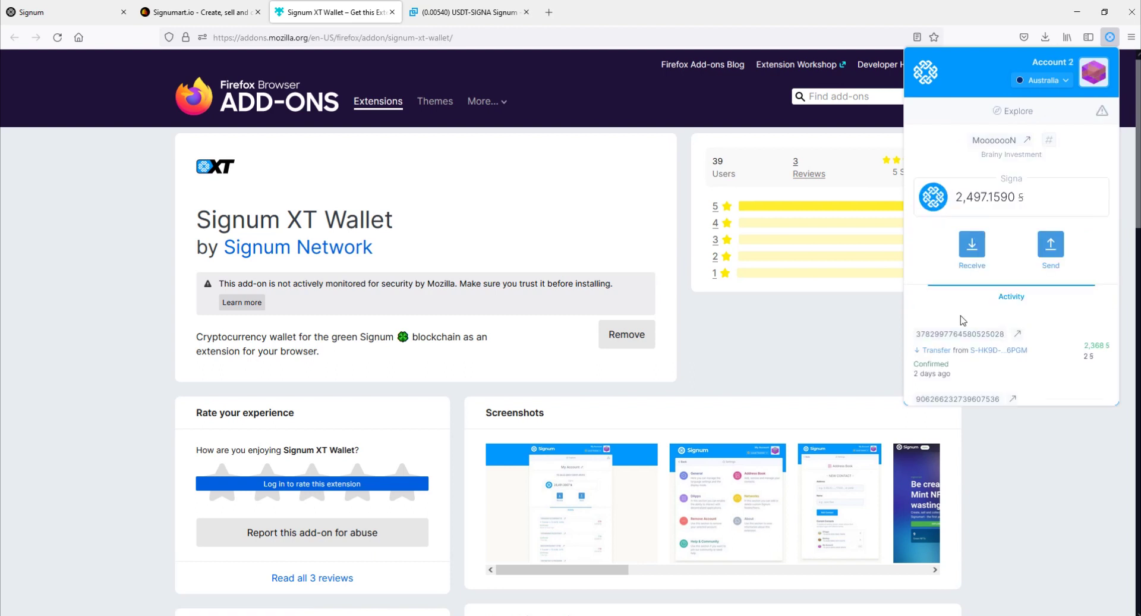
Connect the wallet to SignumArt and open the featured Signum Gems collection.
{"action": "left_click", "coordinate": [226, 12]}
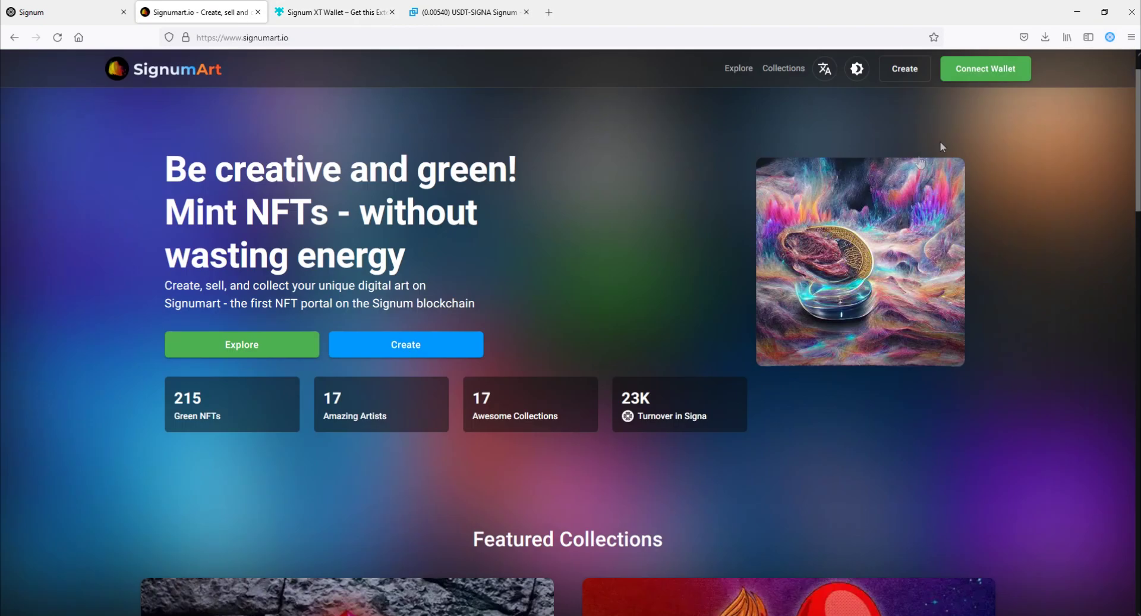
{"action": "left_click", "coordinate": [975, 70]}
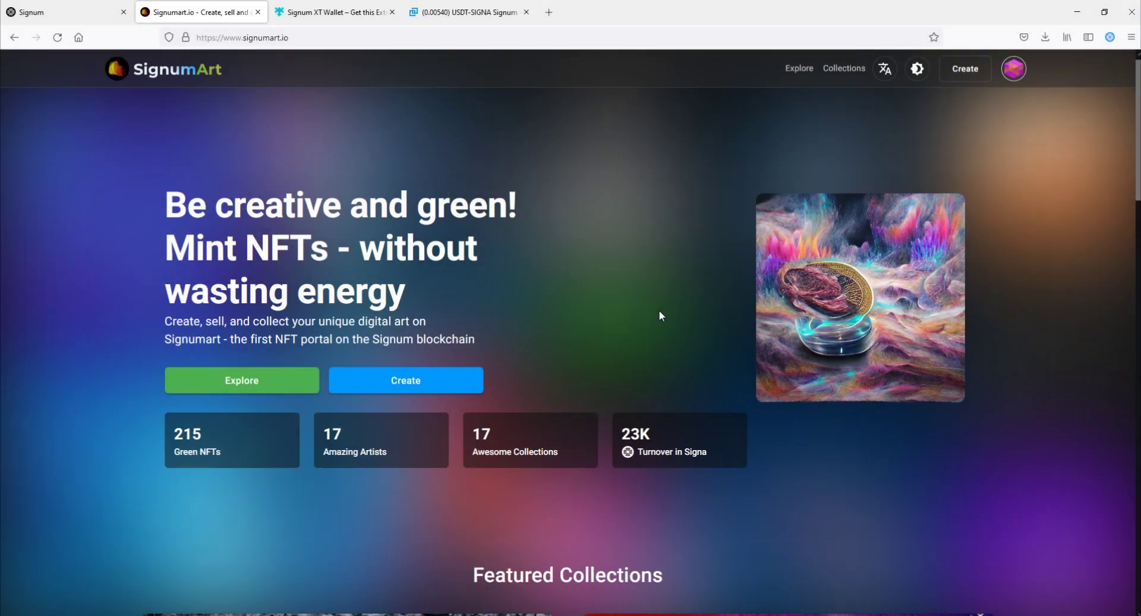
{"action": "scroll", "coordinate": [658, 309], "scroll_direction": "down", "scroll_amount": 5}
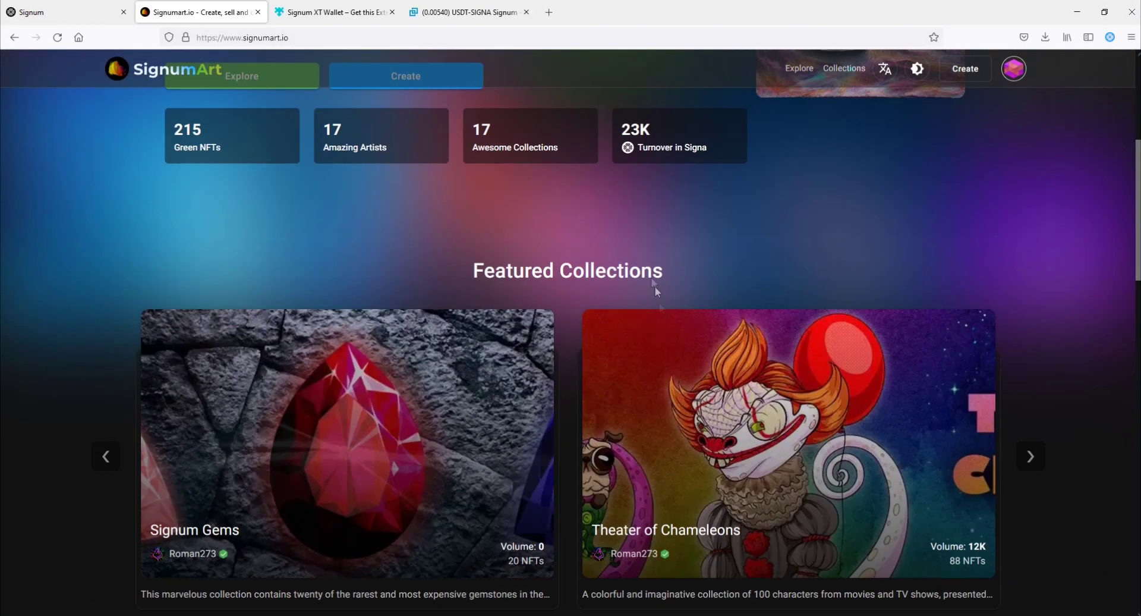
{"action": "scroll", "coordinate": [651, 276], "scroll_direction": "down", "scroll_amount": 2}
{"action": "left_click", "coordinate": [377, 358]}
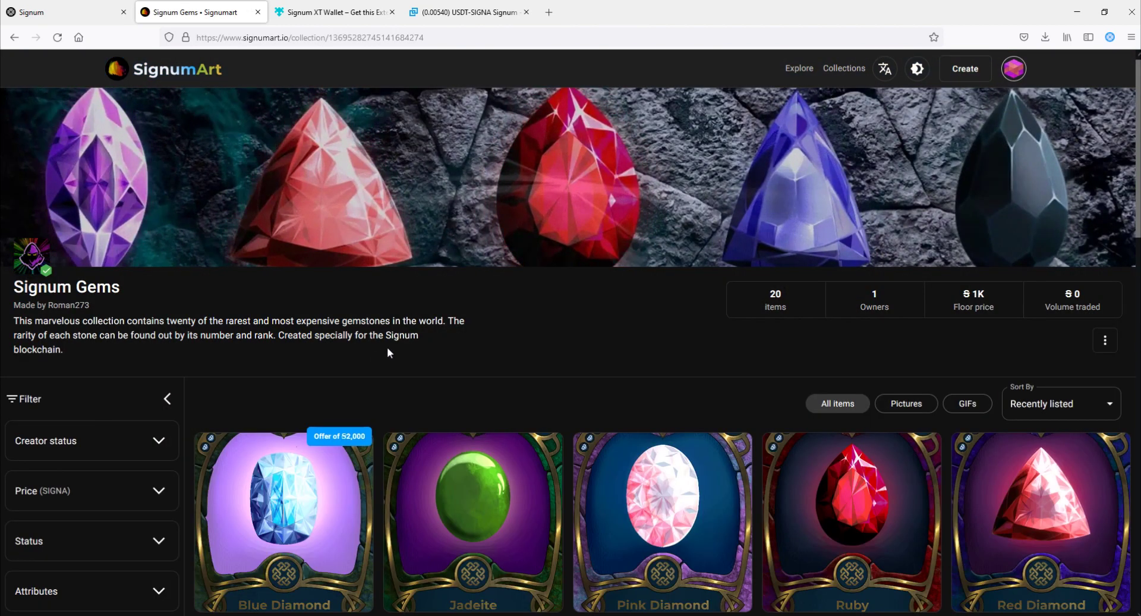
Browse the NFTs and their prices in the Signum Gems collection.
{"action": "scroll", "coordinate": [408, 348], "scroll_direction": "down", "scroll_amount": 4}
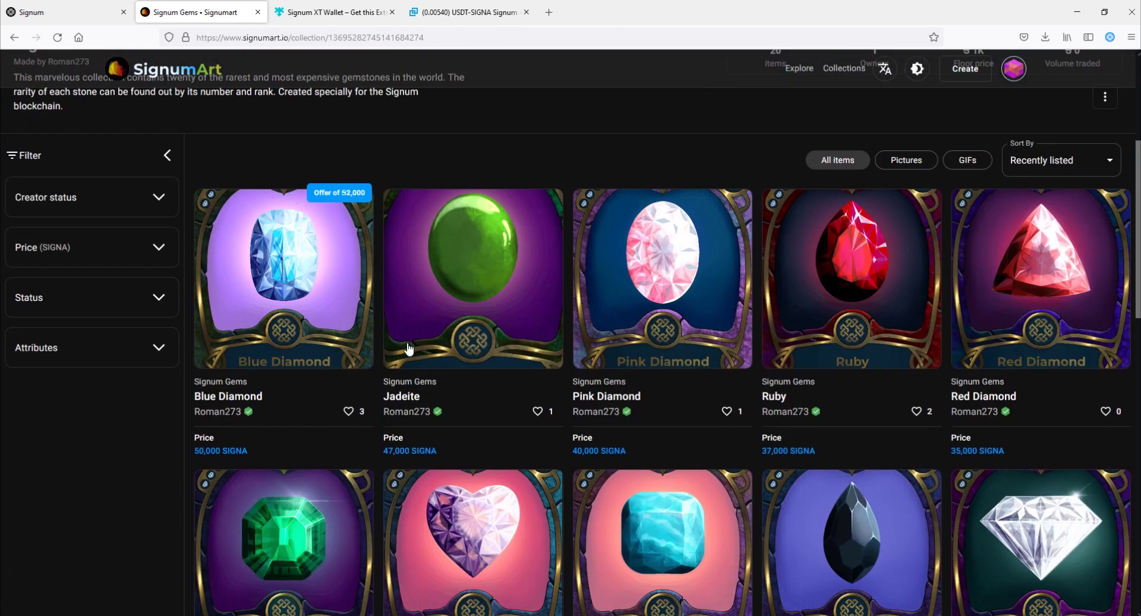
{"action": "scroll", "coordinate": [408, 348], "scroll_direction": "down", "scroll_amount": 1}
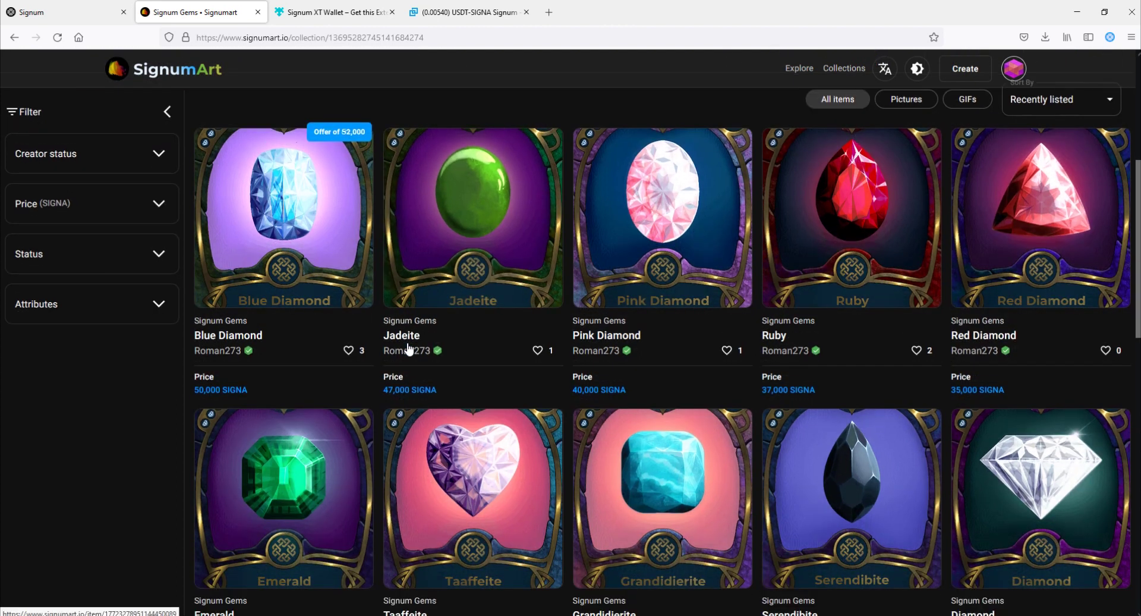
{"action": "scroll", "coordinate": [408, 349], "scroll_direction": "up", "scroll_amount": 5}
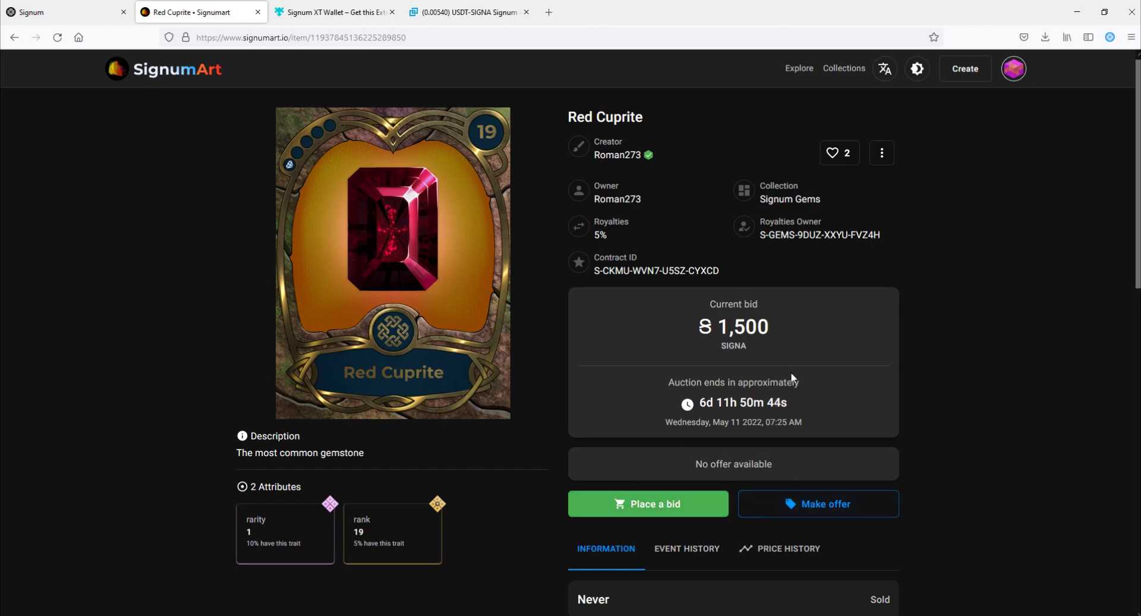
Place a bid of 1550 SIGNA on the Red Cuprite NFT and sign the transaction in the wallet.
{"action": "left_click", "coordinate": [670, 507]}
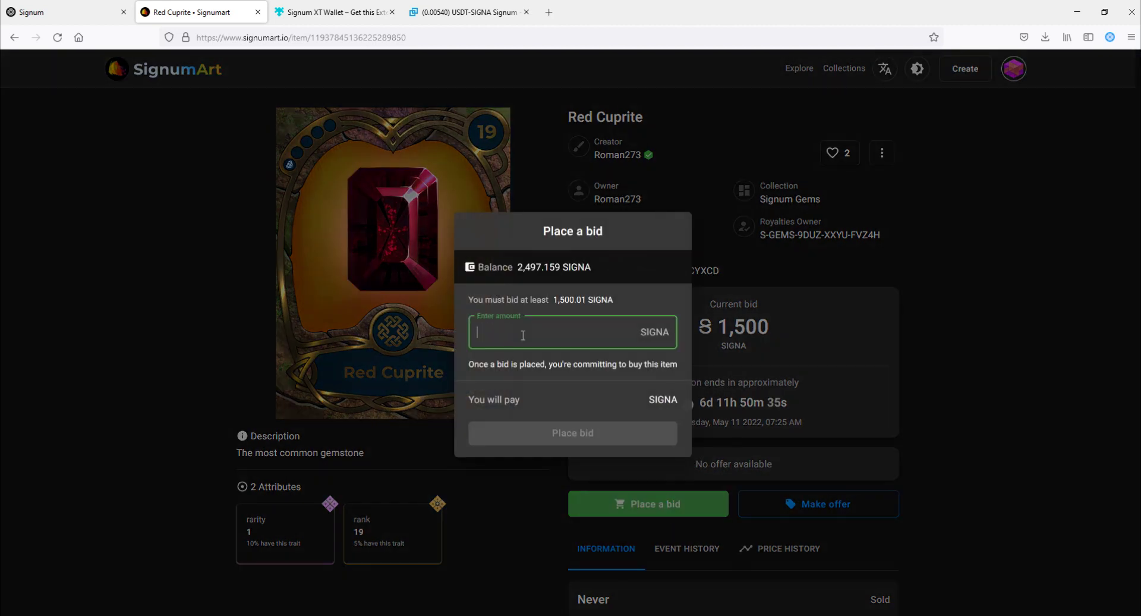
{"action": "type", "text": "1550"}
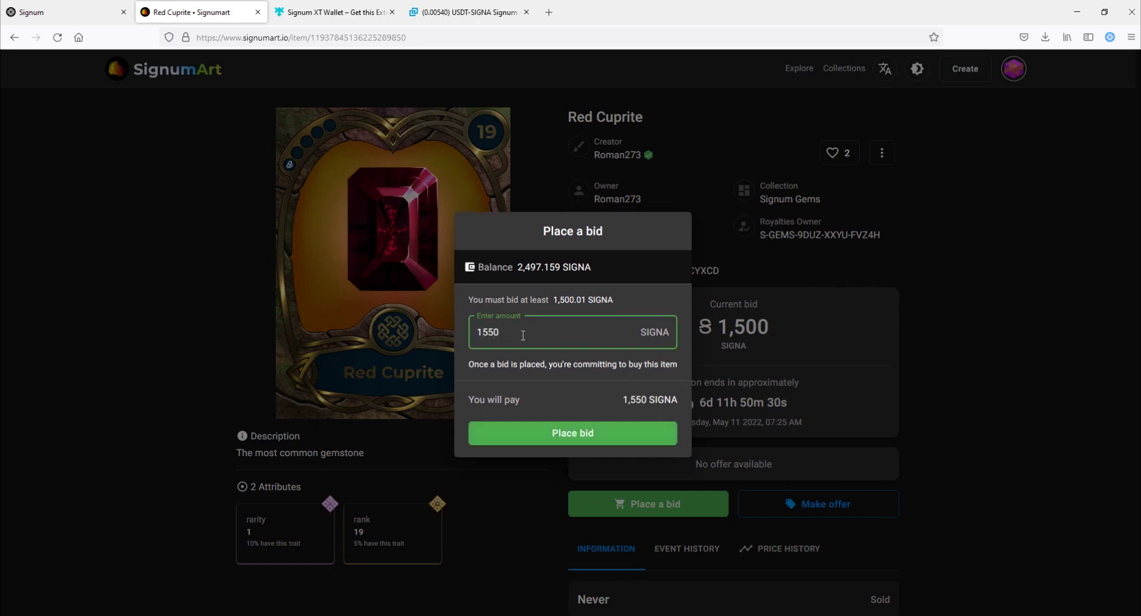
{"action": "left_click", "coordinate": [583, 443]}
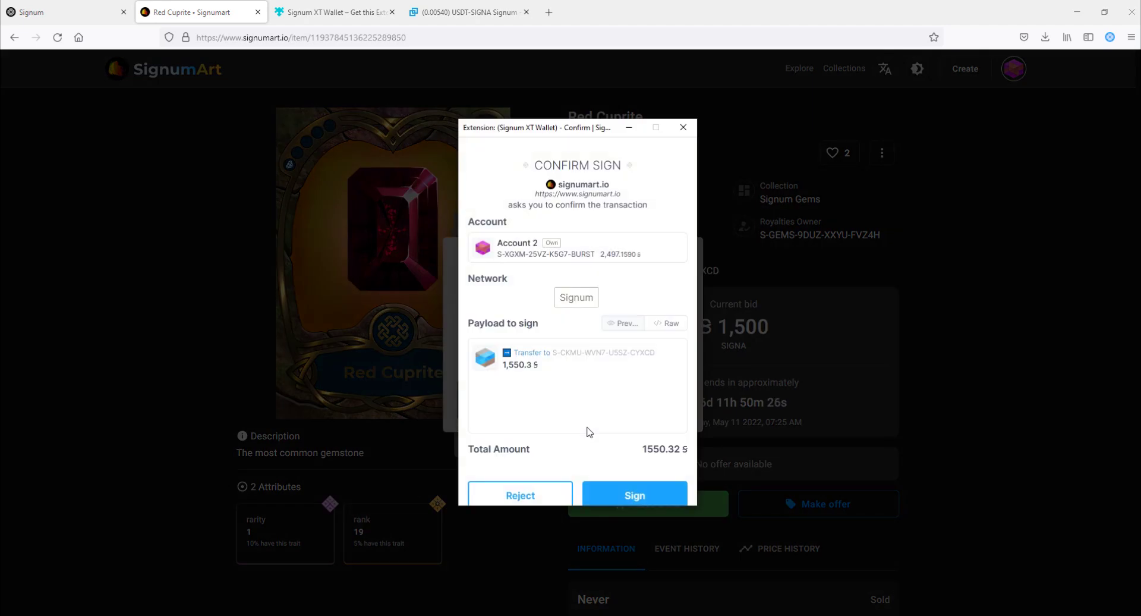
{"action": "left_click", "coordinate": [645, 492]}
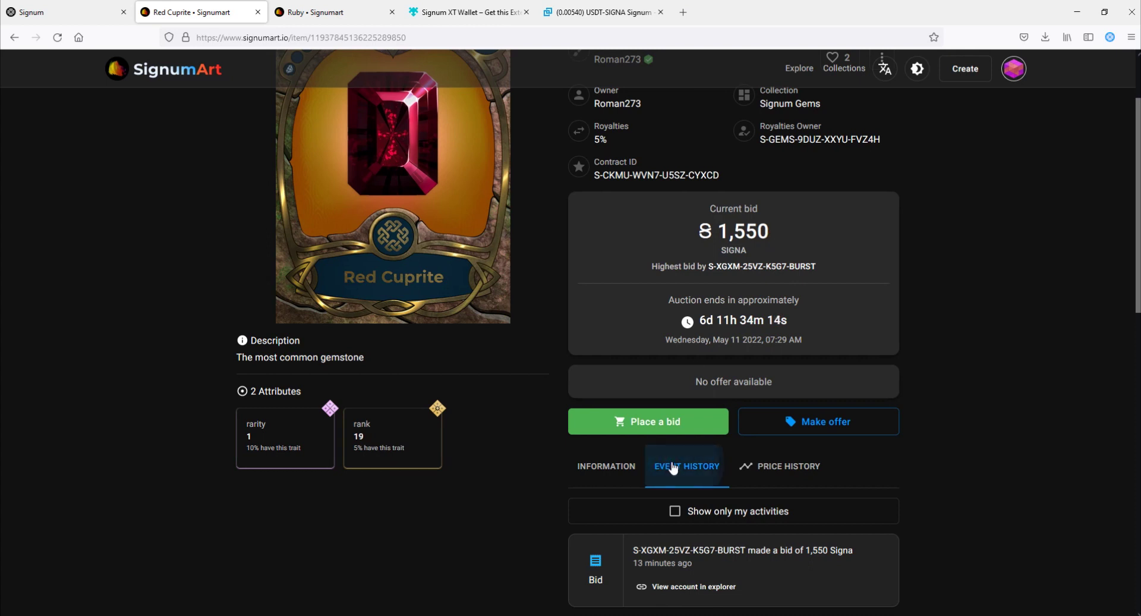
Review the event history of the Red Cuprite NFT and the best offer on the Ruby NFT.
{"action": "scroll", "coordinate": [673, 454], "scroll_direction": "down", "scroll_amount": 3}
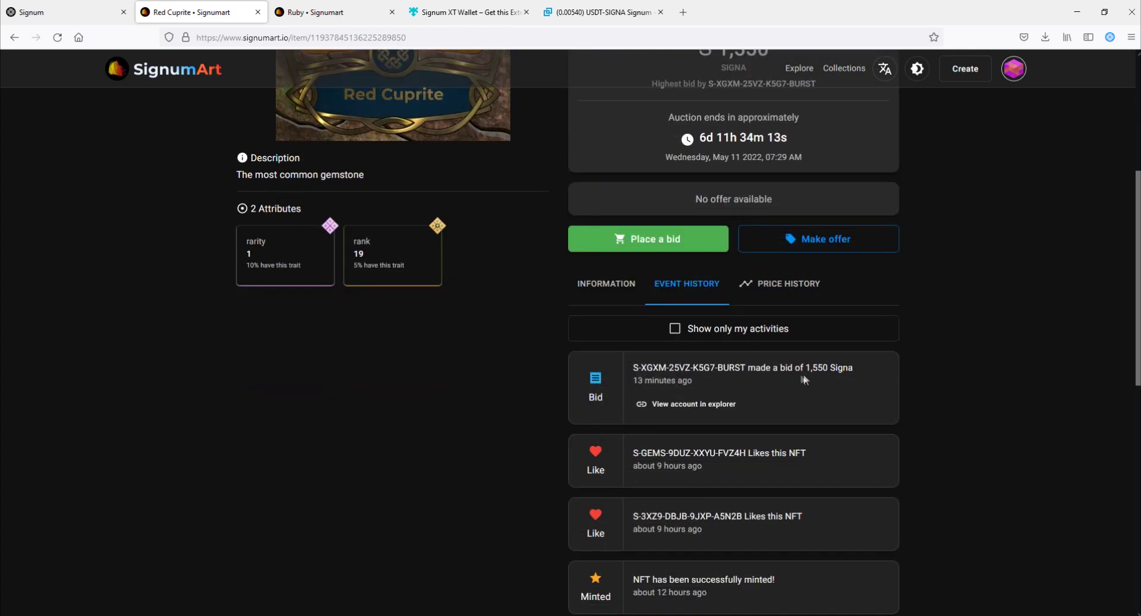
{"action": "key", "text": "ctrl+Tab"}
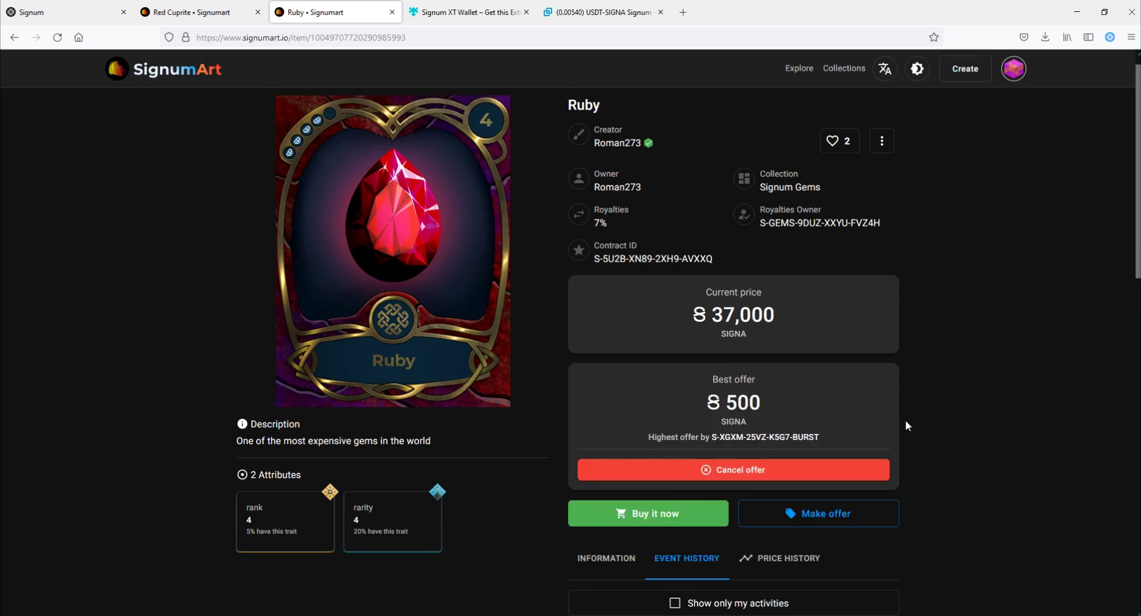
{"action": "left_click_drag", "start_coordinate": [726, 381], "coordinate": [765, 386]}
{"action": "left_click", "coordinate": [774, 402]}
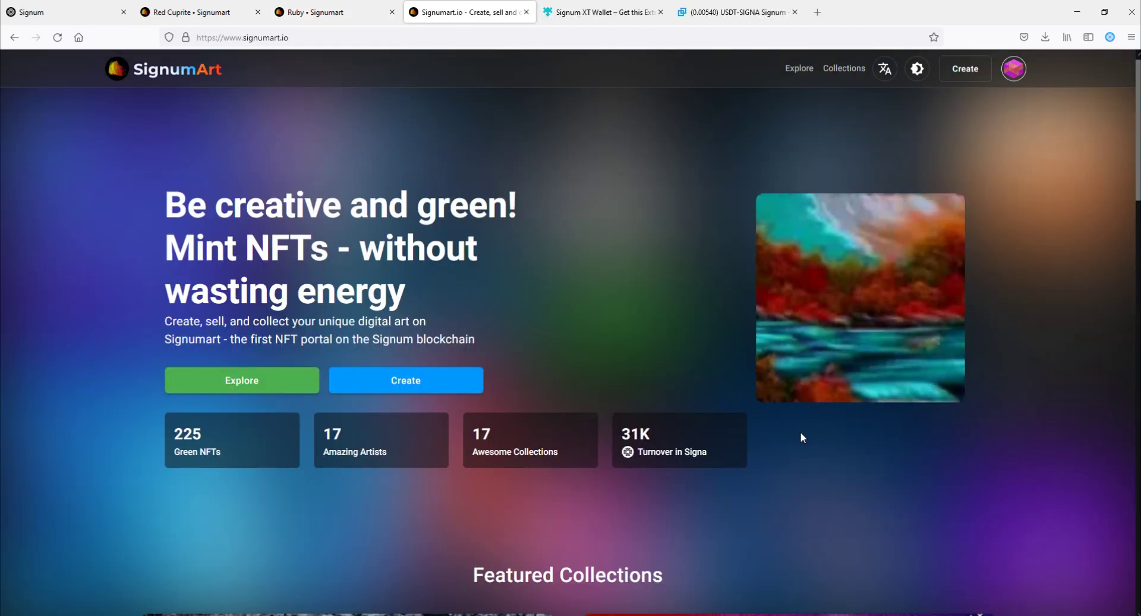
Open the featured Theater of Chameleons collection from the marketplace's home page.
{"action": "scroll", "coordinate": [801, 431], "scroll_direction": "down", "scroll_amount": 3}
{"action": "scroll", "coordinate": [801, 432], "scroll_direction": "down", "scroll_amount": 4}
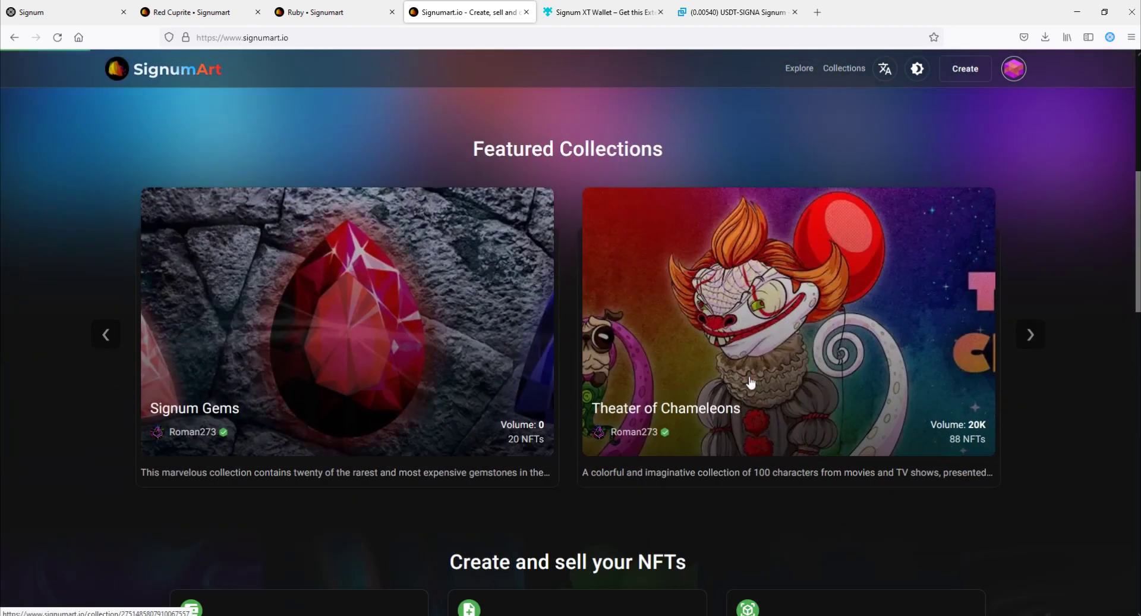
{"action": "left_click", "coordinate": [752, 382]}
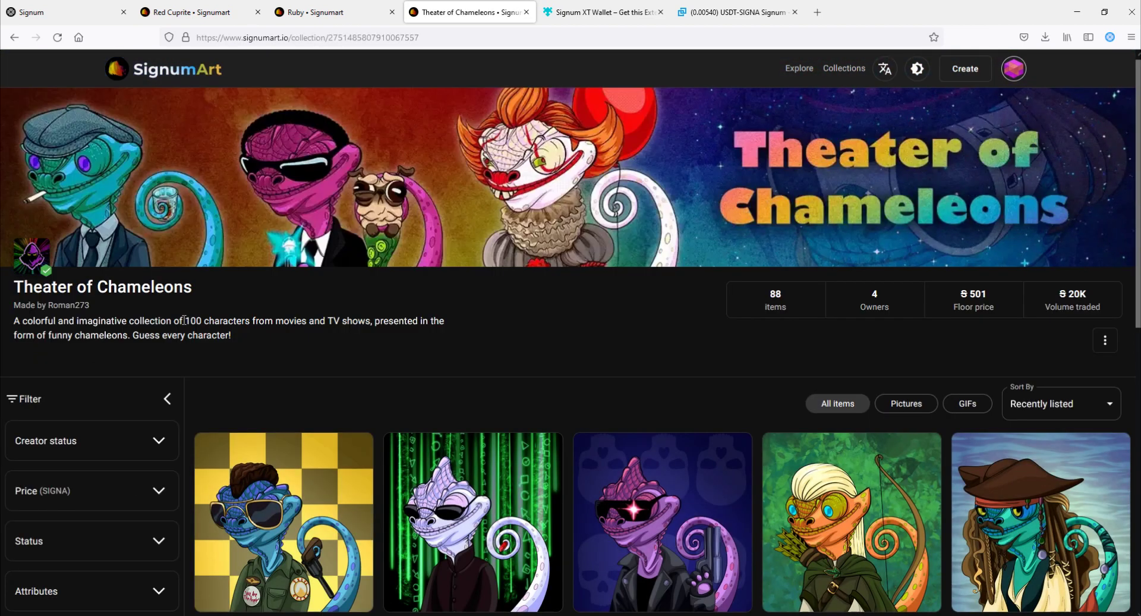
Read the Theater of Chameleons description and browse its NFTs and their prices.
{"action": "double_click", "coordinate": [193, 321]}
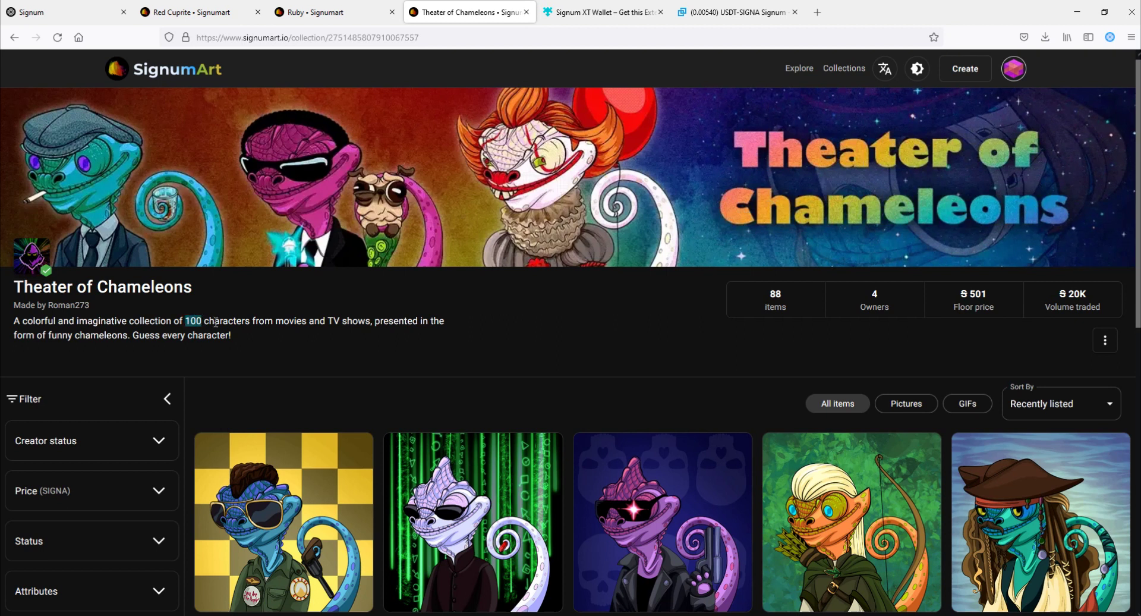
{"action": "left_click", "coordinate": [215, 321]}
{"action": "left_click_drag", "start_coordinate": [272, 321], "coordinate": [377, 321]}
{"action": "left_click", "coordinate": [377, 321]}
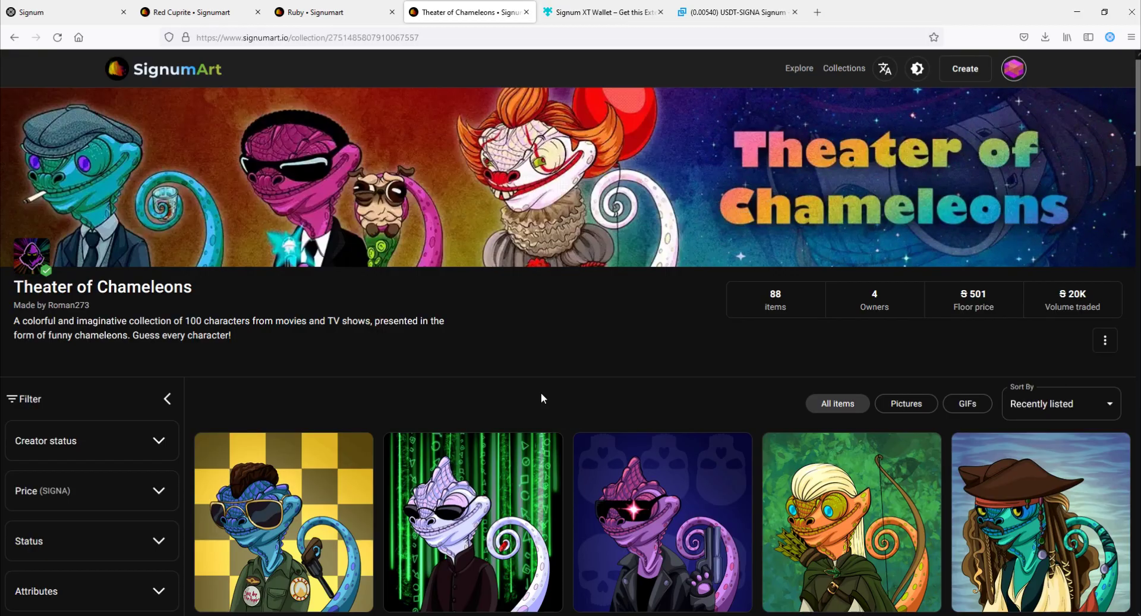
{"action": "scroll", "coordinate": [541, 392], "scroll_direction": "down", "scroll_amount": 8}
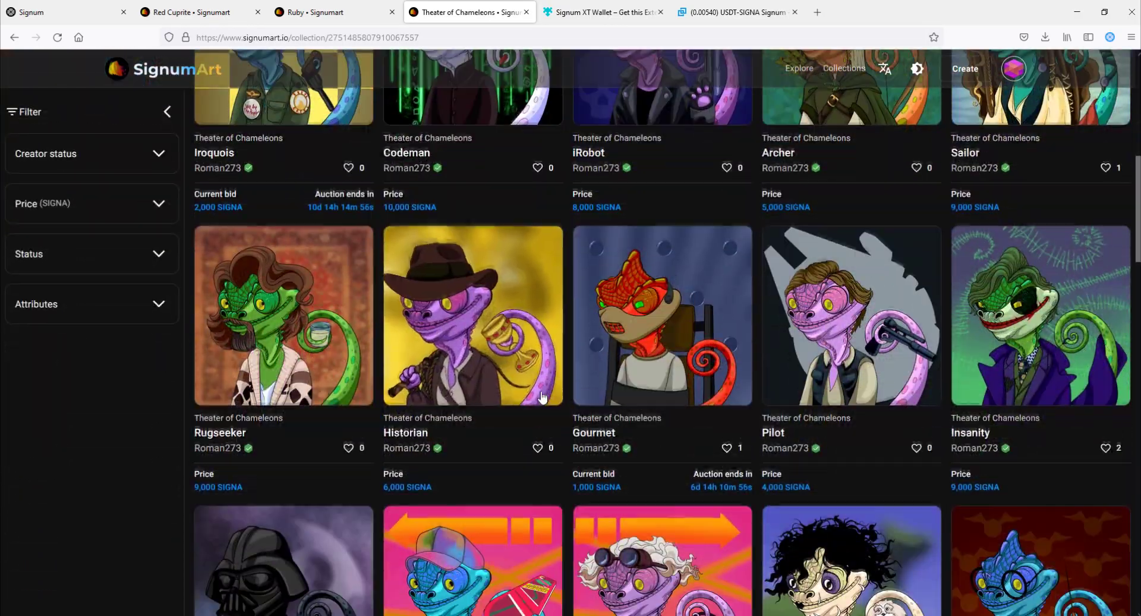
{"action": "scroll", "coordinate": [541, 392], "scroll_direction": "up", "scroll_amount": 12}
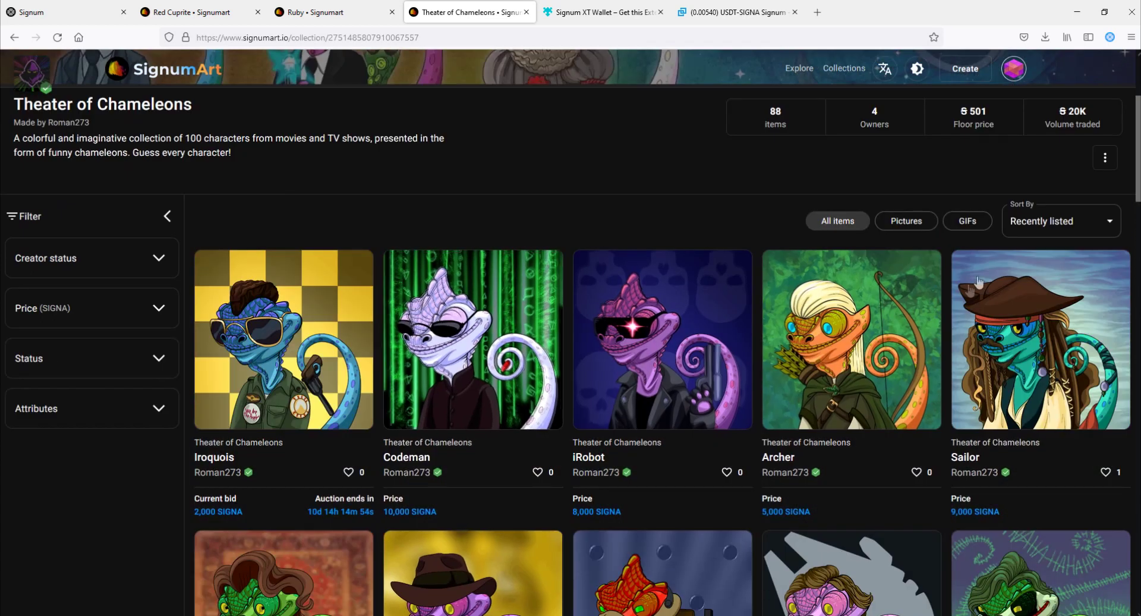
Examine the collection's sort orders and its filters for creator status, price, status and attributes.
{"action": "left_click", "coordinate": [1044, 221]}
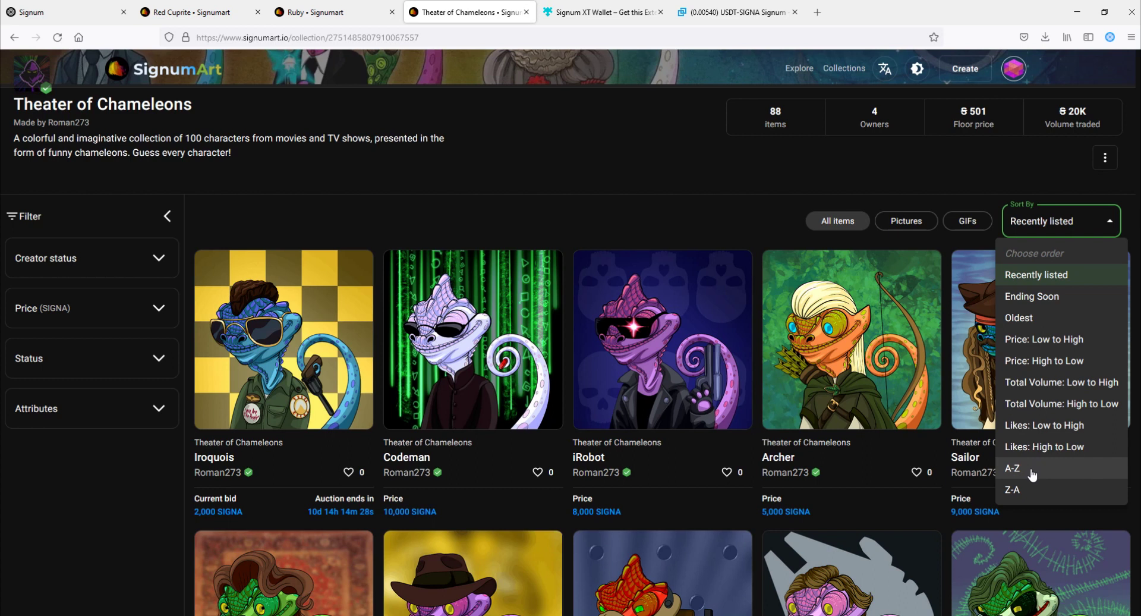
{"action": "scroll", "coordinate": [291, 152], "scroll_direction": "down", "scroll_amount": 1}
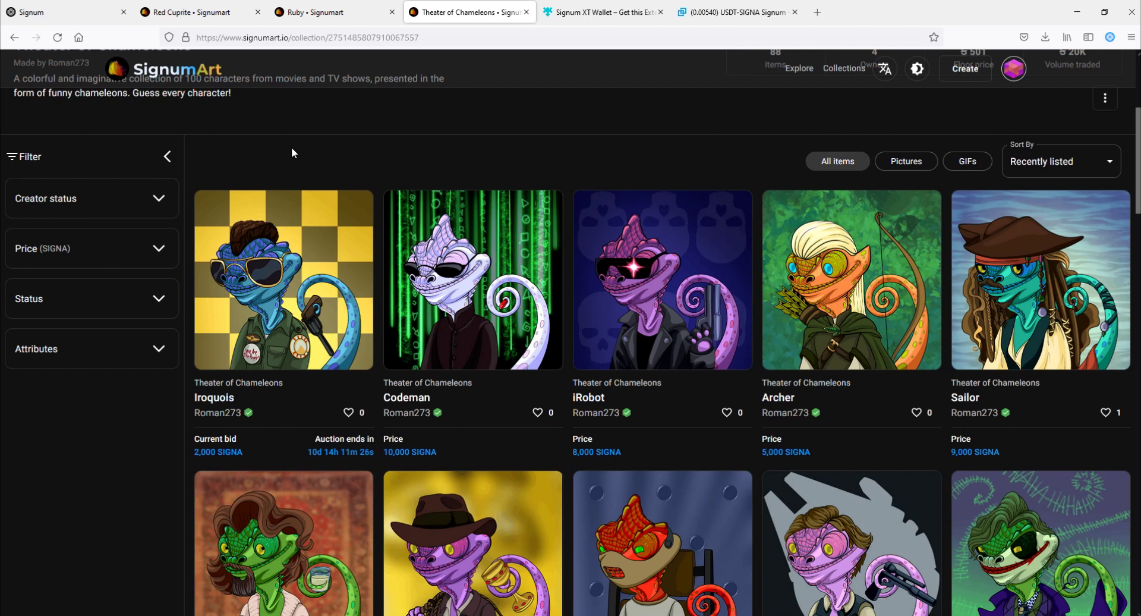
{"action": "left_click", "coordinate": [159, 201]}
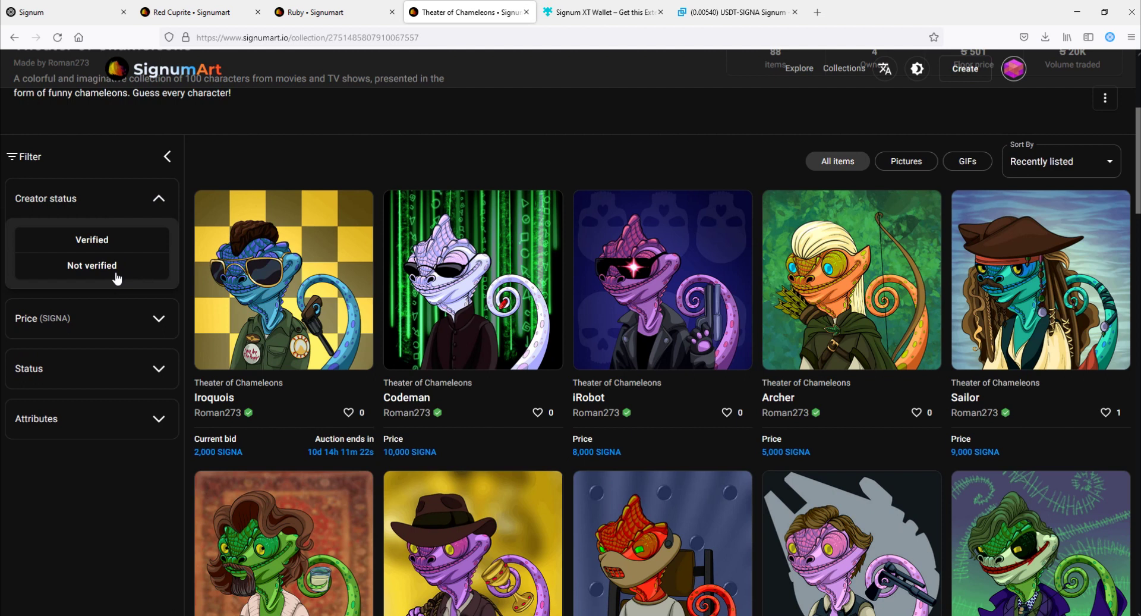
{"action": "left_click", "coordinate": [159, 198]}
{"action": "left_click", "coordinate": [158, 249]}
{"action": "left_click", "coordinate": [77, 293]}
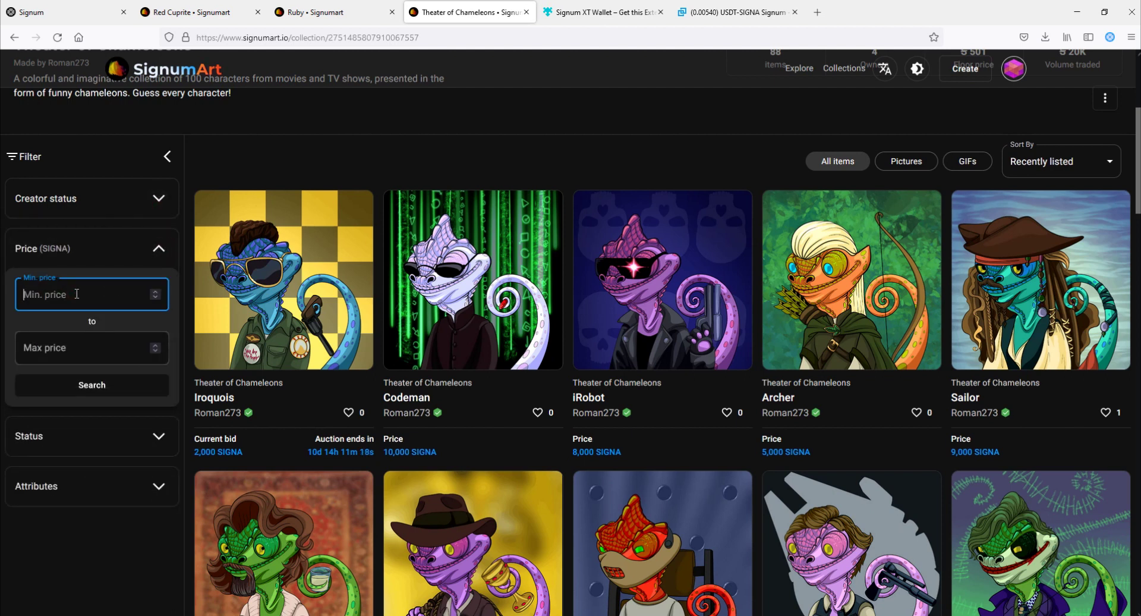
{"action": "left_click", "coordinate": [159, 436]}
{"action": "scroll", "coordinate": [153, 416], "scroll_direction": "down", "scroll_amount": 3}
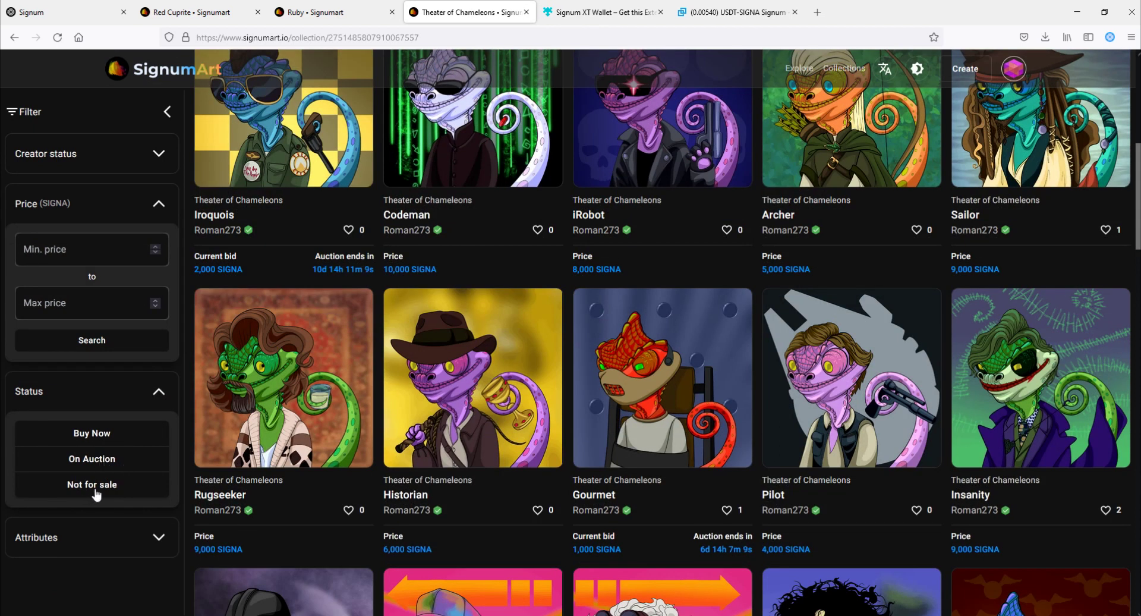
{"action": "left_click", "coordinate": [159, 538]}
{"action": "scroll", "coordinate": [644, 362], "scroll_direction": "up", "scroll_amount": 10}
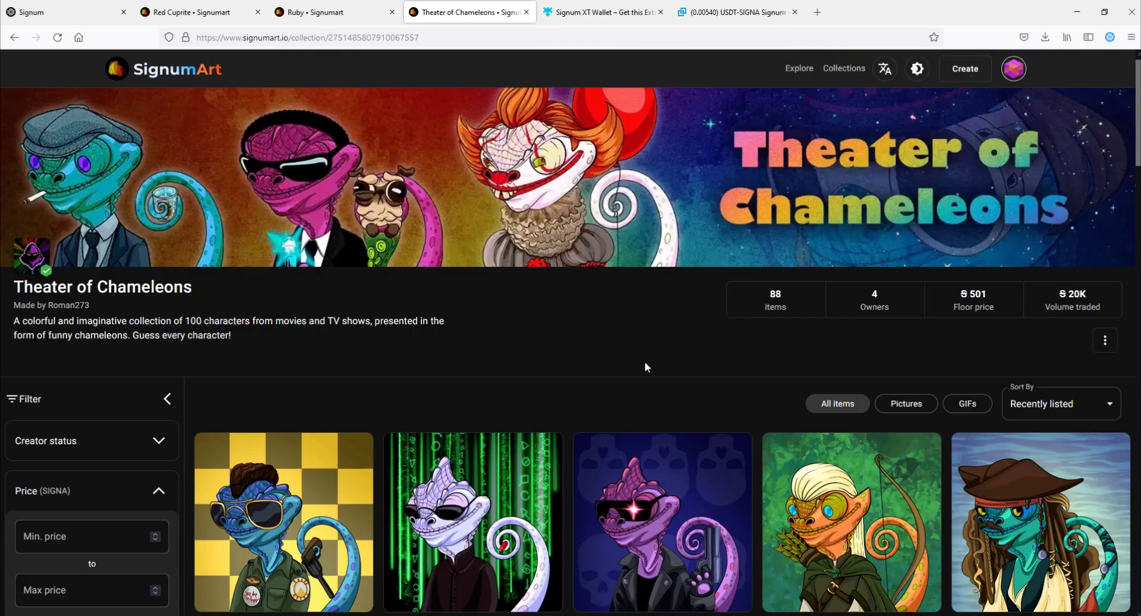
Sort the Theater of Chameleons NFTs by Price: Low to High.
{"action": "left_click", "coordinate": [1045, 404]}
{"action": "left_click", "coordinate": [1050, 450]}
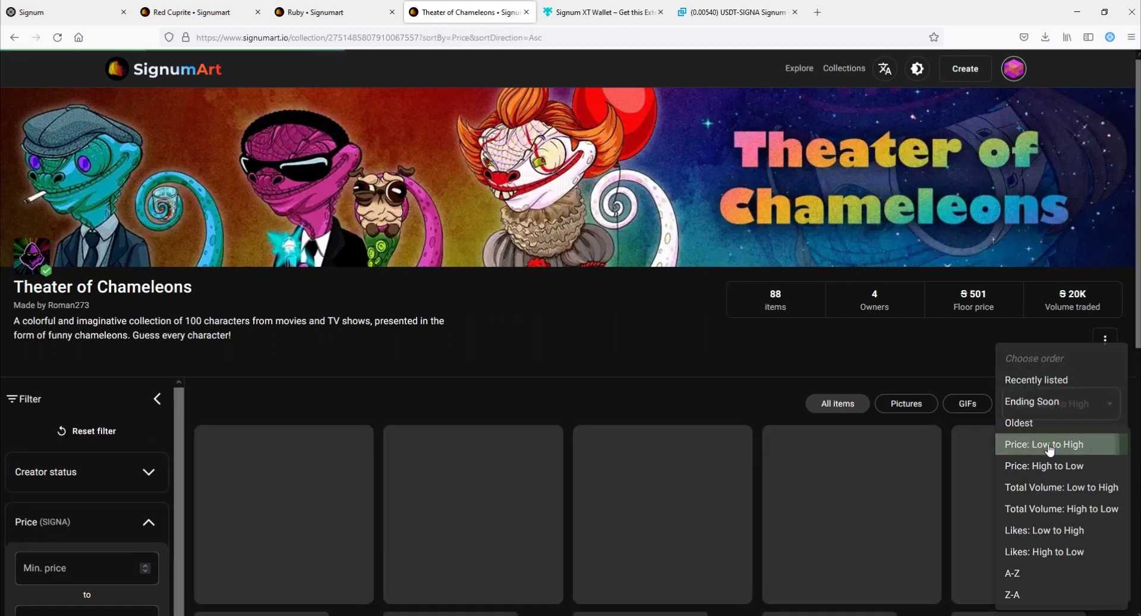
{"action": "scroll", "coordinate": [596, 425], "scroll_direction": "down", "scroll_amount": 3}
Check the SIGNA balance in the wallet and open the Singer NFT.
{"action": "left_click", "coordinate": [1109, 37]}
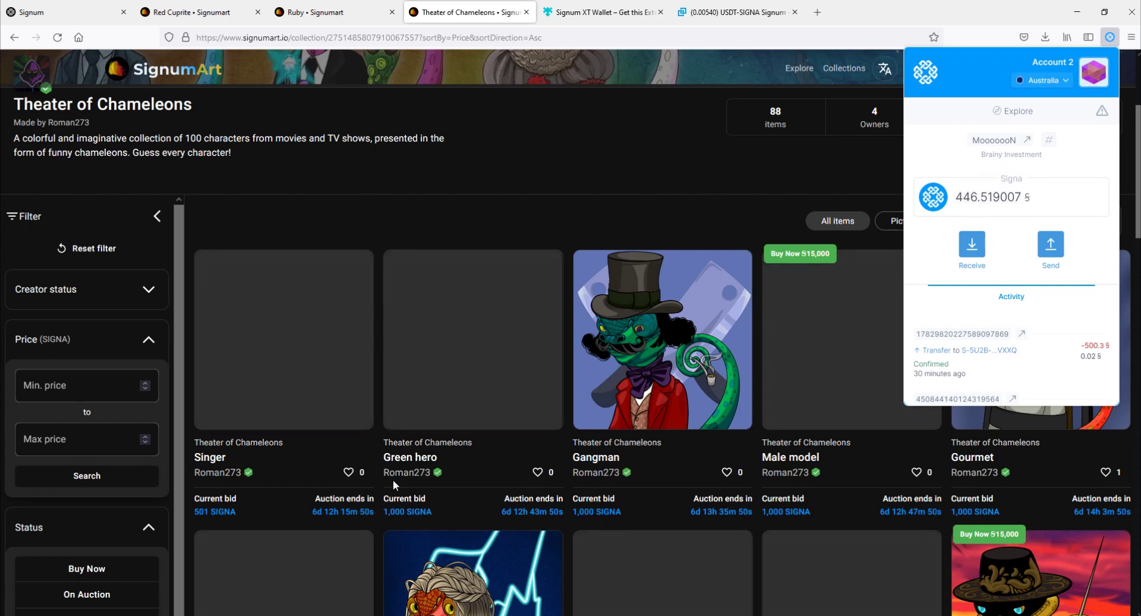
{"action": "left_click", "coordinate": [291, 373]}
{"action": "left_click", "coordinate": [291, 373]}
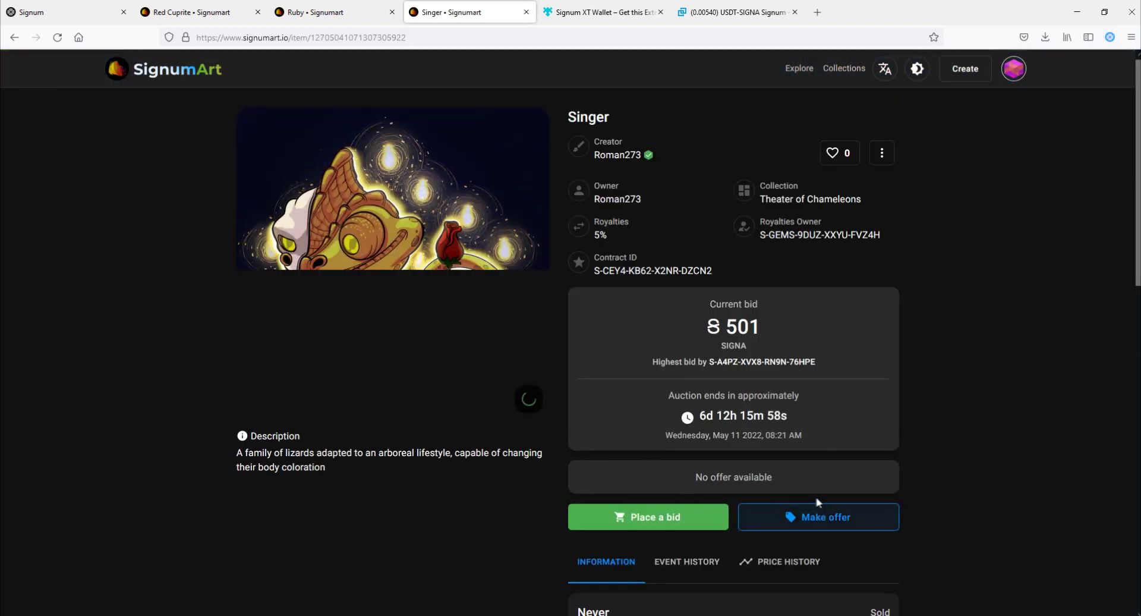
Make an offer of 400 SIGNA on the Singer NFT and sign it in the wallet.
{"action": "left_click", "coordinate": [810, 517]}
{"action": "left_click", "coordinate": [547, 327]}
{"action": "type", "text": "400"}
{"action": "left_click", "coordinate": [553, 433]}
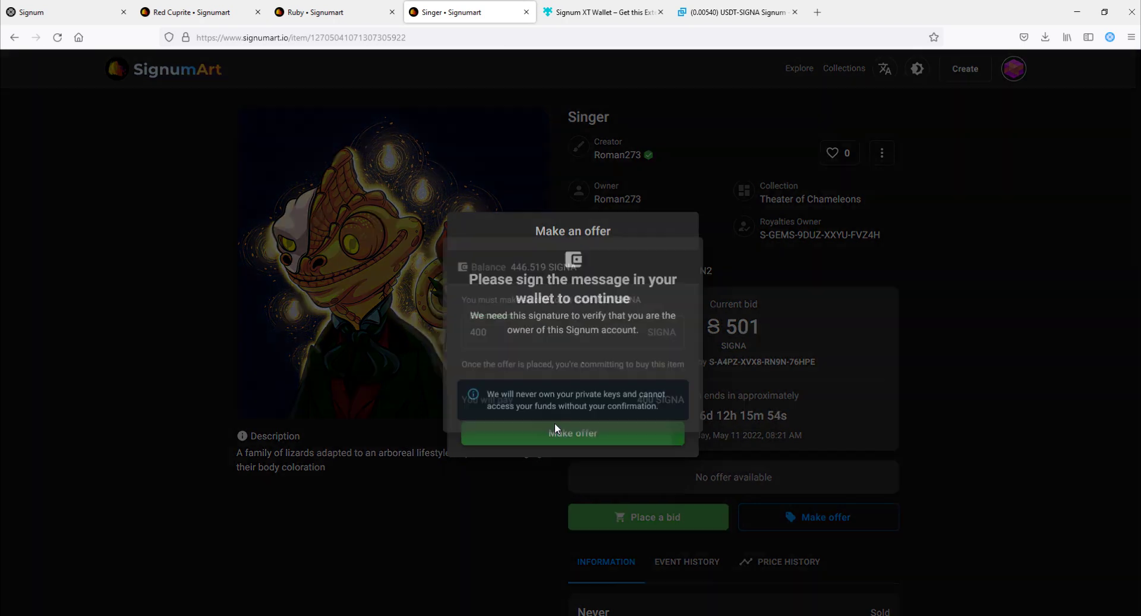
{"action": "left_click", "coordinate": [631, 494]}
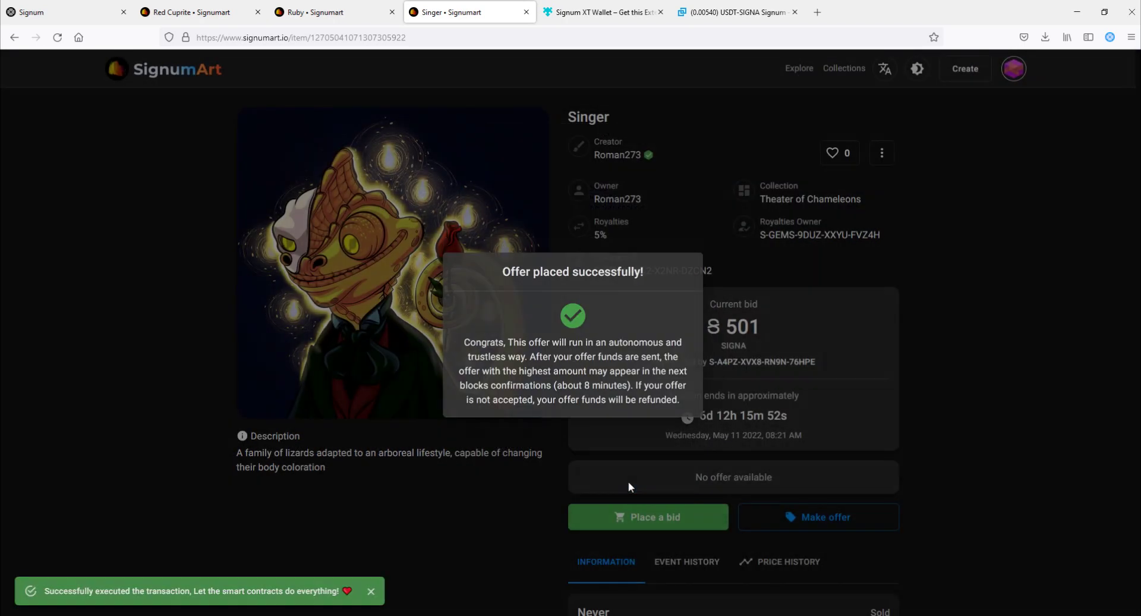
Go back to the collection, sorted by Price: High to Low, and like the Flashlight NFT, signing in the wallet.
{"action": "key", "text": "alt+Left"}
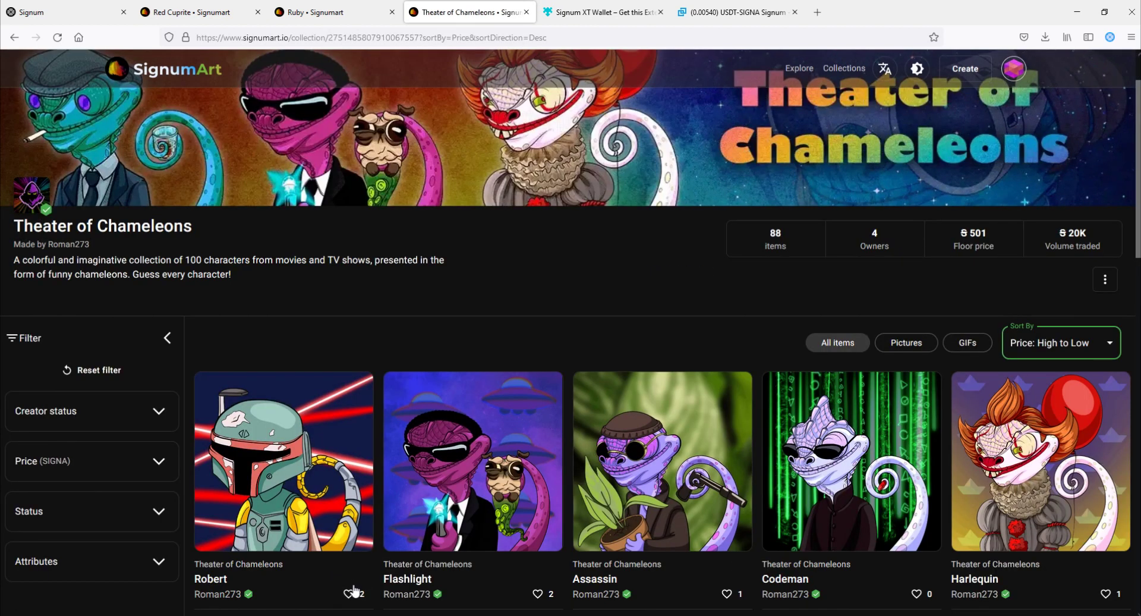
{"action": "left_click", "coordinate": [539, 594]}
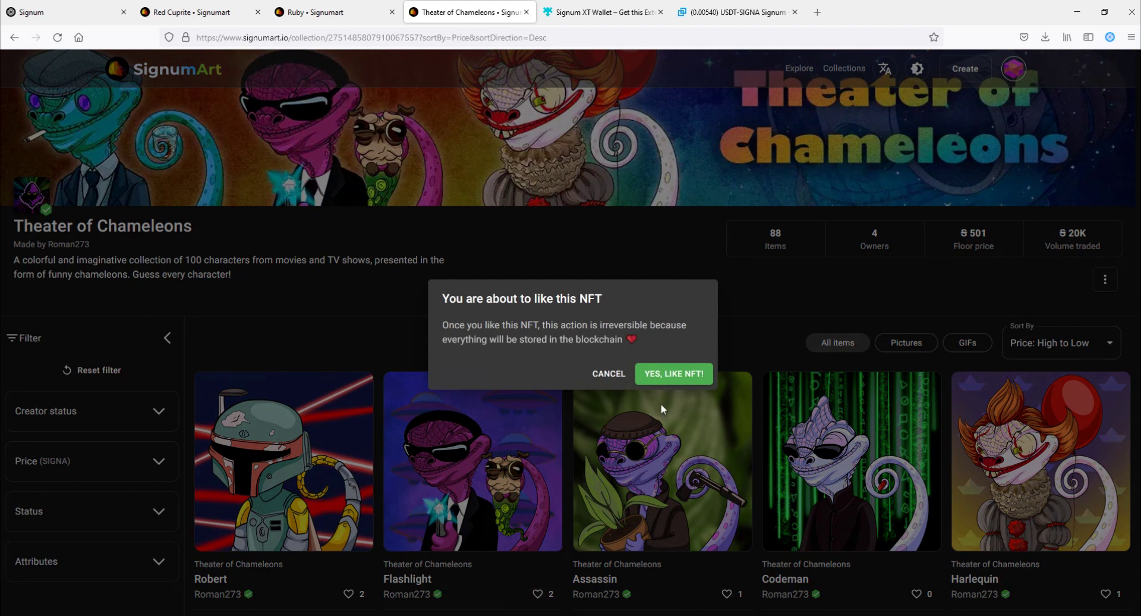
{"action": "left_click", "coordinate": [664, 372]}
{"action": "left_click", "coordinate": [629, 491]}
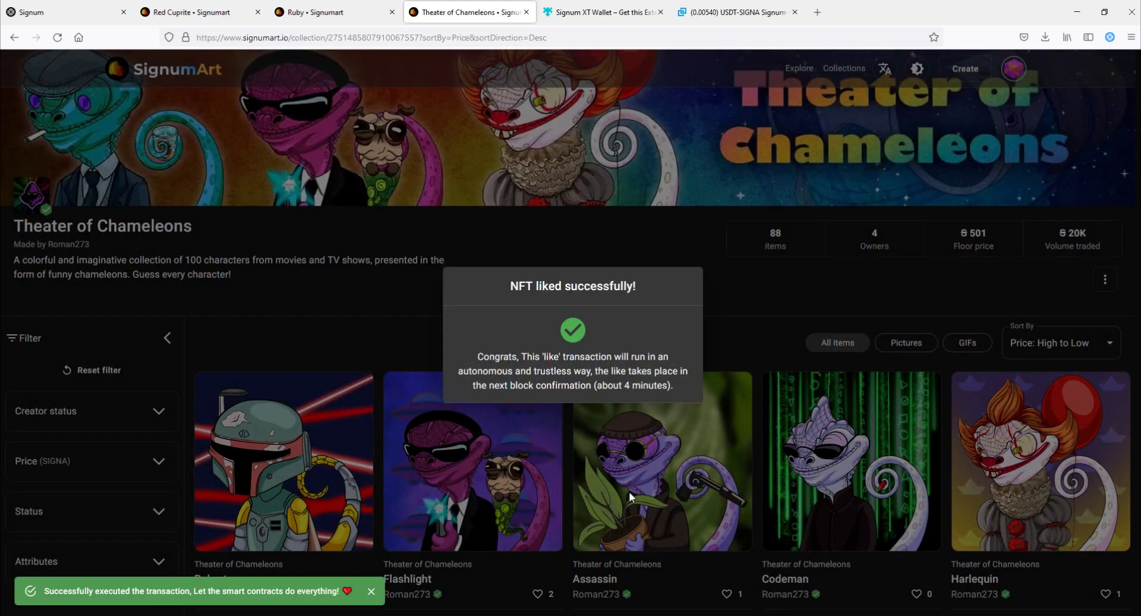
Like the Assassin NFT, sign the transaction in the wallet and dismiss the confirmation.
{"action": "left_click", "coordinate": [742, 591]}
{"action": "left_click", "coordinate": [726, 594]}
{"action": "left_click", "coordinate": [658, 377]}
{"action": "left_click", "coordinate": [616, 497]}
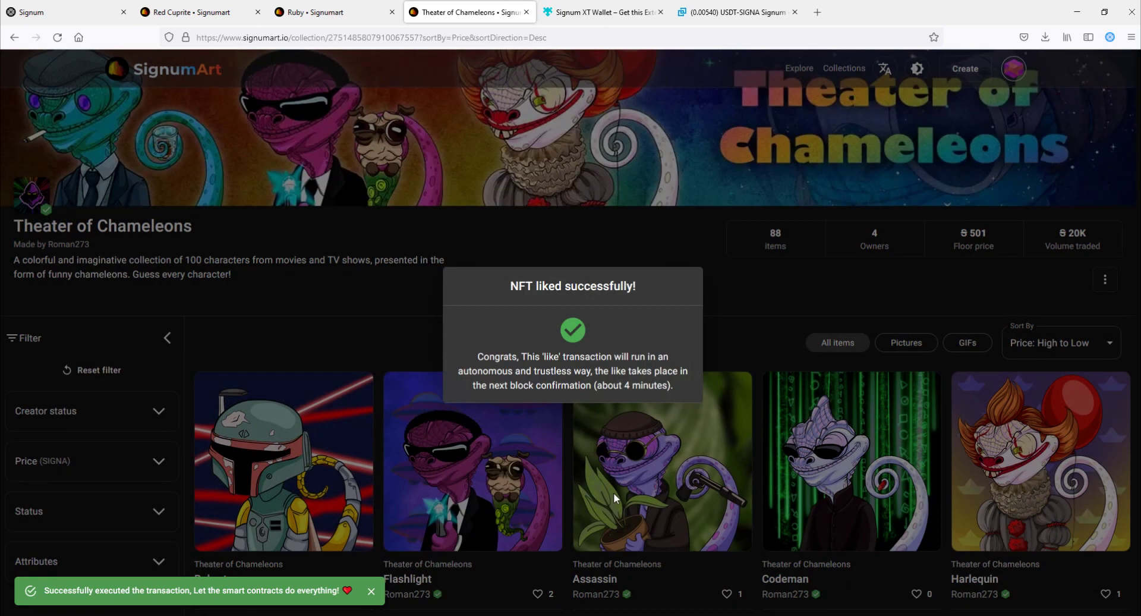
{"action": "left_click", "coordinate": [755, 334]}
Look through the marketplace's Explore page and the list of all collections.
{"action": "scroll", "coordinate": [630, 297], "scroll_direction": "up", "scroll_amount": 1}
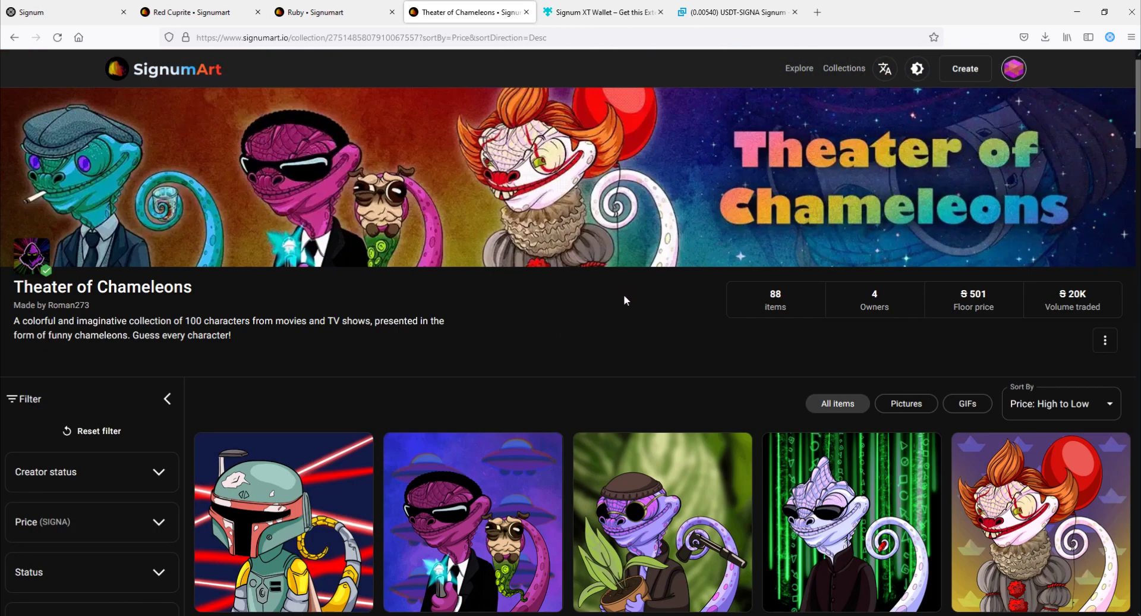
{"action": "left_click", "coordinate": [800, 69]}
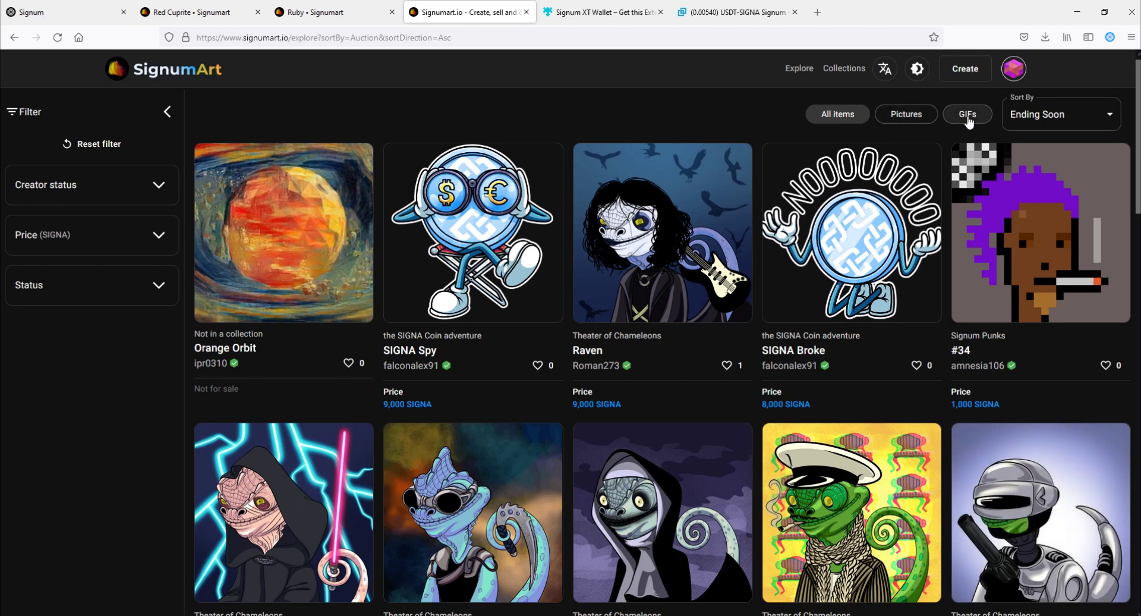
{"action": "left_click", "coordinate": [843, 71]}
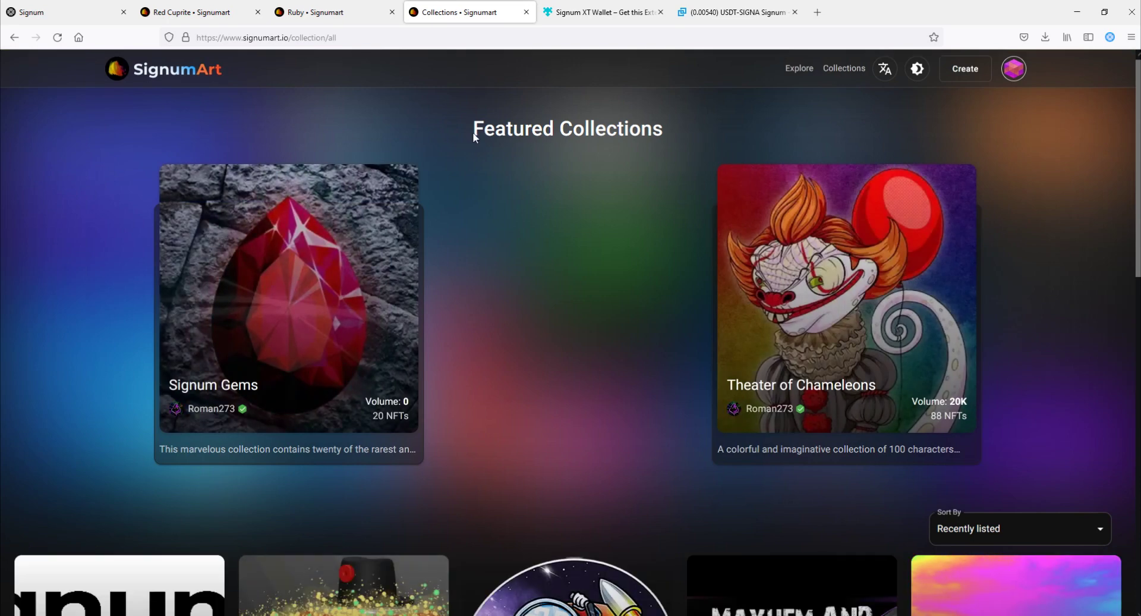
{"action": "scroll", "coordinate": [636, 243], "scroll_direction": "down", "scroll_amount": 5}
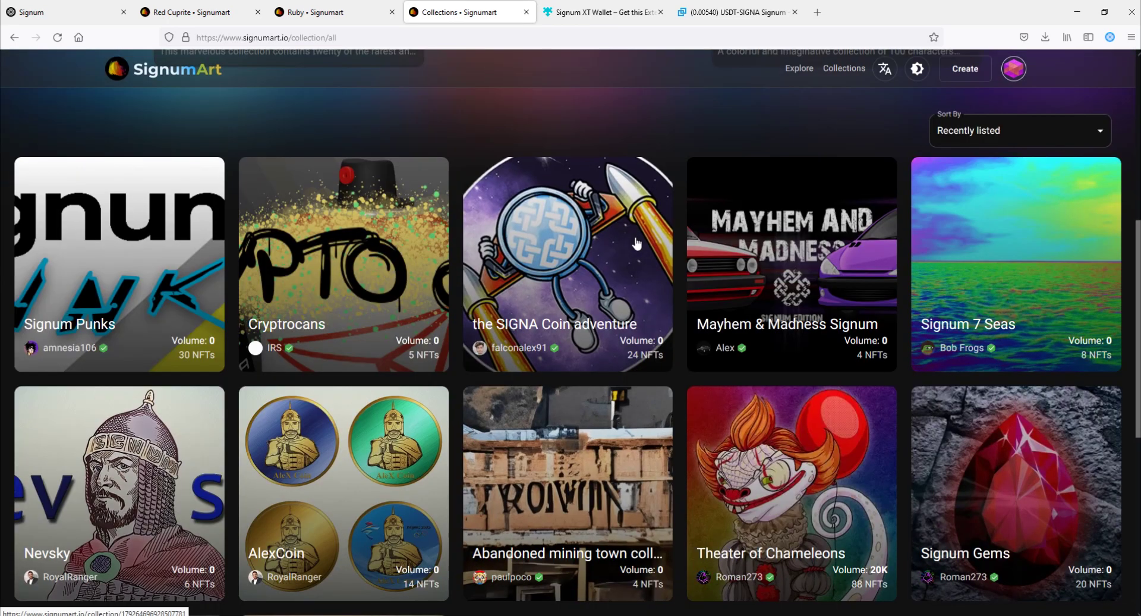
{"action": "scroll", "coordinate": [637, 243], "scroll_direction": "down", "scroll_amount": 4}
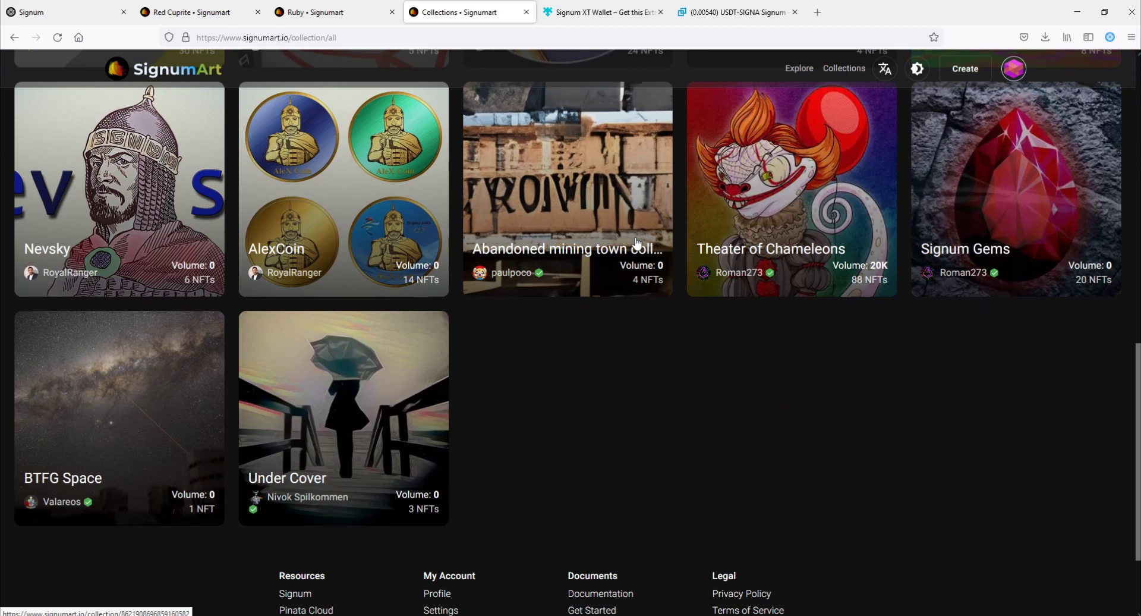
{"action": "scroll", "coordinate": [636, 243], "scroll_direction": "up", "scroll_amount": 3}
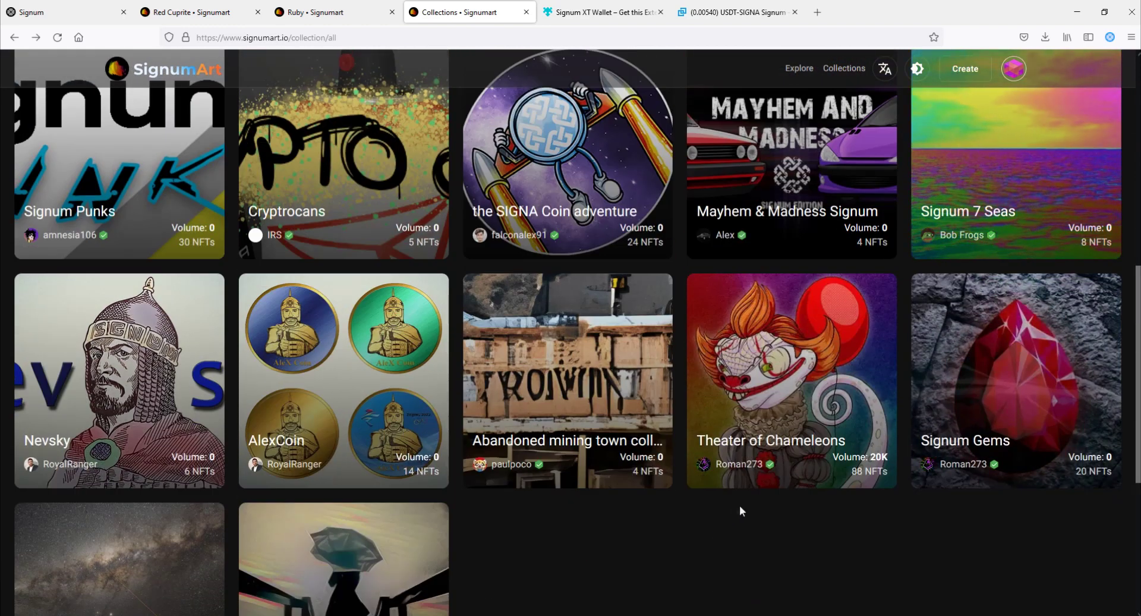
Open My NFTs and view the Shopper items that have the account's bids and offers.
{"action": "left_click", "coordinate": [1017, 69]}
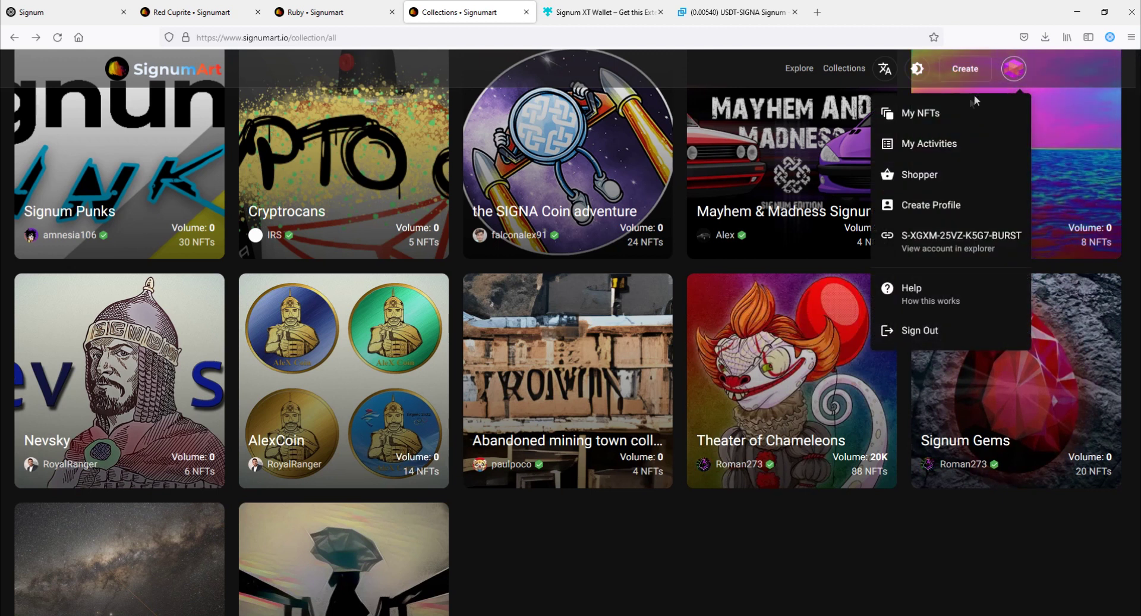
{"action": "left_click", "coordinate": [921, 113]}
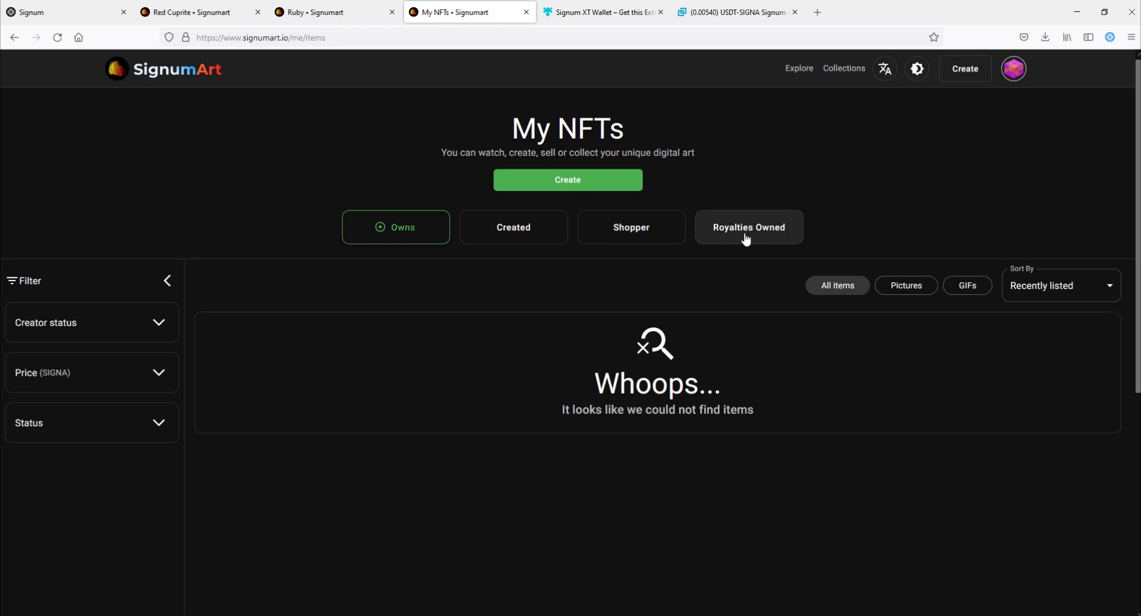
{"action": "left_click", "coordinate": [618, 235]}
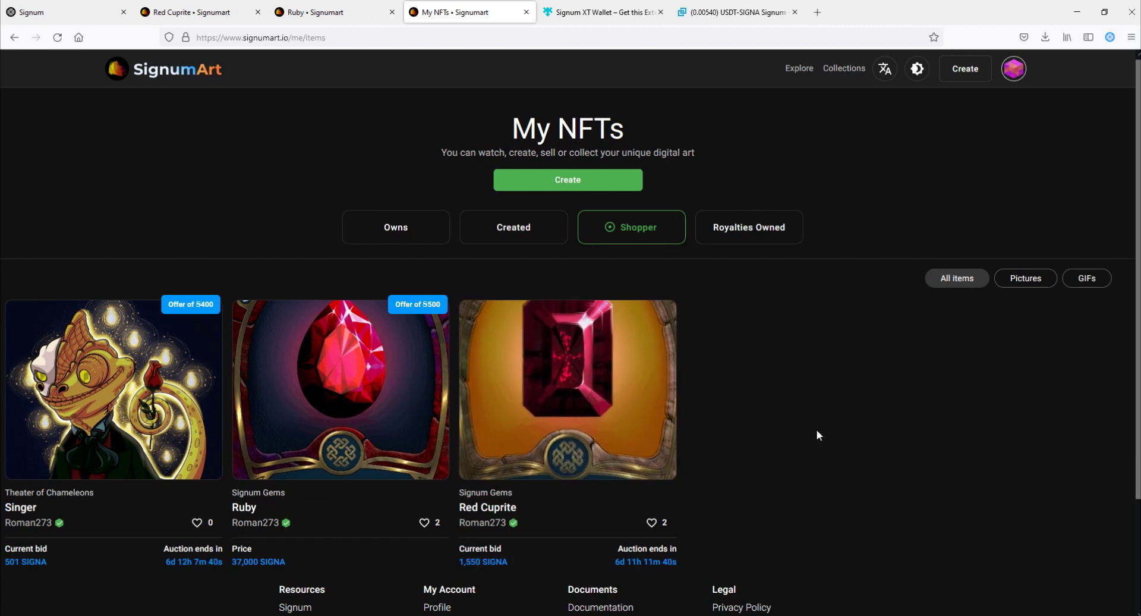
Review the account's past activities and the activity type options, and return to the Collections page.
{"action": "left_click", "coordinate": [1013, 68]}
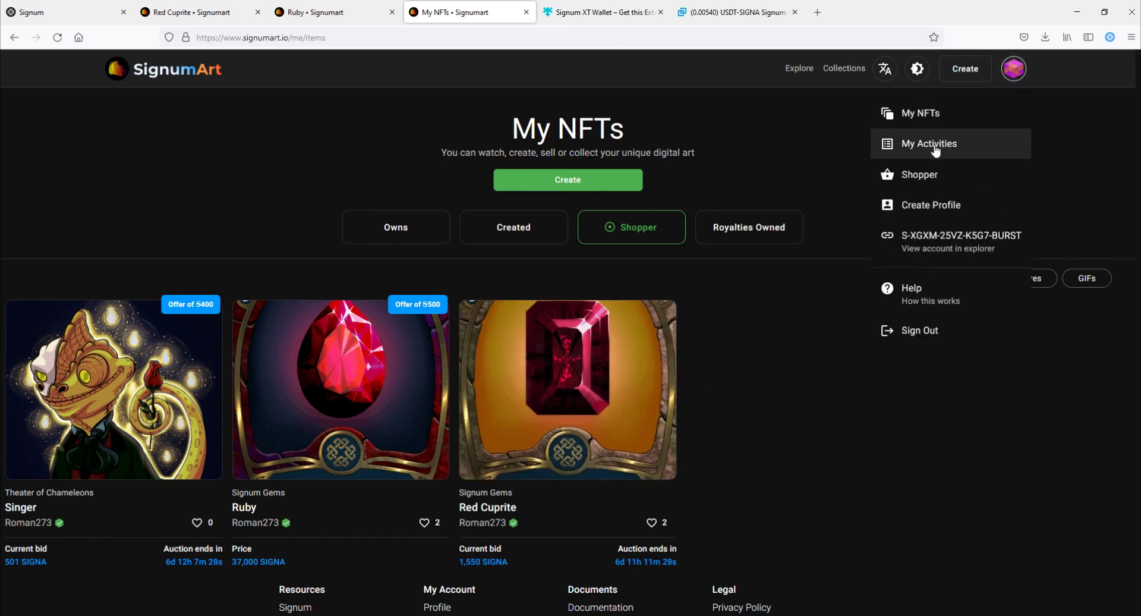
{"action": "left_click", "coordinate": [935, 146]}
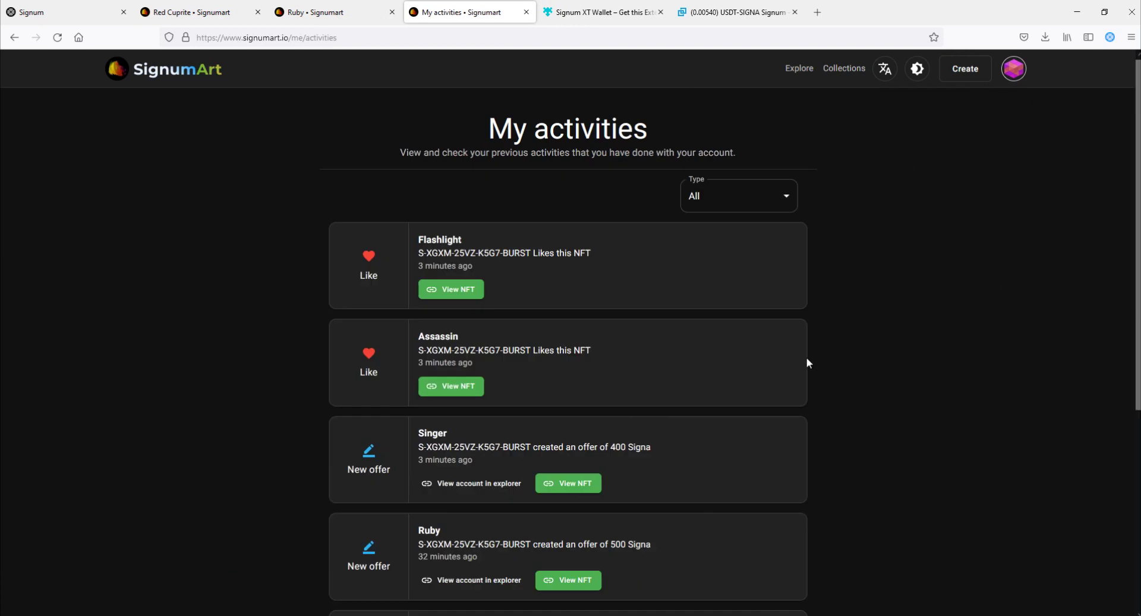
{"action": "scroll", "coordinate": [569, 402], "scroll_direction": "down", "scroll_amount": 5}
{"action": "scroll", "coordinate": [469, 413], "scroll_direction": "up", "scroll_amount": 5}
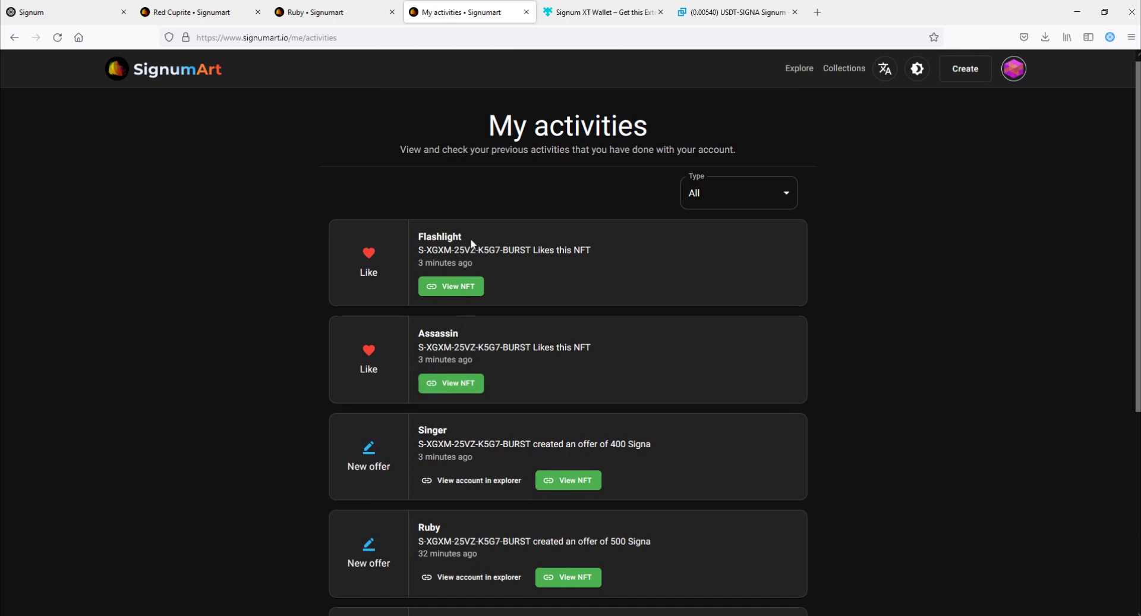
{"action": "left_click", "coordinate": [776, 189]}
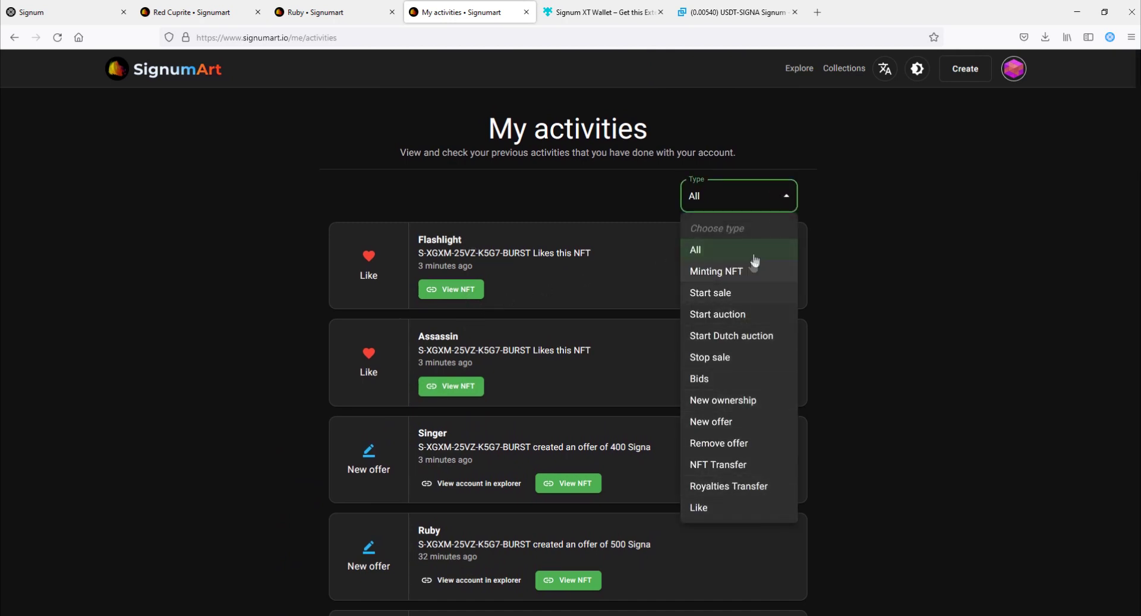
{"action": "left_click", "coordinate": [845, 68]}
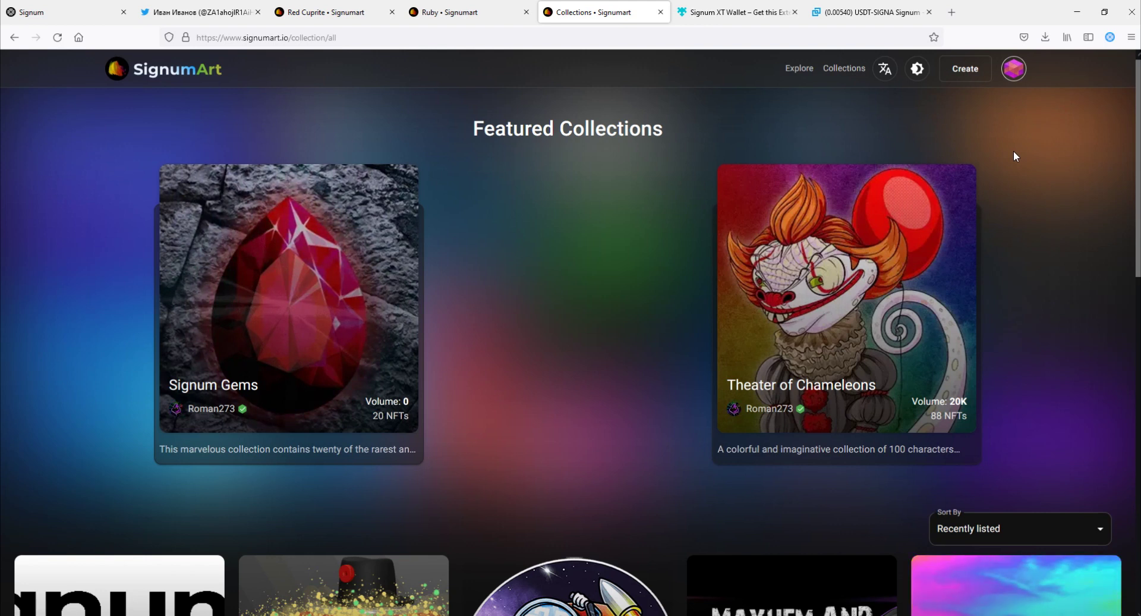
Open the Create Profile form, check its secret access token requirement and go to the Pinata website from there.
{"action": "left_click", "coordinate": [1014, 70]}
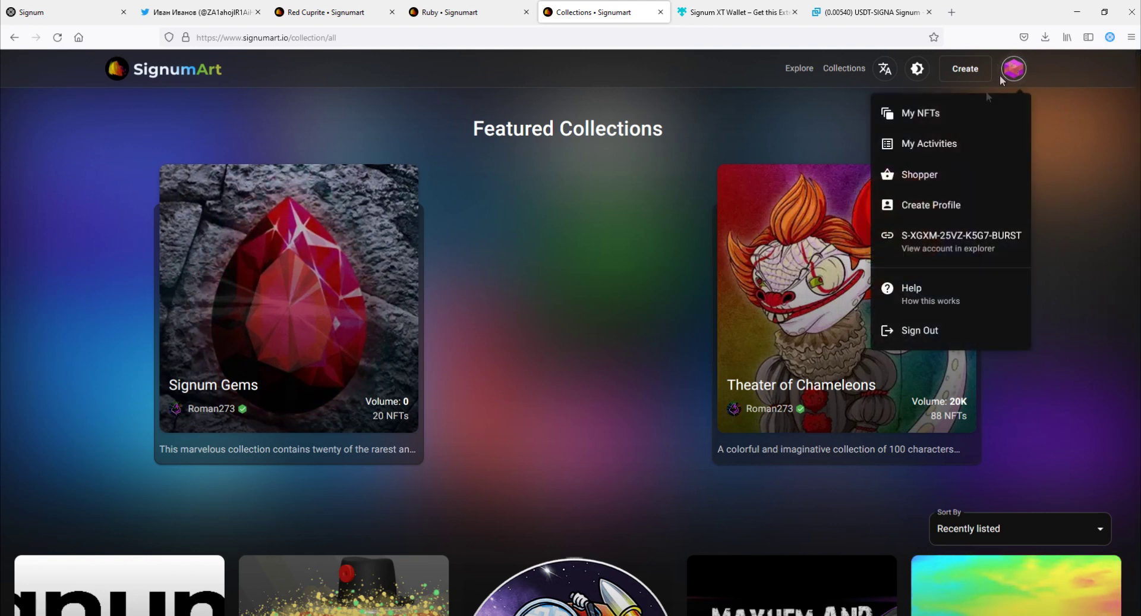
{"action": "left_click", "coordinate": [935, 203]}
{"action": "left_click", "coordinate": [479, 328]}
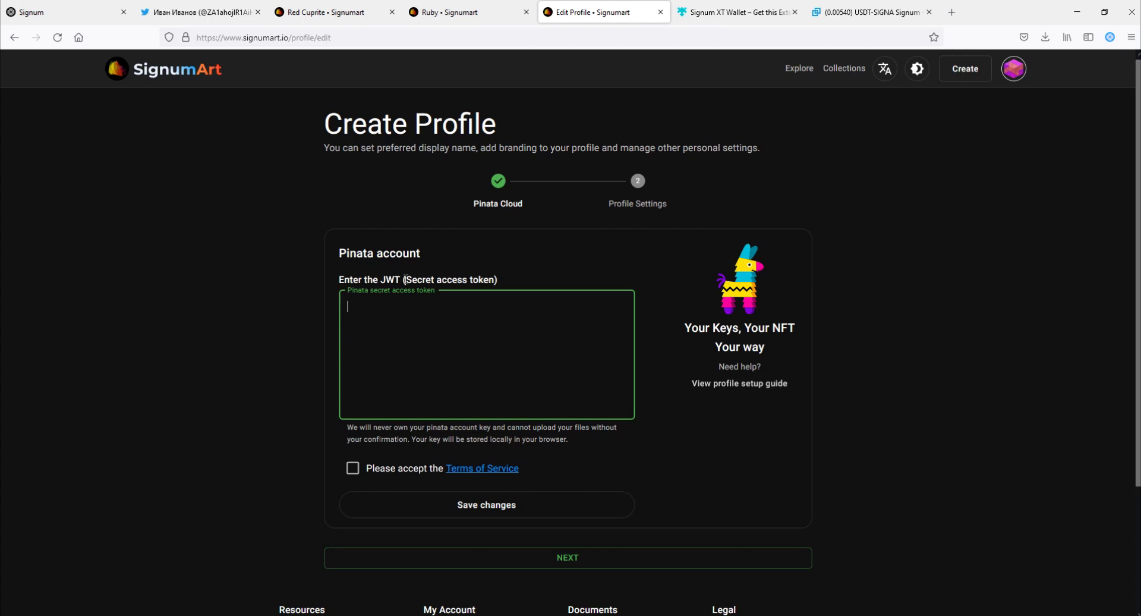
{"action": "left_click_drag", "start_coordinate": [403, 279], "coordinate": [500, 290]}
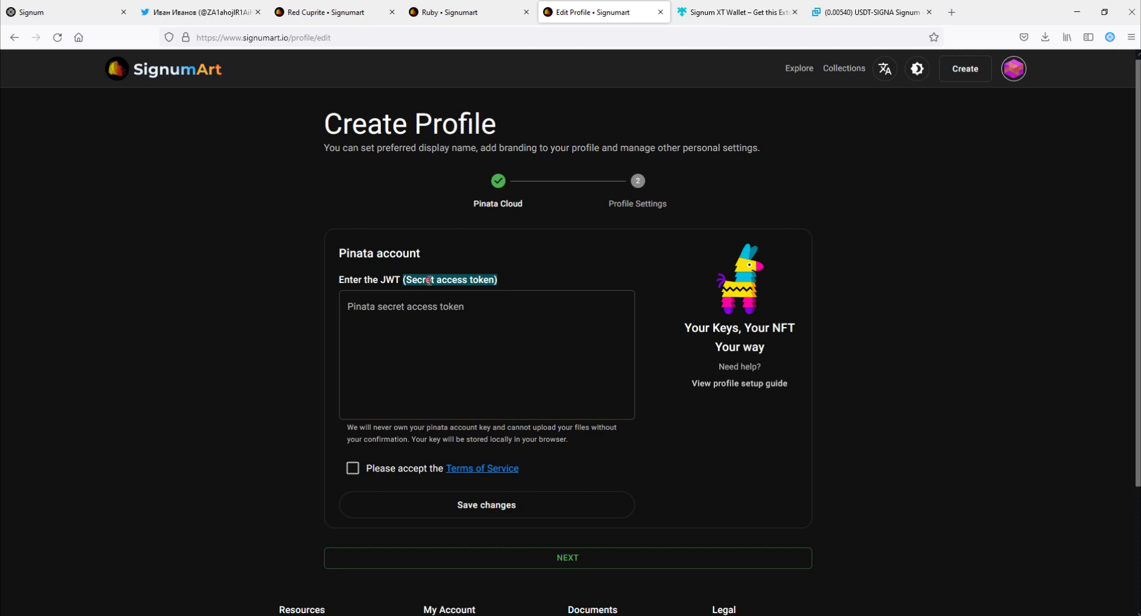
{"action": "left_click", "coordinate": [533, 334]}
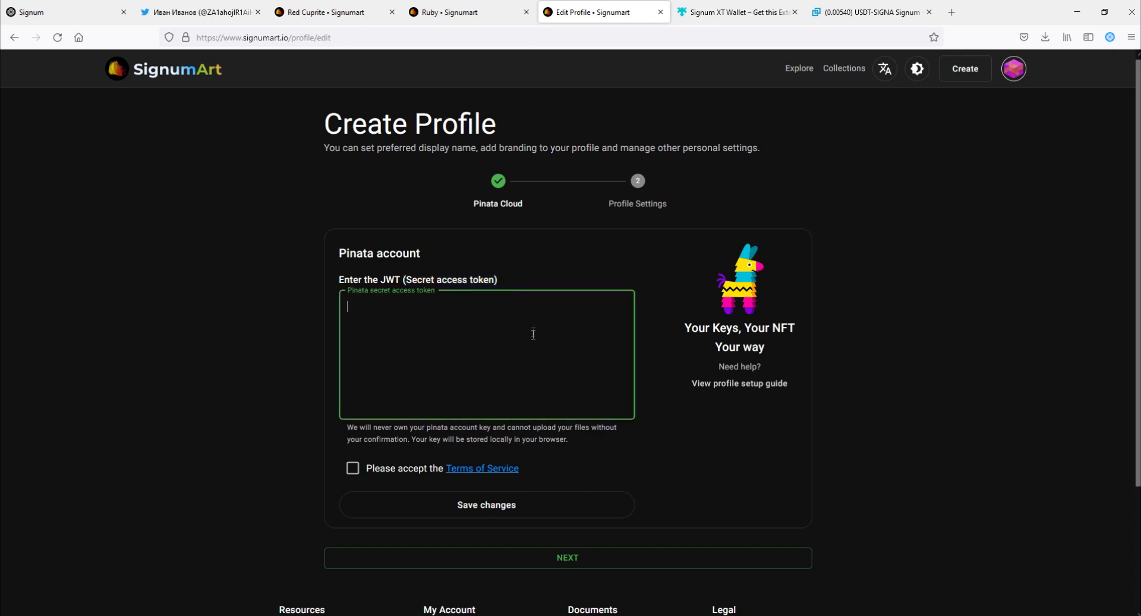
{"action": "left_click", "coordinate": [744, 296]}
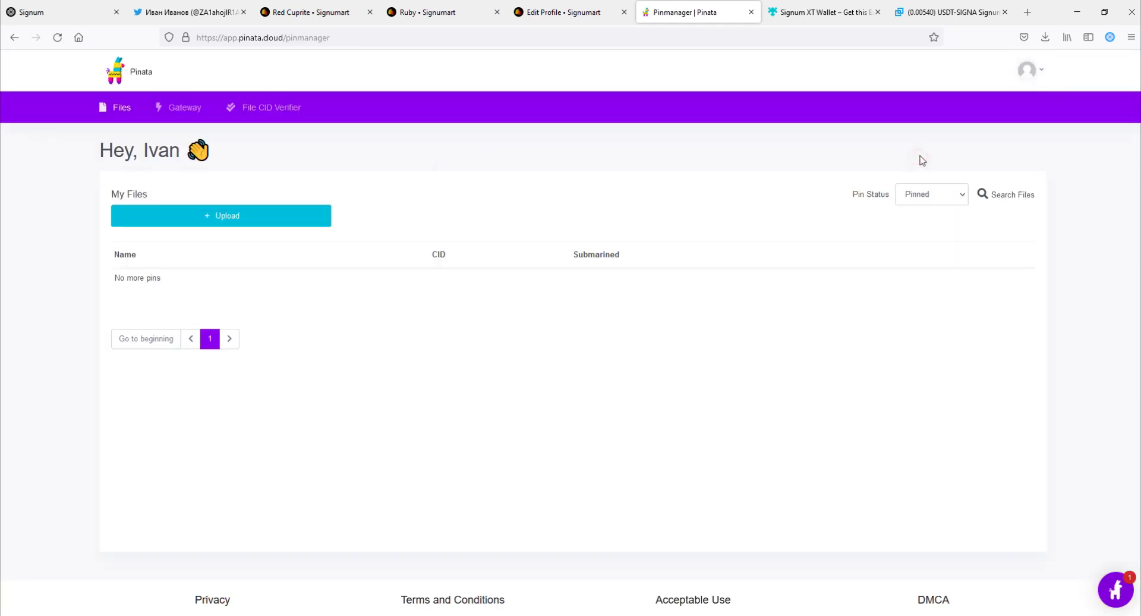
Create a new Pinata API key with Admin access and the key name Signum.
{"action": "left_click", "coordinate": [1034, 72]}
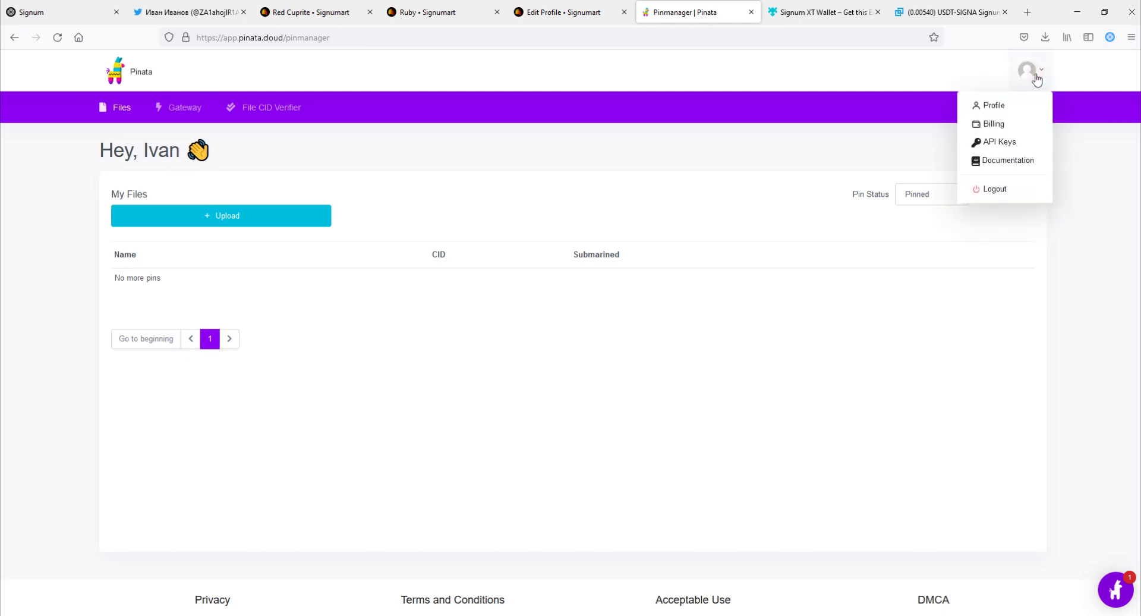
{"action": "left_click", "coordinate": [999, 145]}
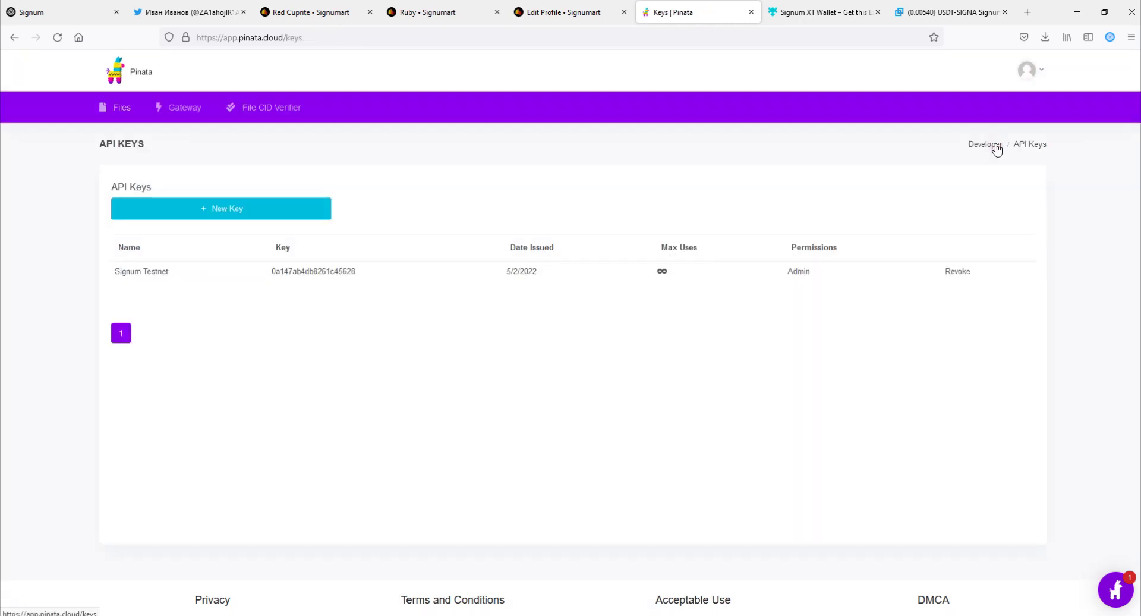
{"action": "left_click", "coordinate": [243, 210]}
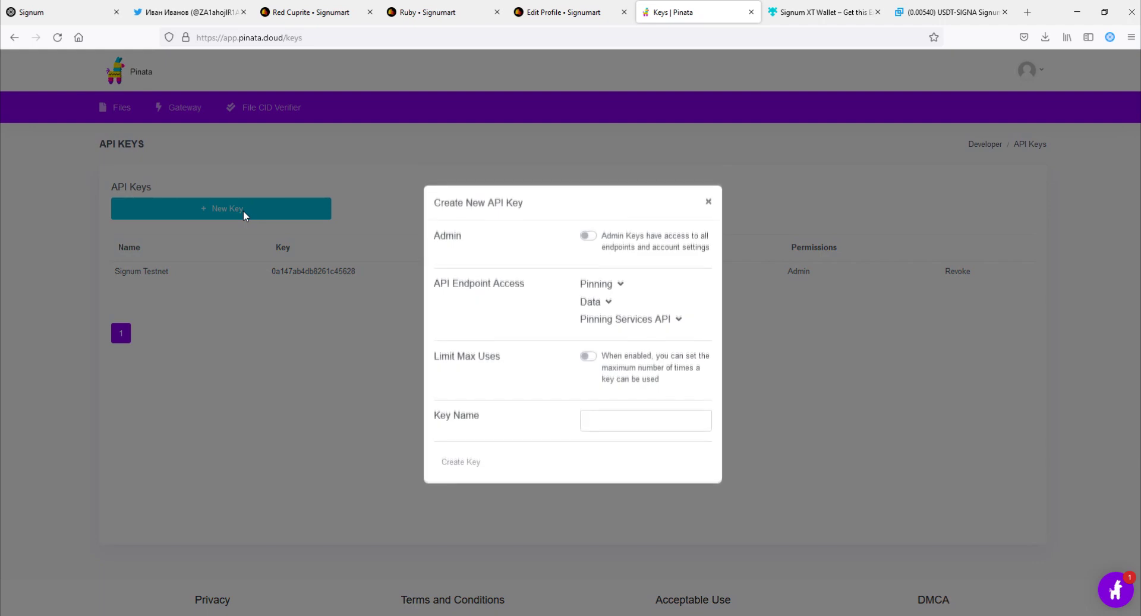
{"action": "left_click", "coordinate": [588, 236]}
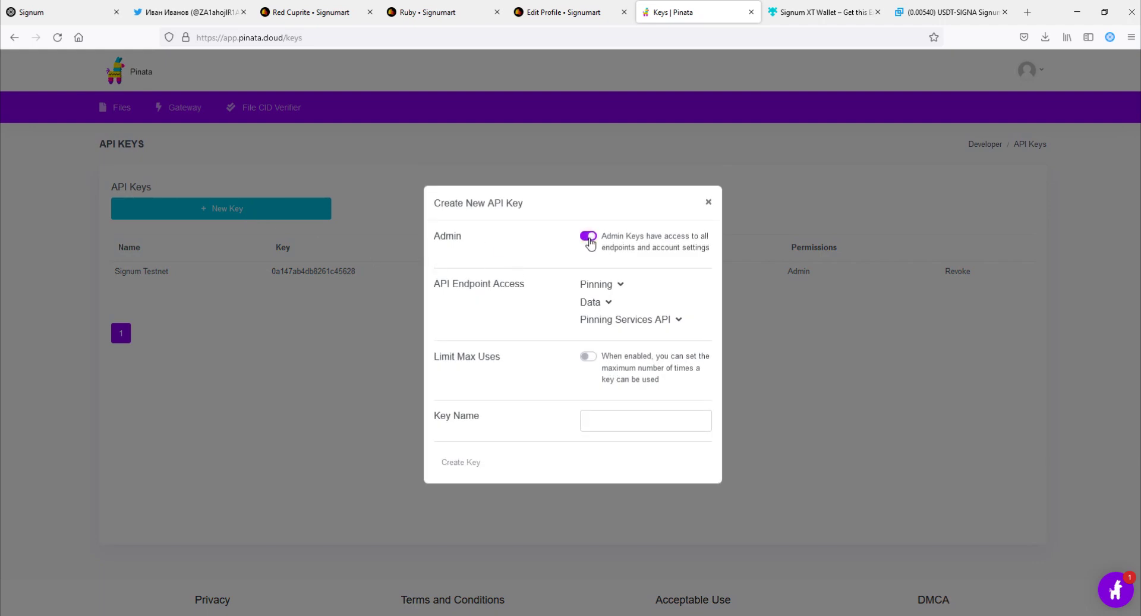
{"action": "left_click", "coordinate": [598, 420]}
{"action": "type", "text": "Signum"}
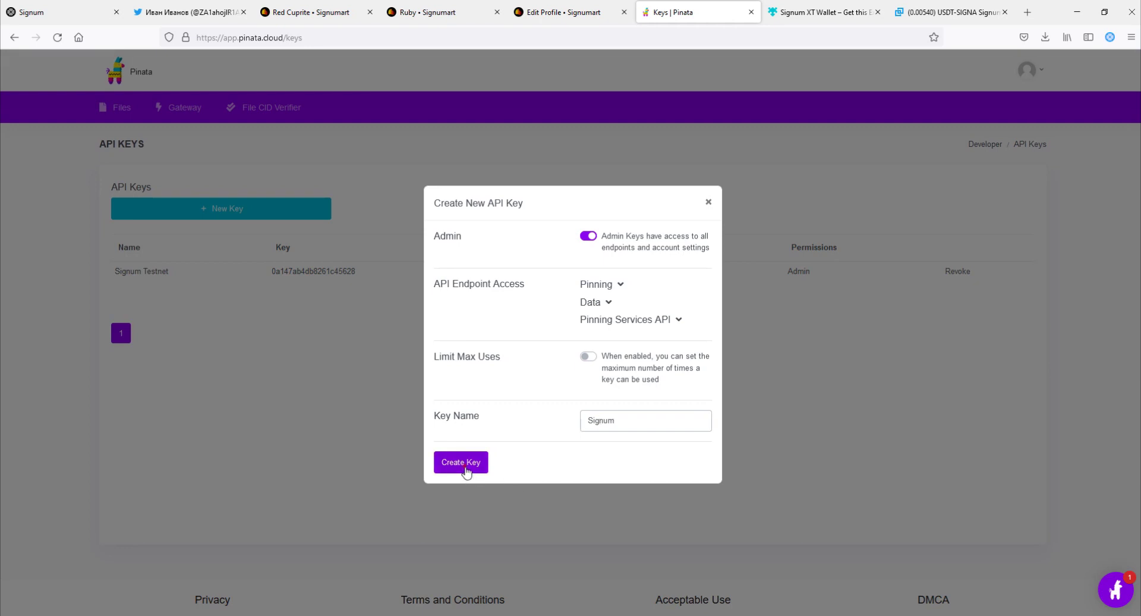
{"action": "left_click", "coordinate": [463, 464]}
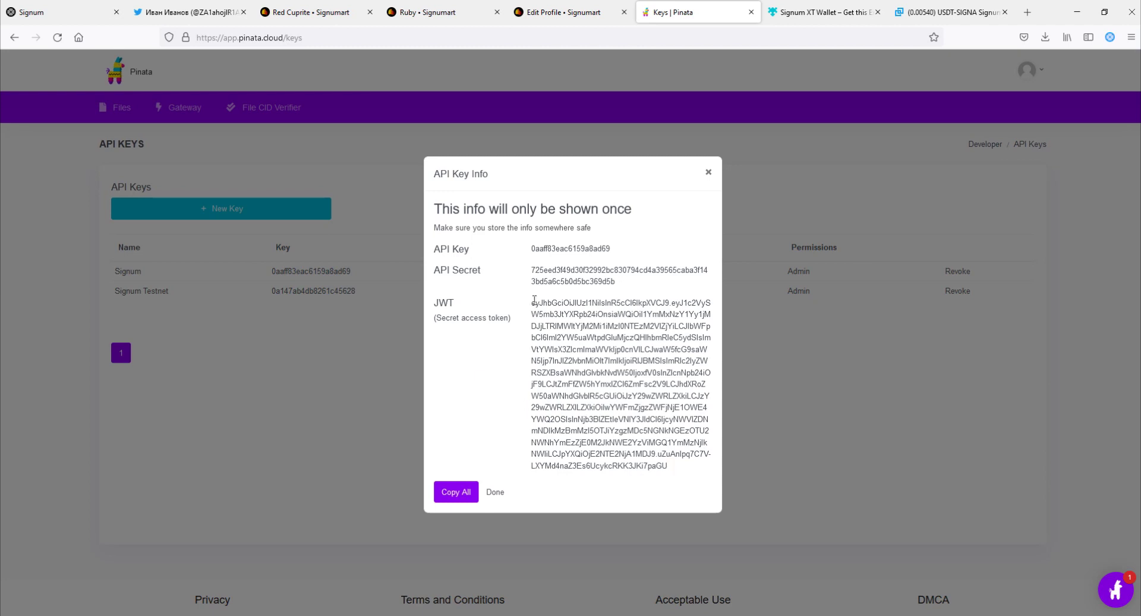
Copy the JWT secret access token into the SignumArt profile form, accept the Terms of Service, save and continue to Profile Settings.
{"action": "left_click_drag", "start_coordinate": [530, 301], "coordinate": [670, 475]}
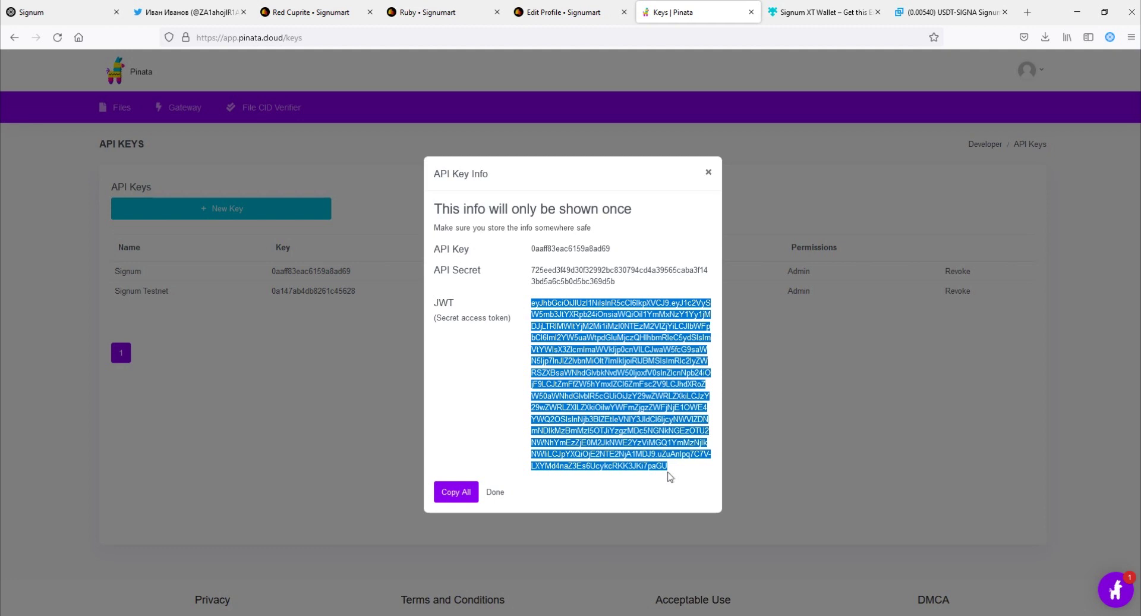
{"action": "key", "text": "ctrl+c"}
{"action": "left_click", "coordinate": [565, 12]}
{"action": "left_click", "coordinate": [433, 331]}
{"action": "key", "text": "ctrl+v"}
{"action": "left_click", "coordinate": [353, 468]}
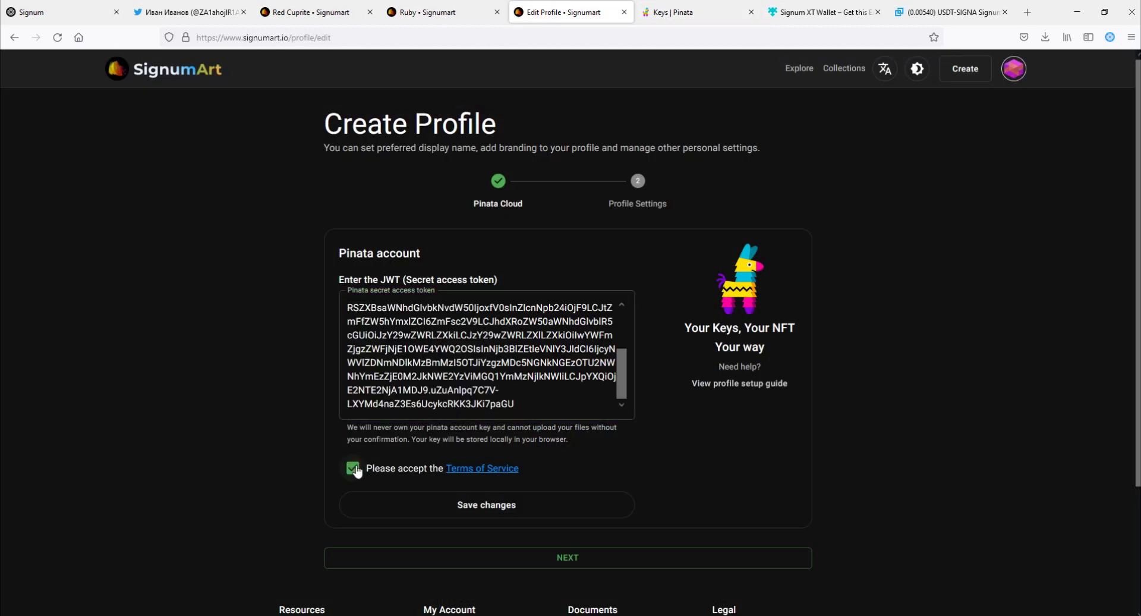
{"action": "left_click", "coordinate": [462, 508]}
{"action": "left_click", "coordinate": [533, 557]}
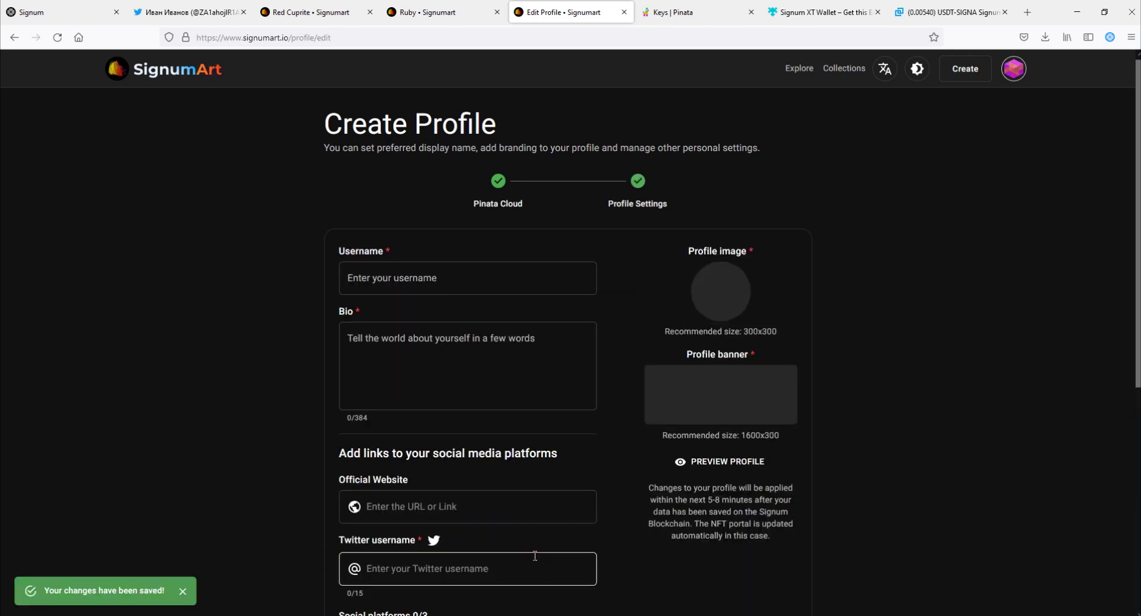
Fill in the username Brainy Investment, the bio "Signum to the world!" and the account's Twitter username.
{"action": "left_click", "coordinate": [379, 284]}
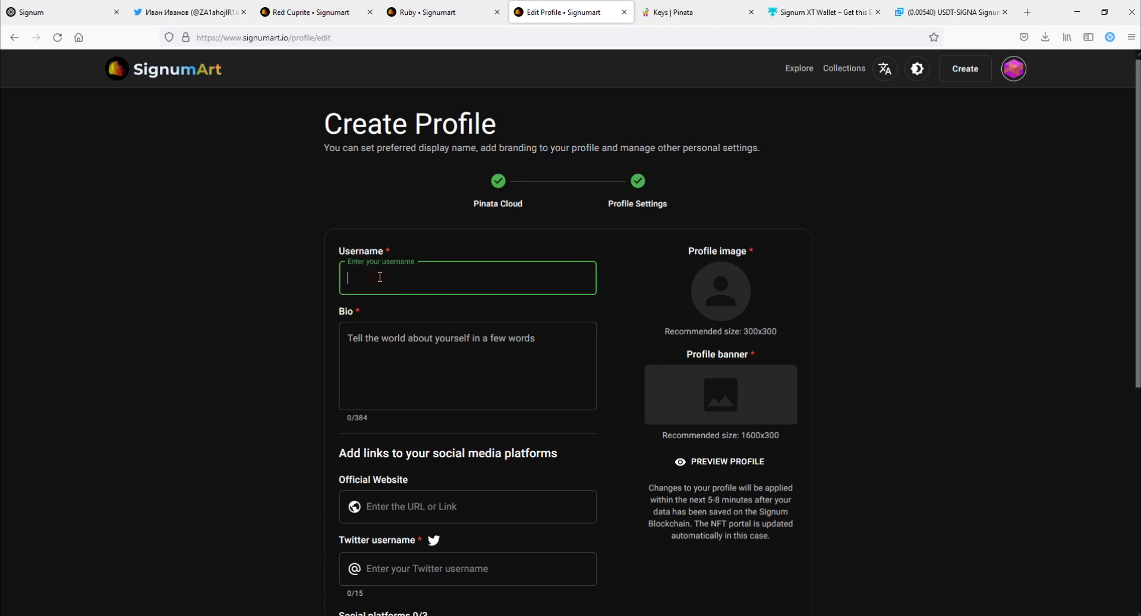
{"action": "key", "text": "ctrl+v"}
{"action": "left_click", "coordinate": [394, 344]}
{"action": "type", "text": "Signum to the world!"}
{"action": "scroll", "coordinate": [394, 449], "scroll_direction": "down", "scroll_amount": 2}
{"action": "left_click", "coordinate": [394, 450]}
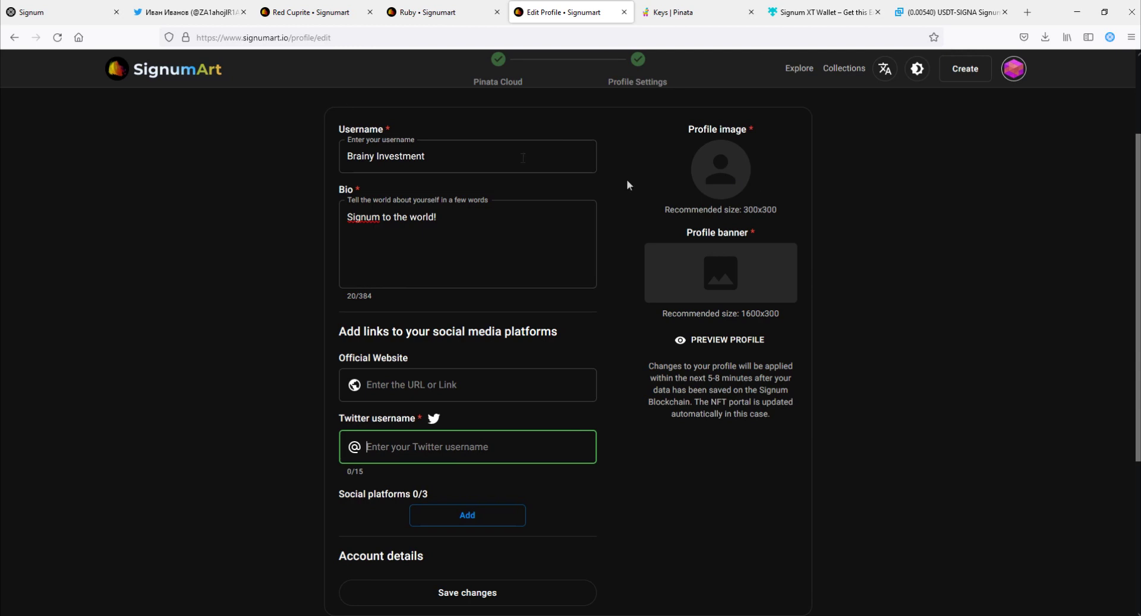
{"action": "key", "text": "ctrl+v"}
{"action": "left_click", "coordinate": [417, 390]}
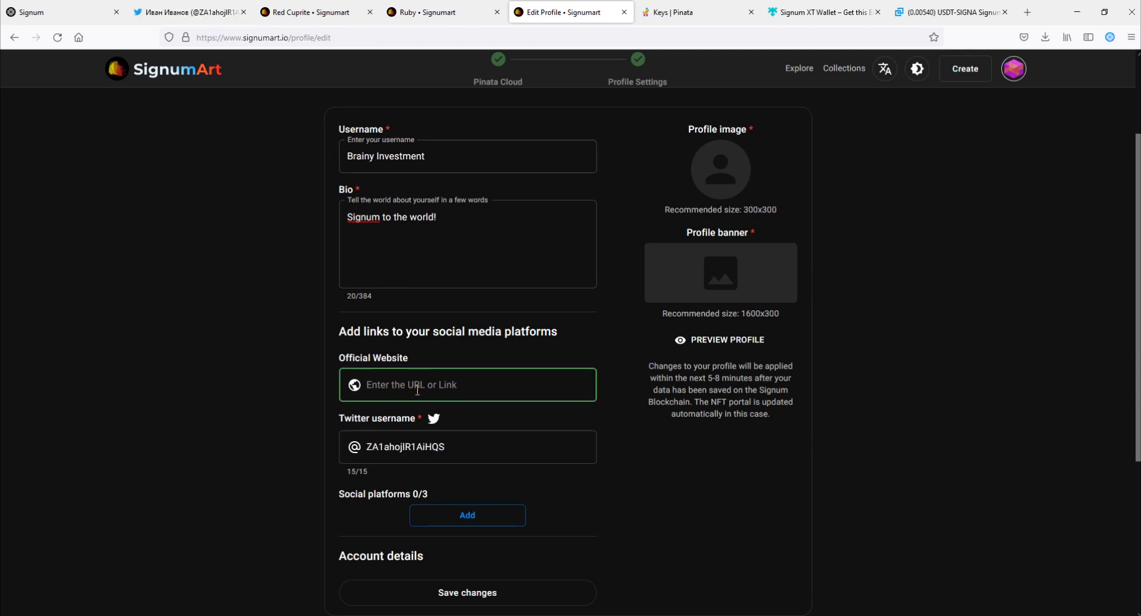
{"action": "left_click", "coordinate": [453, 515]}
{"action": "scroll", "coordinate": [433, 387], "scroll_direction": "down", "scroll_amount": 2}
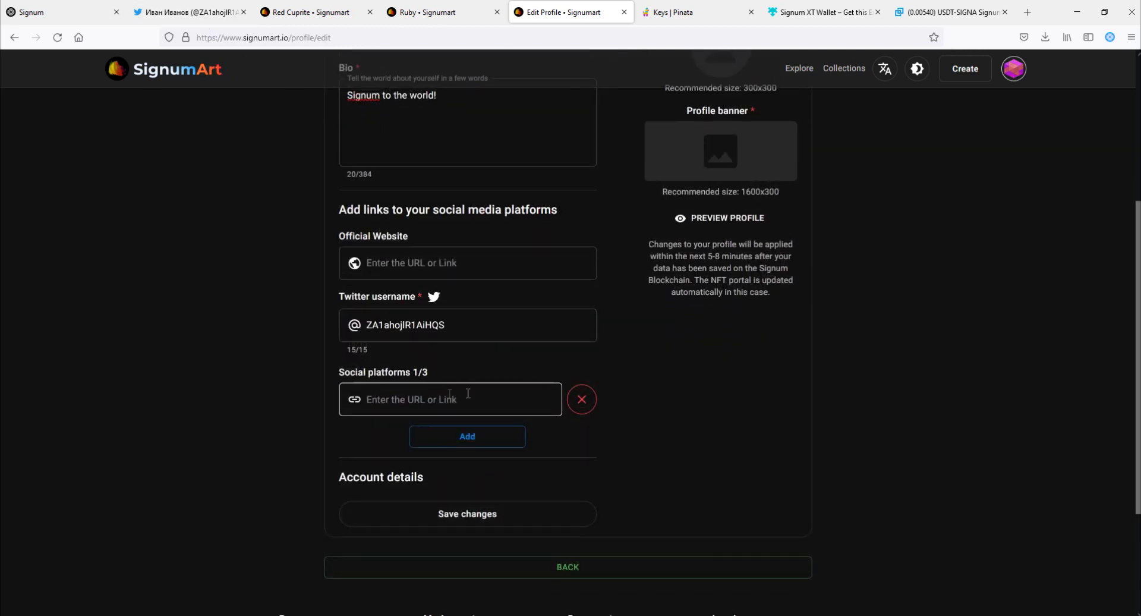
{"action": "left_click", "coordinate": [582, 399]}
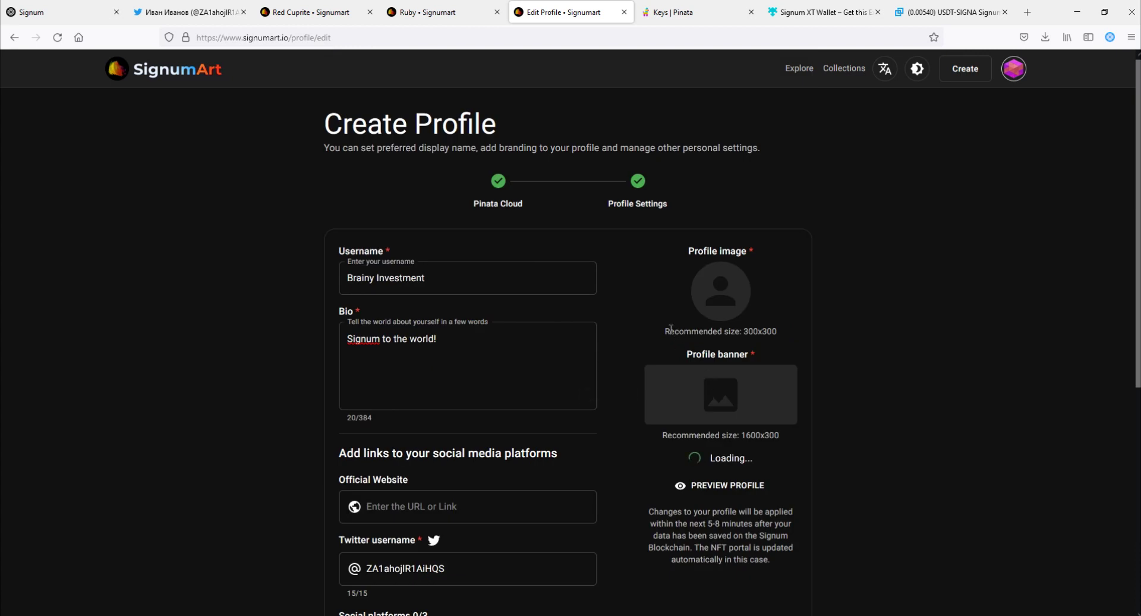
Upload the round blue Signum logo as the profile image and the blue Signum picture as the profile banner.
{"action": "left_click_drag", "start_coordinate": [685, 354], "coordinate": [749, 356]}
{"action": "left_click", "coordinate": [743, 355]}
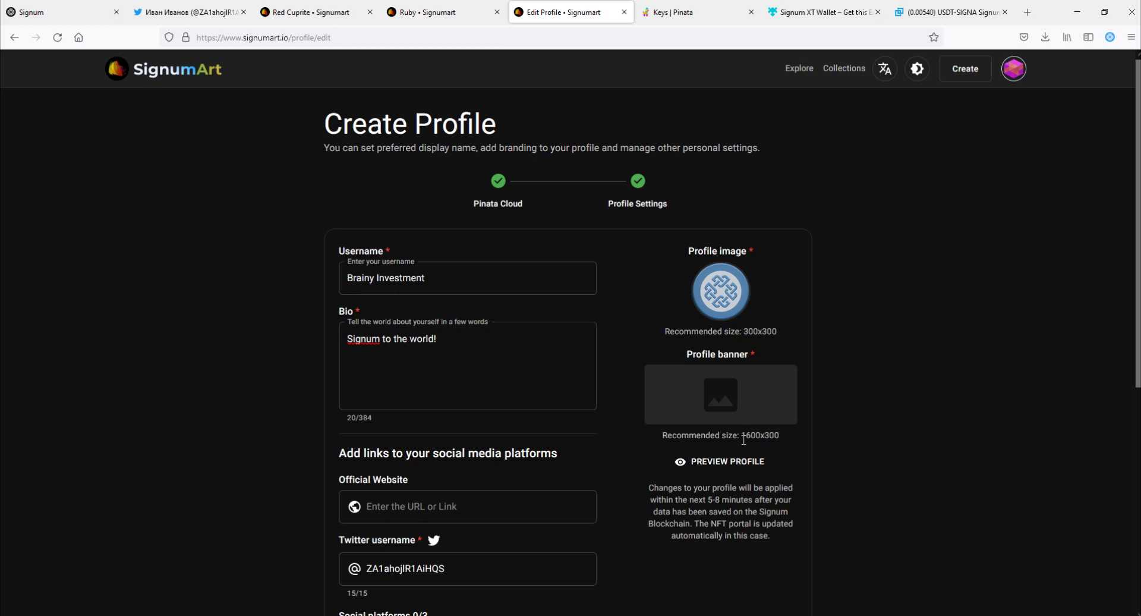
{"action": "left_click_drag", "start_coordinate": [743, 437], "coordinate": [766, 435]}
{"action": "left_click", "coordinate": [719, 397]}
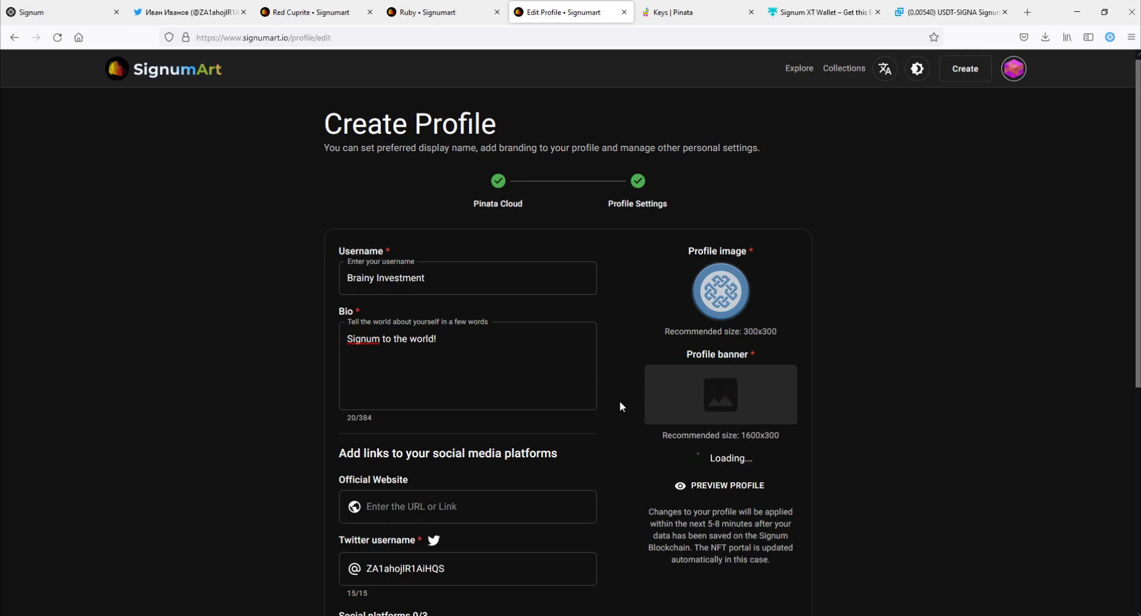
Save the profile changes, sign the account info update in the wallet and dismiss the confirmation.
{"action": "scroll", "coordinate": [619, 401], "scroll_direction": "down", "scroll_amount": 4}
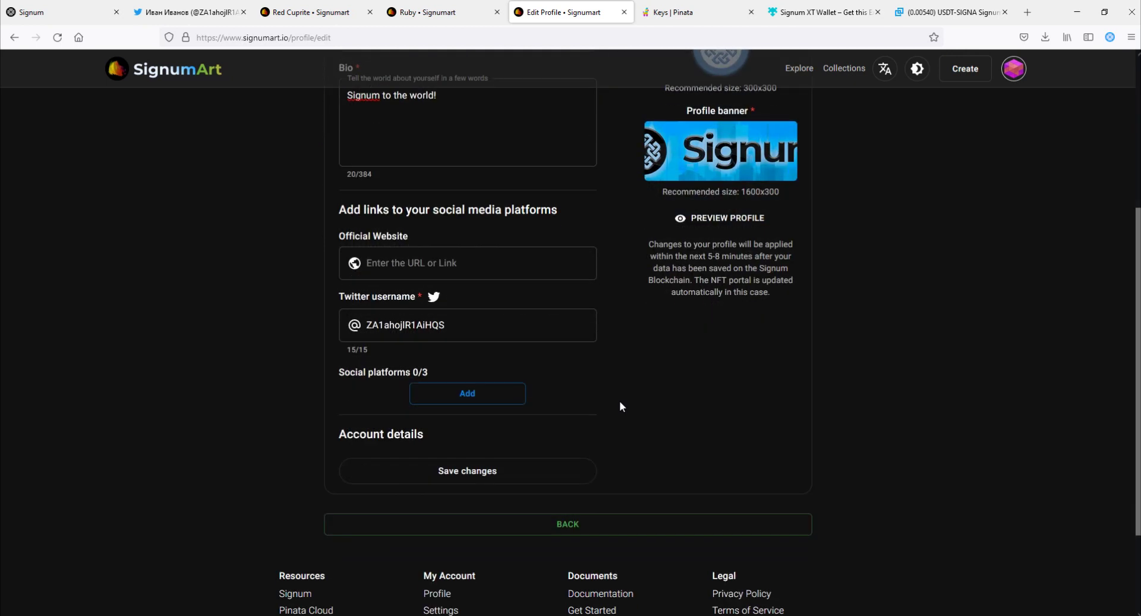
{"action": "left_click", "coordinate": [516, 476]}
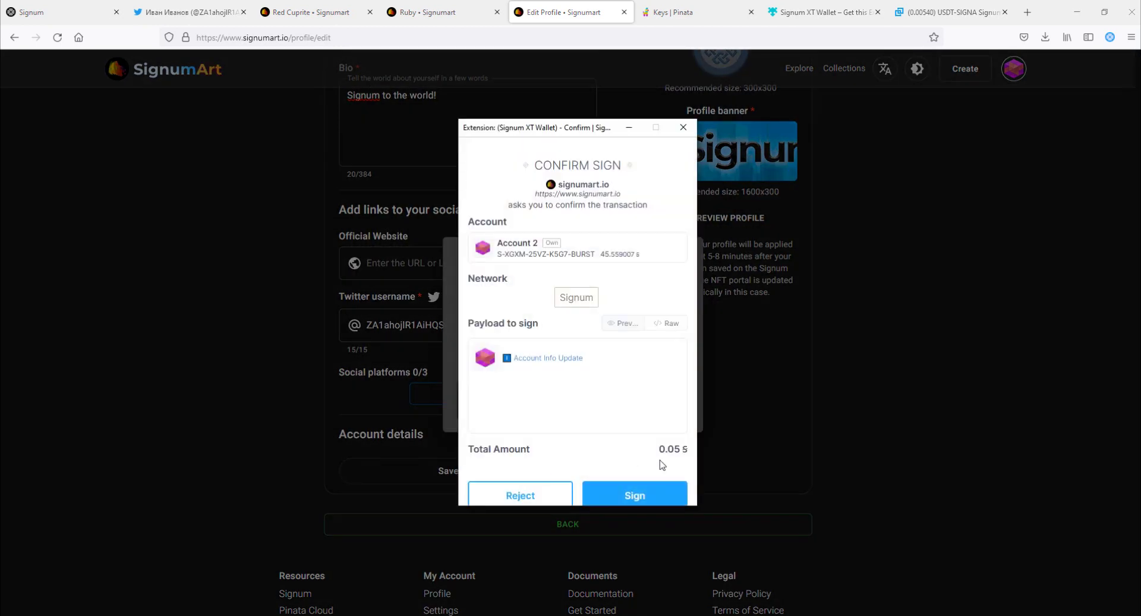
{"action": "left_click", "coordinate": [650, 495]}
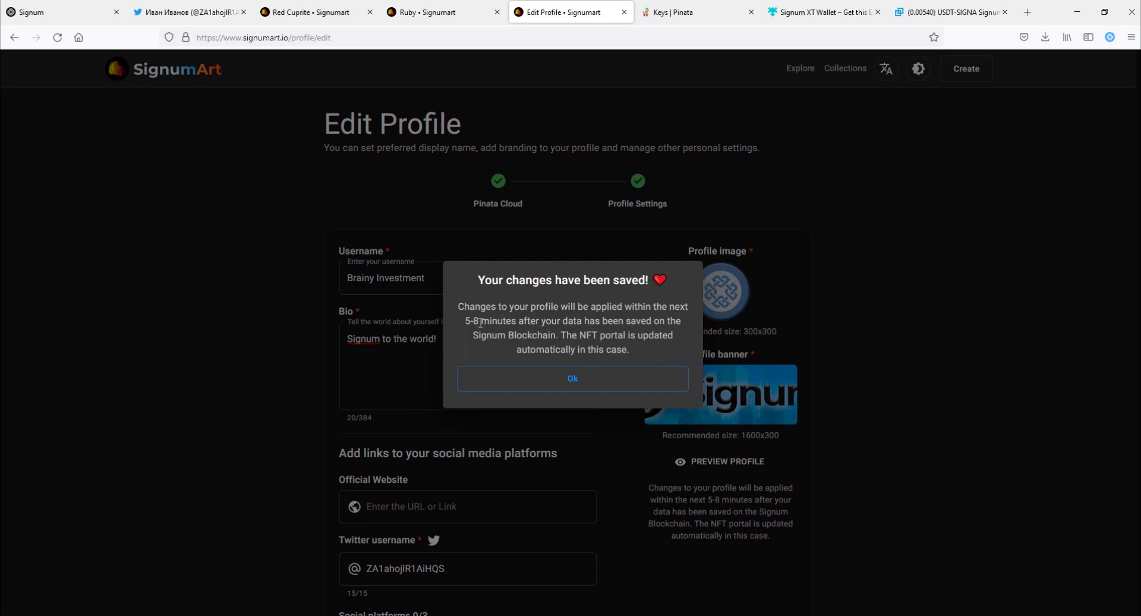
{"action": "left_click_drag", "start_coordinate": [468, 321], "coordinate": [619, 322]}
{"action": "left_click", "coordinate": [629, 322]}
{"action": "left_click", "coordinate": [591, 383]}
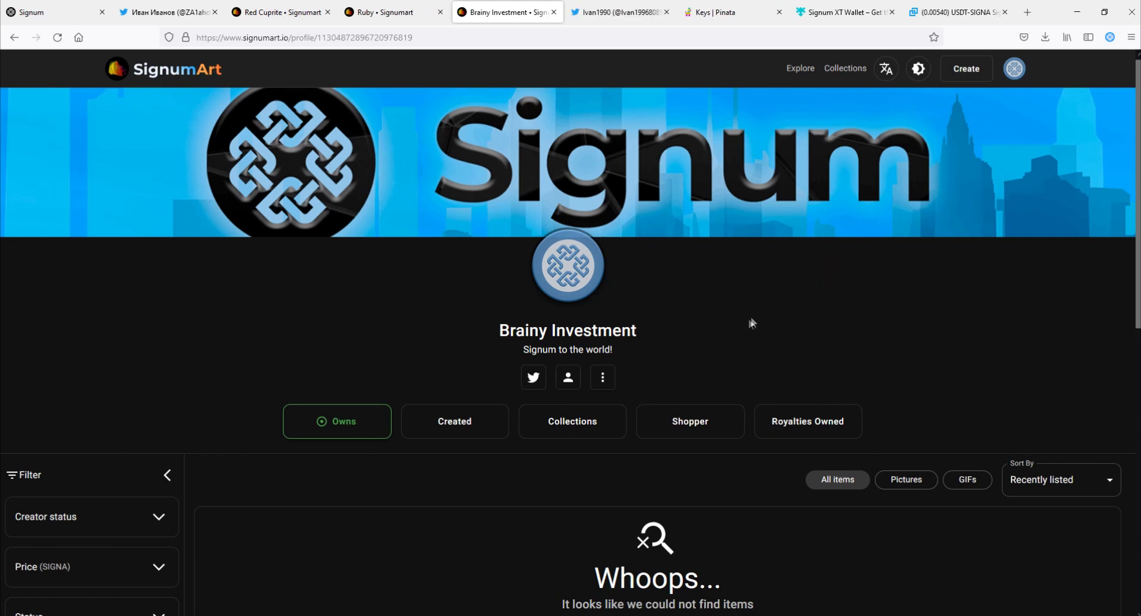
Verify the profile by sending the prepared tweet on Twitter, and return to the SignumArt profile.
{"action": "left_click", "coordinate": [1015, 68]}
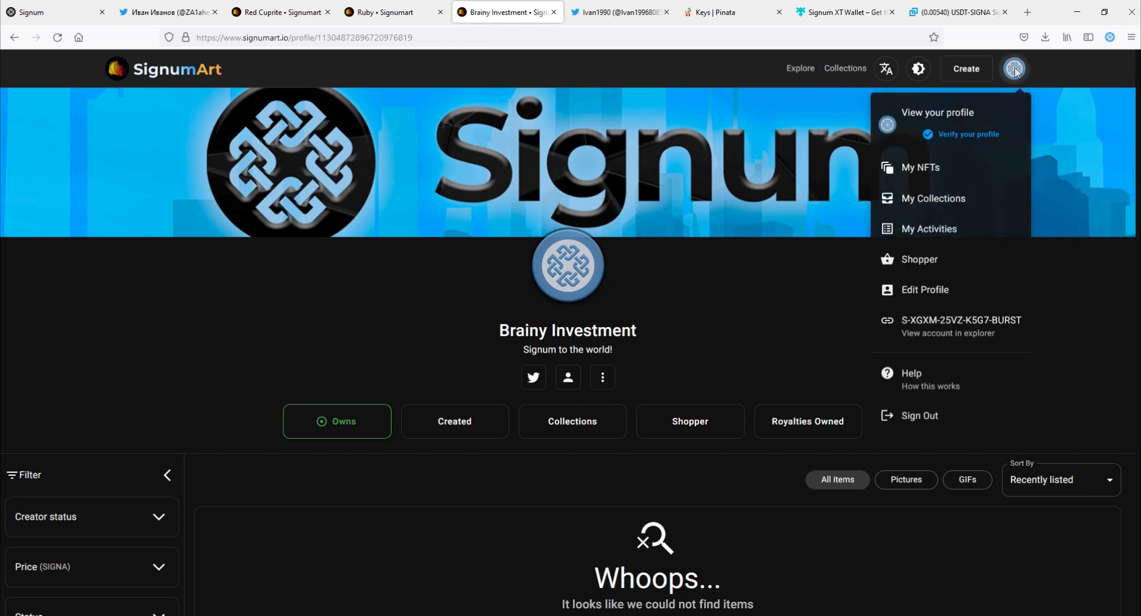
{"action": "left_click", "coordinate": [975, 134]}
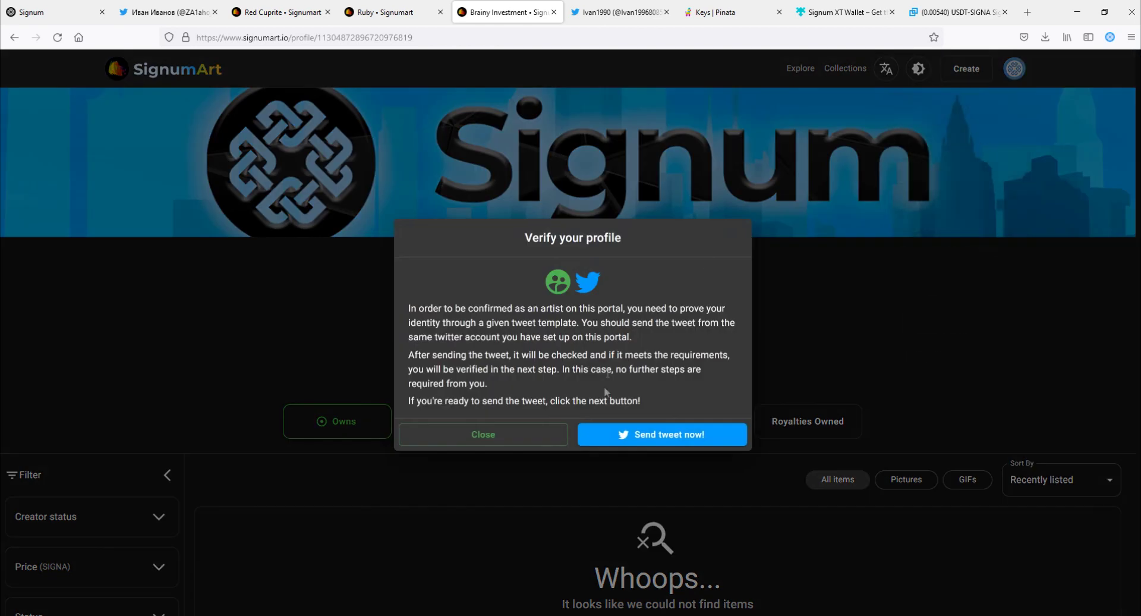
{"action": "left_click", "coordinate": [633, 436]}
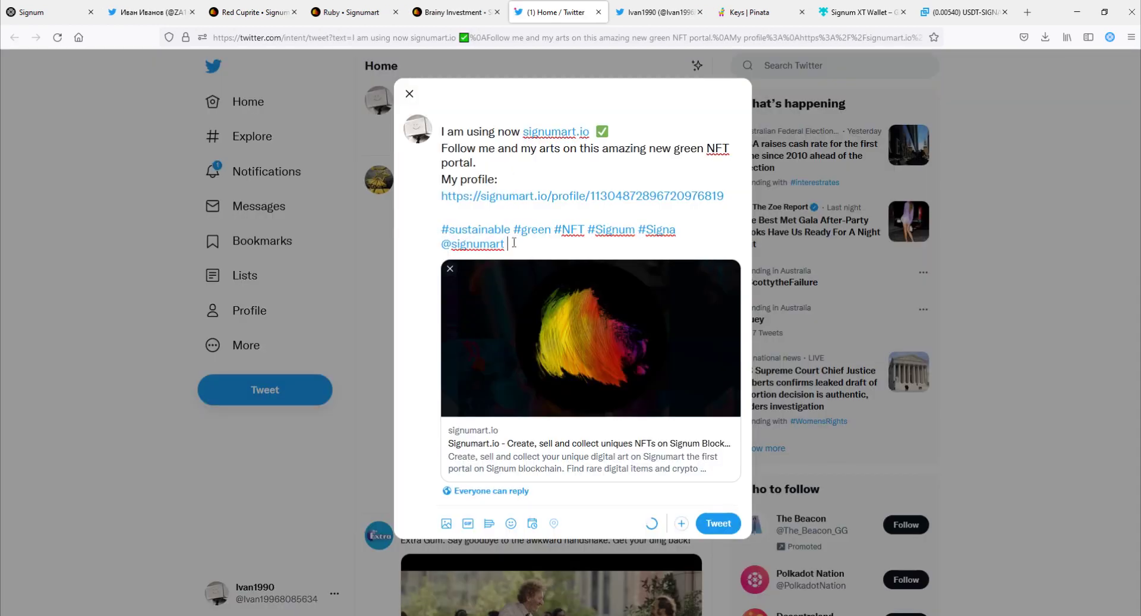
{"action": "left_click", "coordinate": [720, 524]}
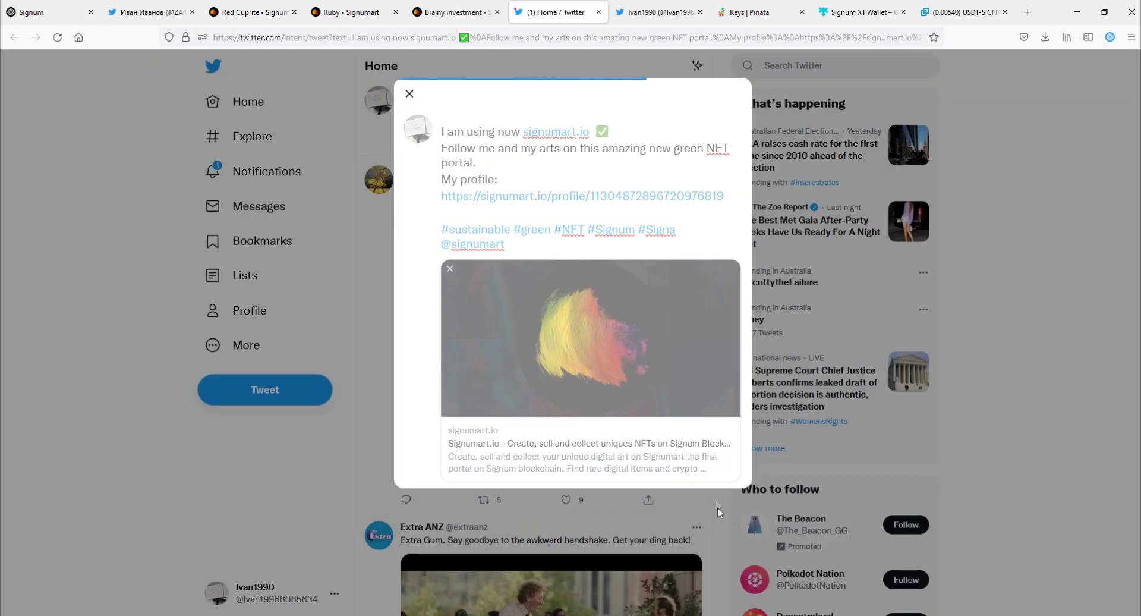
{"action": "key", "text": "ctrl+Page_Up"}
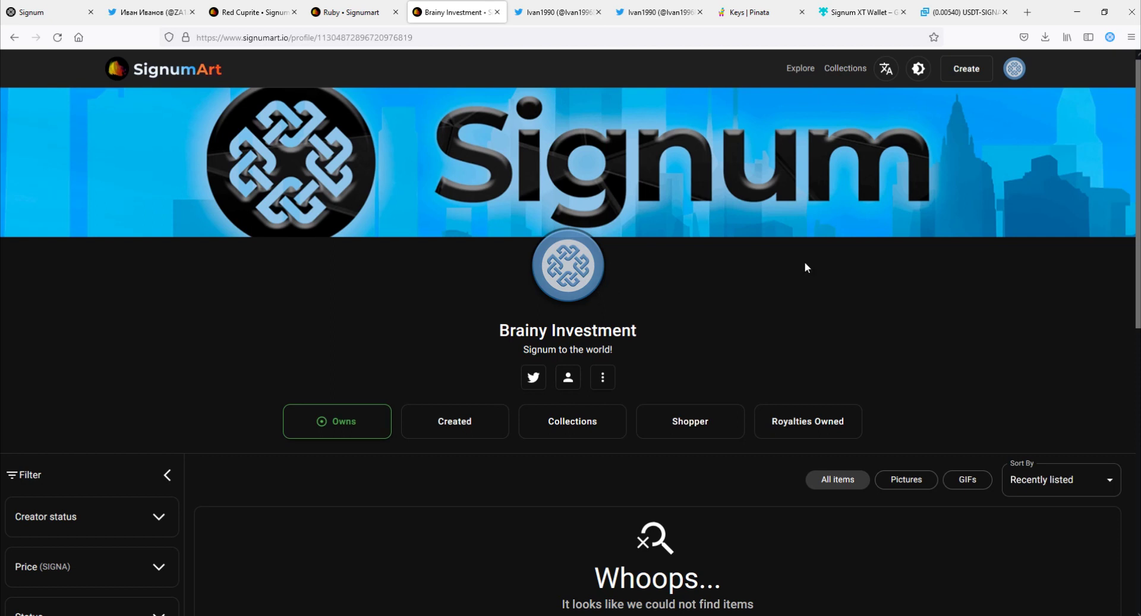
Start a new collection named Signa Love with the description "When the power of love overcomes the love of power, the world will know peace.".
{"action": "left_click", "coordinate": [1015, 68]}
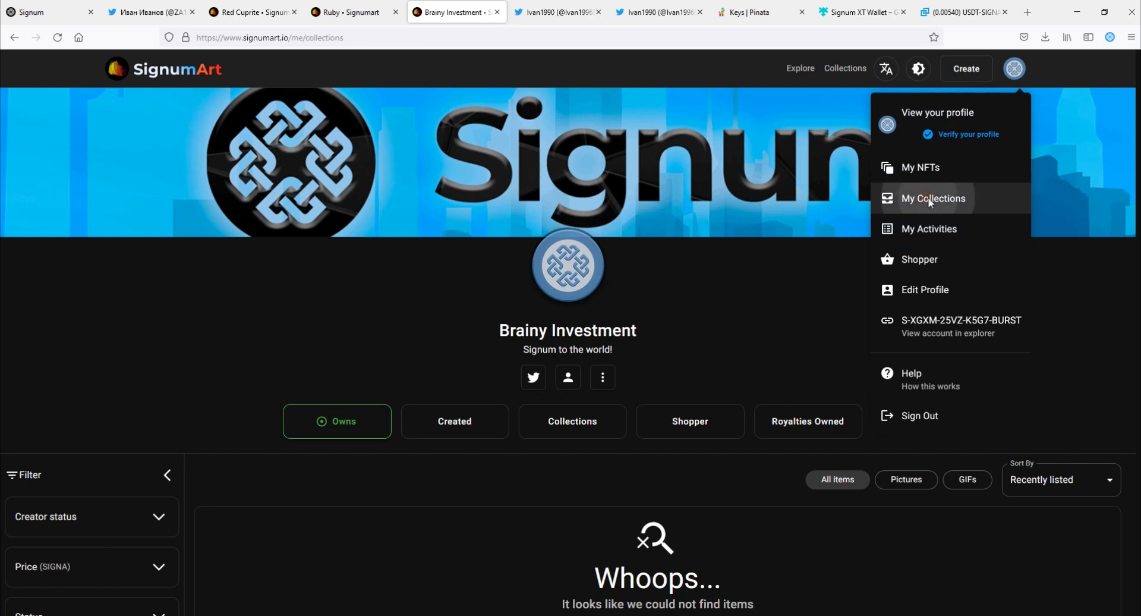
{"action": "left_click", "coordinate": [928, 198]}
{"action": "left_click", "coordinate": [618, 186]}
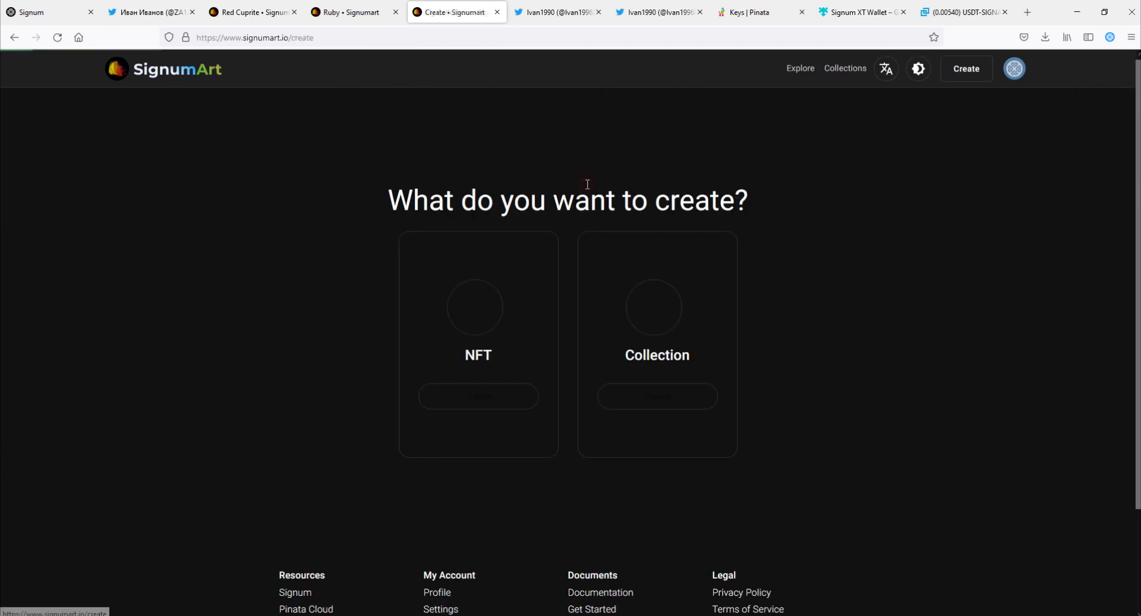
{"action": "left_click", "coordinate": [657, 397]}
{"action": "type", "text": "Signa Love"}
{"action": "left_click", "coordinate": [524, 334]}
{"action": "type", "text": "When the power of love overcomes the love of power, the world will know peace."}
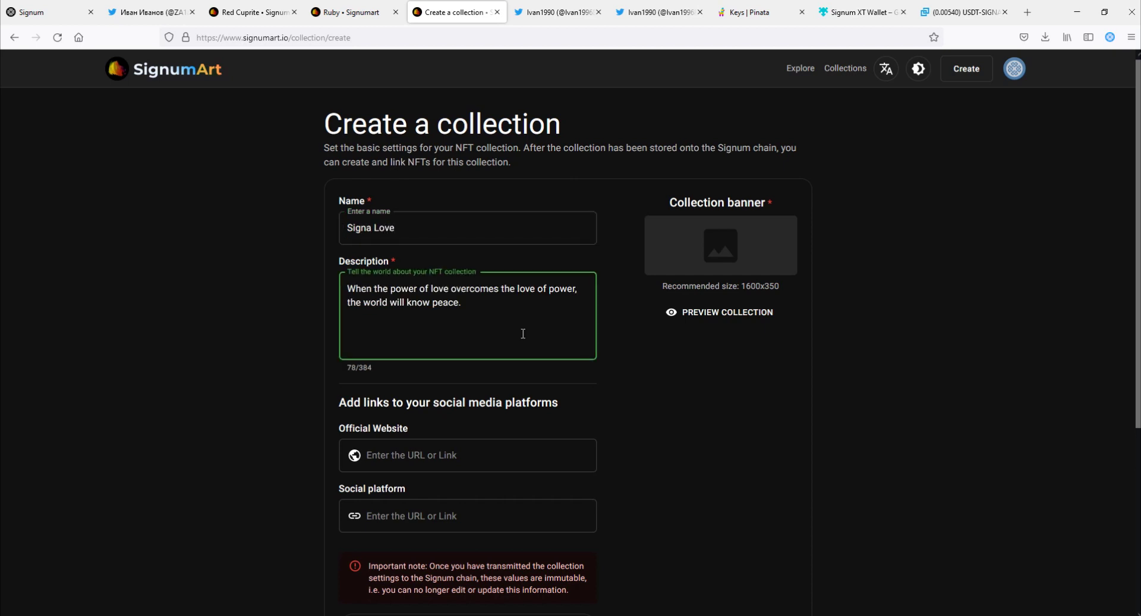
Upload the red and blue abstract painting as the collection banner.
{"action": "left_click", "coordinate": [617, 262]}
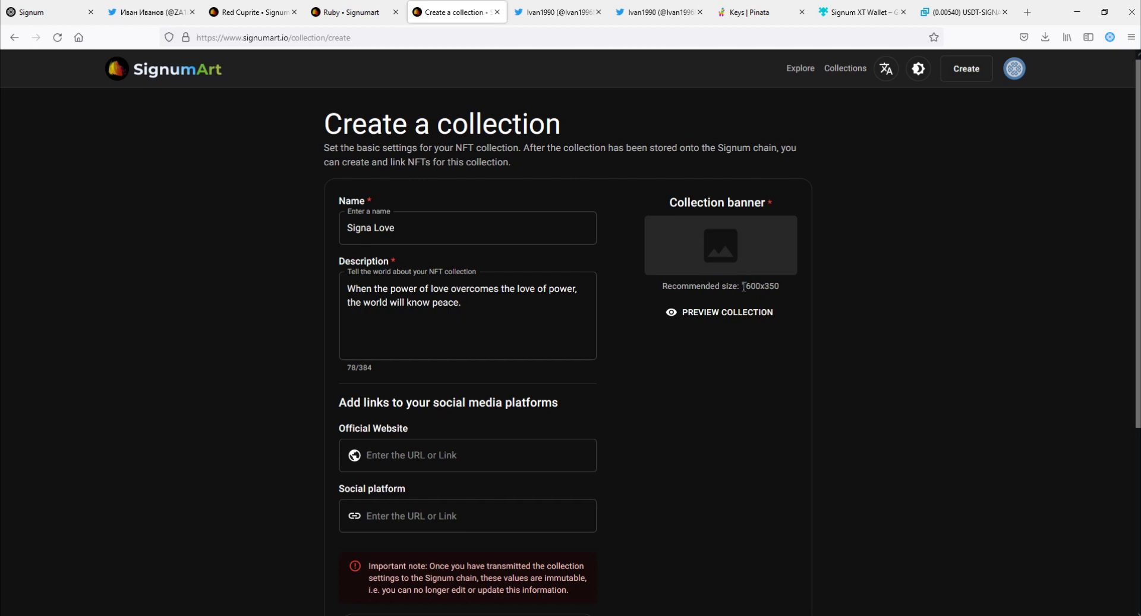
{"action": "left_click_drag", "start_coordinate": [741, 288], "coordinate": [766, 287]}
{"action": "left_click", "coordinate": [733, 257]}
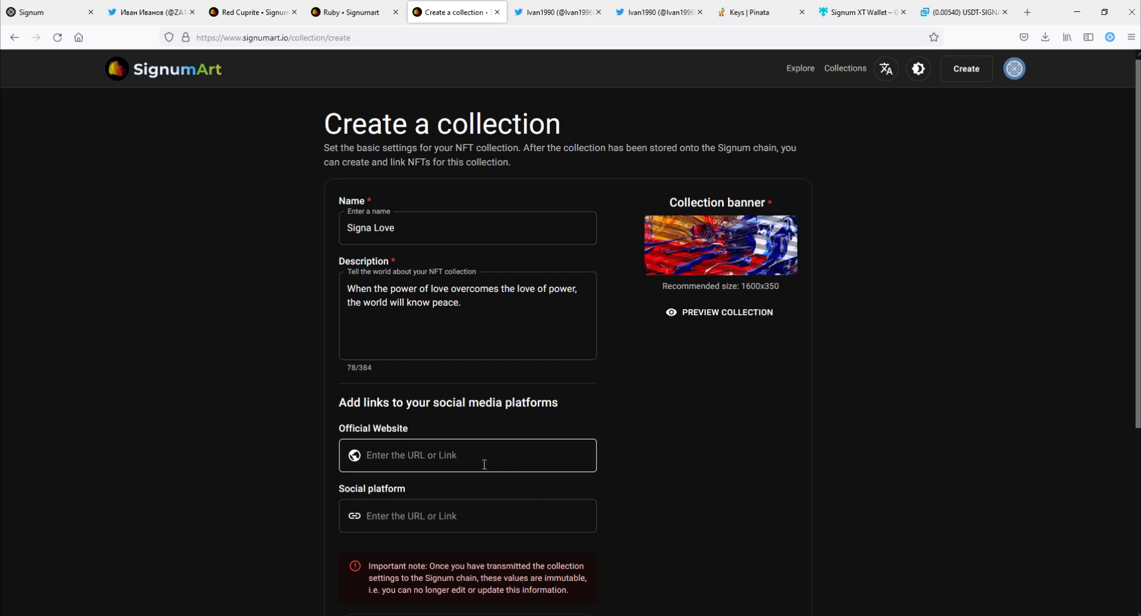
Submit the Signa Love collection for creation and sign its transaction in the wallet.
{"action": "scroll", "coordinate": [485, 464], "scroll_direction": "down", "scroll_amount": 4}
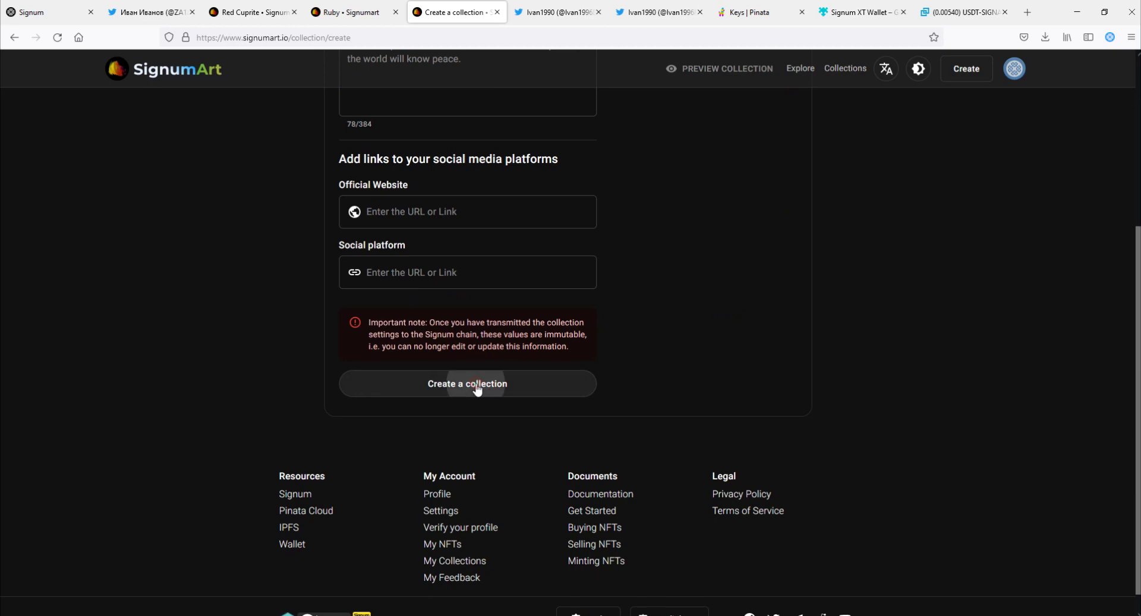
{"action": "left_click", "coordinate": [477, 386]}
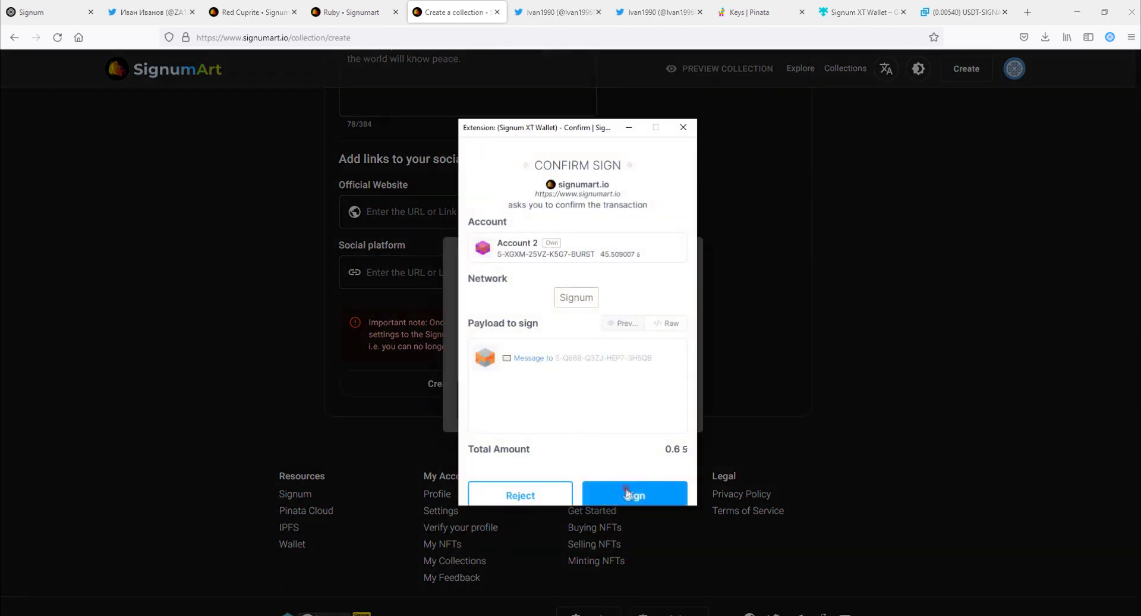
{"action": "left_click", "coordinate": [627, 492]}
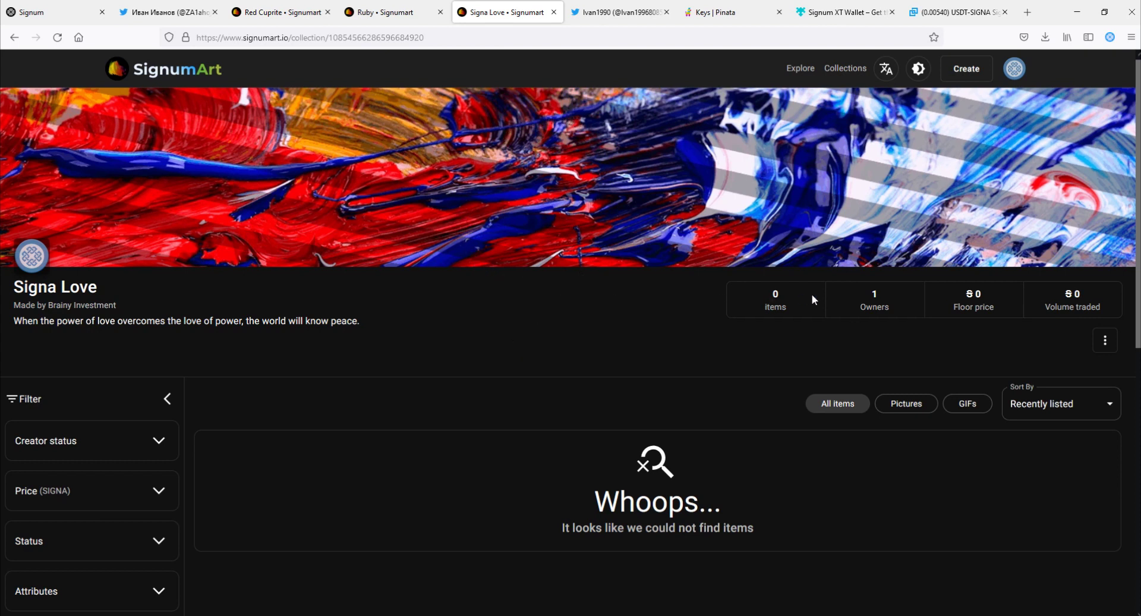
Start a new NFT, upload the red heart logo on green background as its artwork, and continue to the metadata.
{"action": "left_click", "coordinate": [957, 74]}
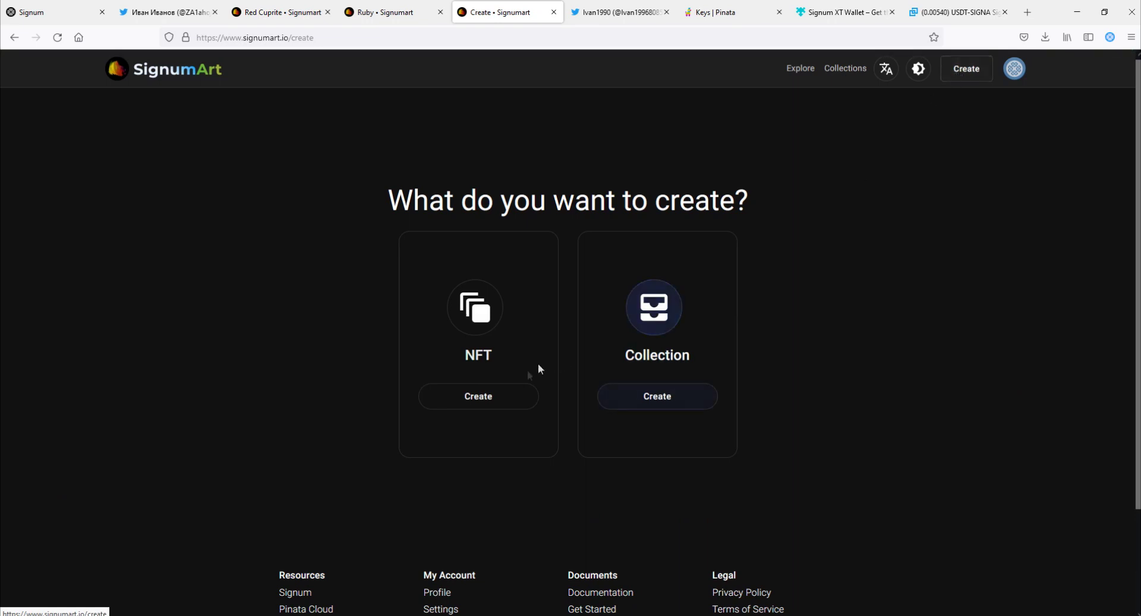
{"action": "left_click", "coordinate": [532, 391]}
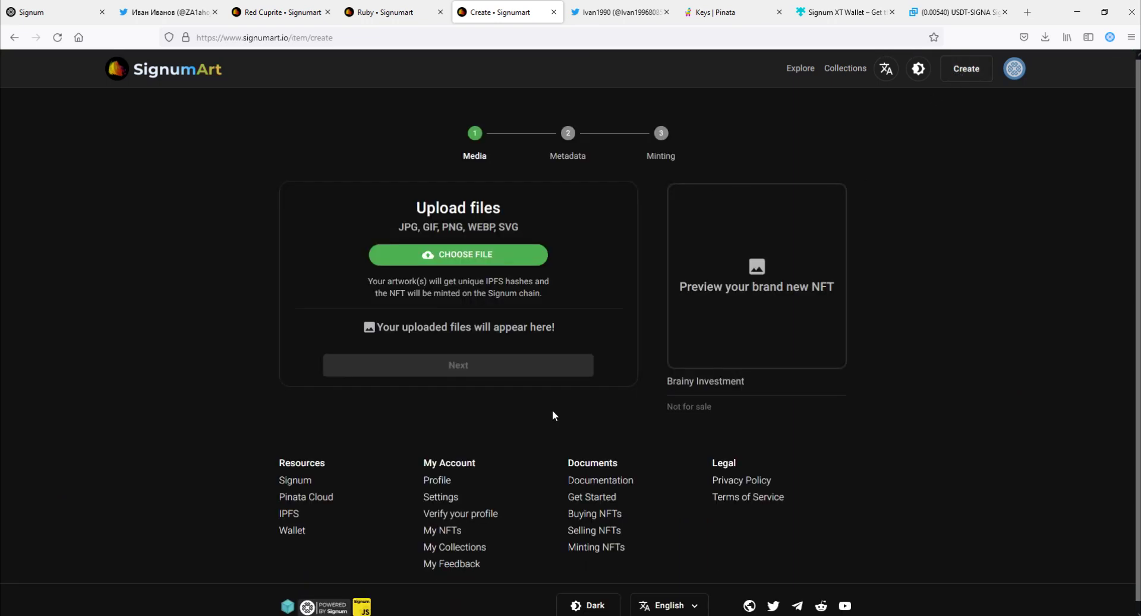
{"action": "left_click", "coordinate": [489, 261]}
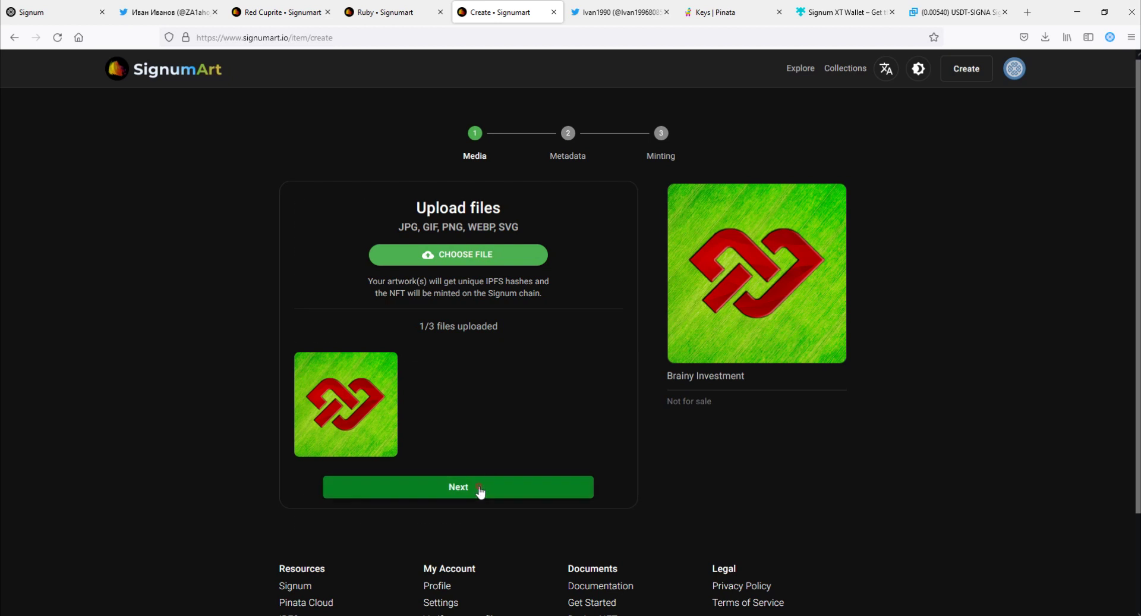
{"action": "left_click", "coordinate": [481, 489]}
Title the NFT "Signa Lover" and describe it as "Make love no war".
{"action": "left_click", "coordinate": [365, 286]}
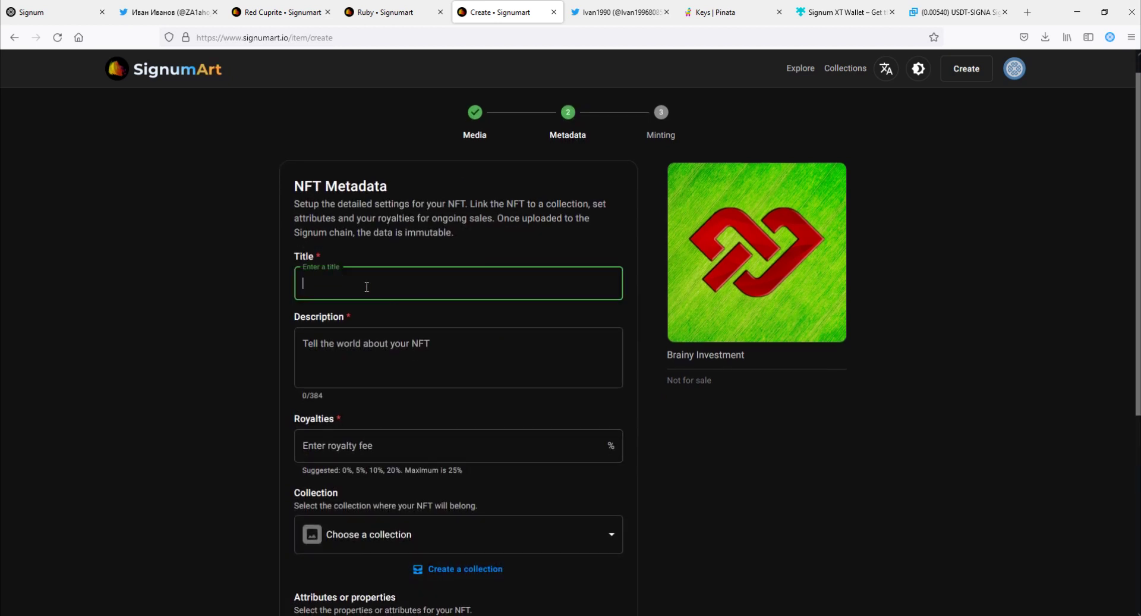
{"action": "type", "text": "Signa Lover"}
{"action": "left_click", "coordinate": [394, 355]}
{"action": "type", "text": "Make love no war"}
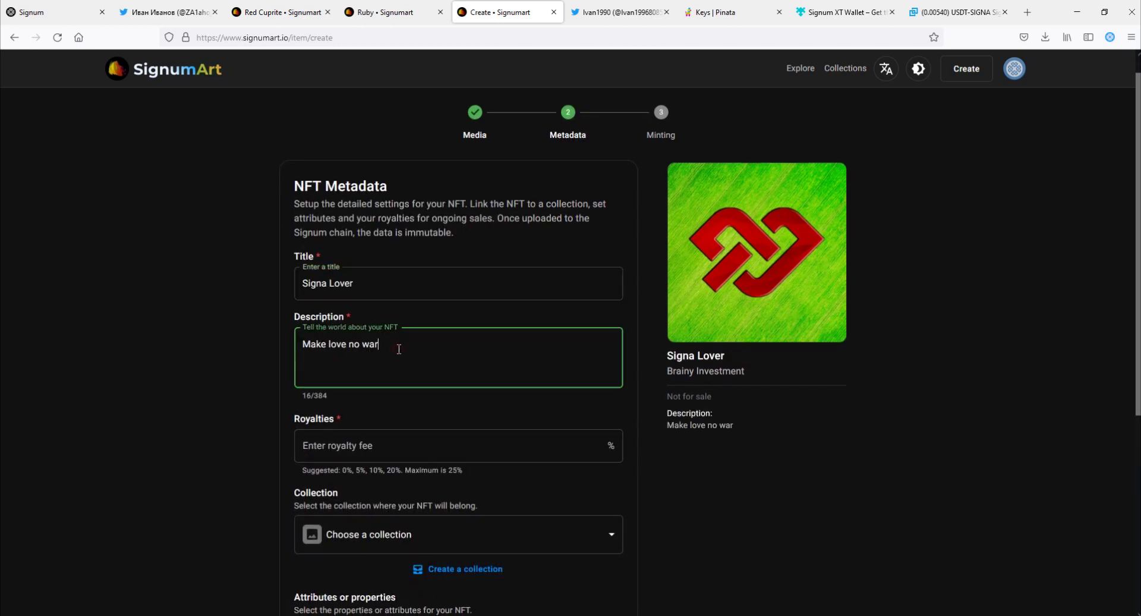
Set the NFT's royalty fee to 5% and assign it to the Signa Love collection.
{"action": "scroll", "coordinate": [399, 349], "scroll_direction": "down", "scroll_amount": 1}
{"action": "left_click", "coordinate": [354, 383]}
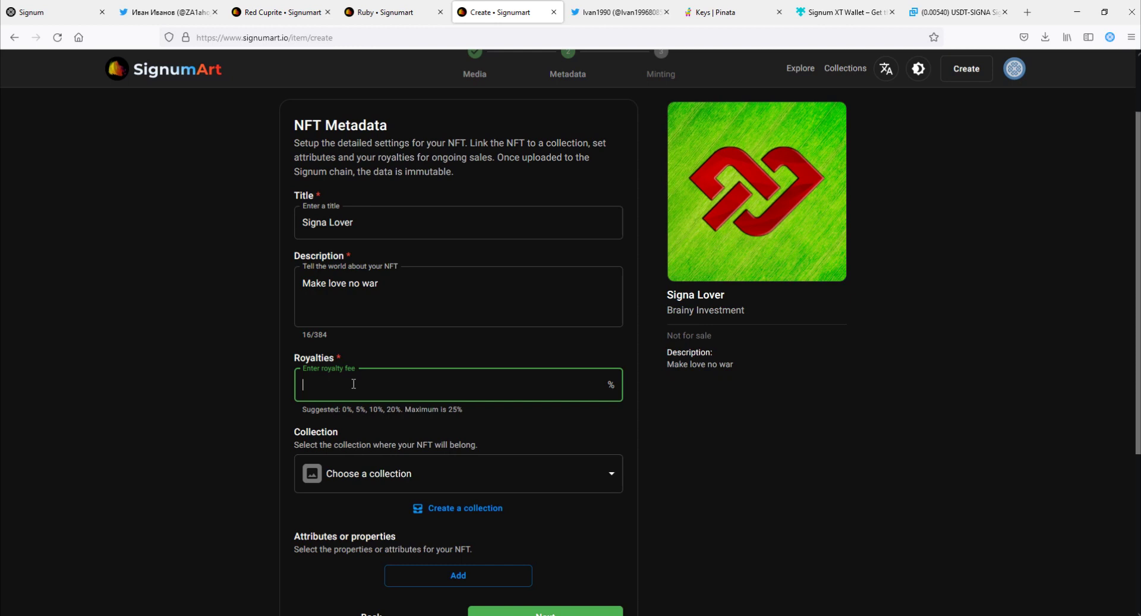
{"action": "type", "text": "5"}
{"action": "left_click_drag", "start_coordinate": [300, 387], "coordinate": [344, 382]}
{"action": "scroll", "coordinate": [369, 333], "scroll_direction": "down", "scroll_amount": 3}
{"action": "left_click", "coordinate": [394, 293]}
{"action": "left_click", "coordinate": [380, 354]}
{"action": "scroll", "coordinate": [385, 374], "scroll_direction": "up", "scroll_amount": 2}
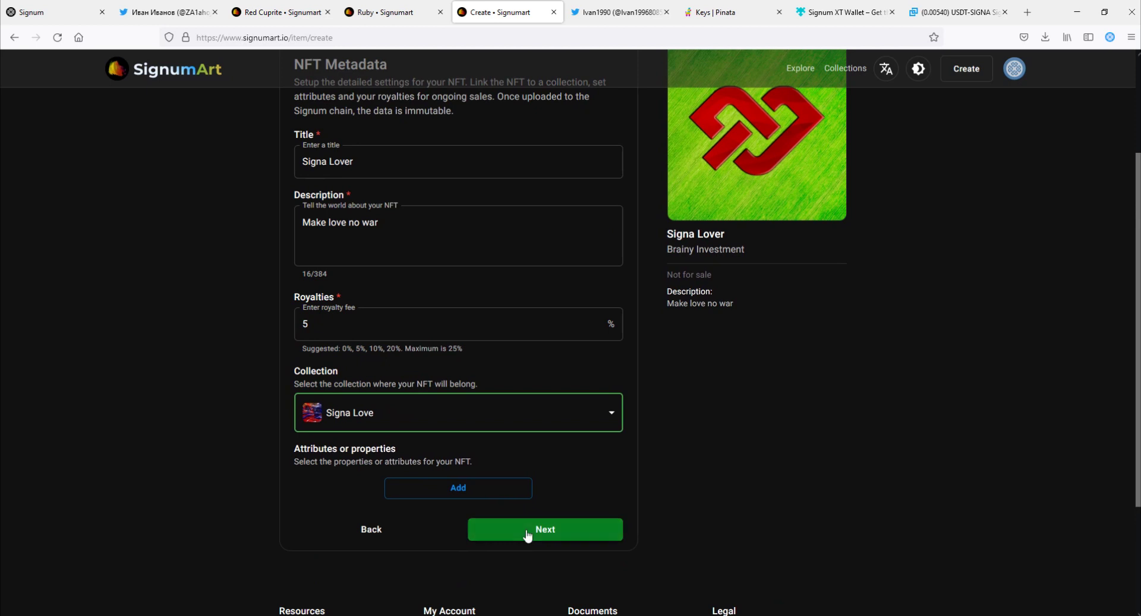
Add the attributes logo: red and background: green to the NFT, and continue to the listing details.
{"action": "left_click", "coordinate": [348, 450]}
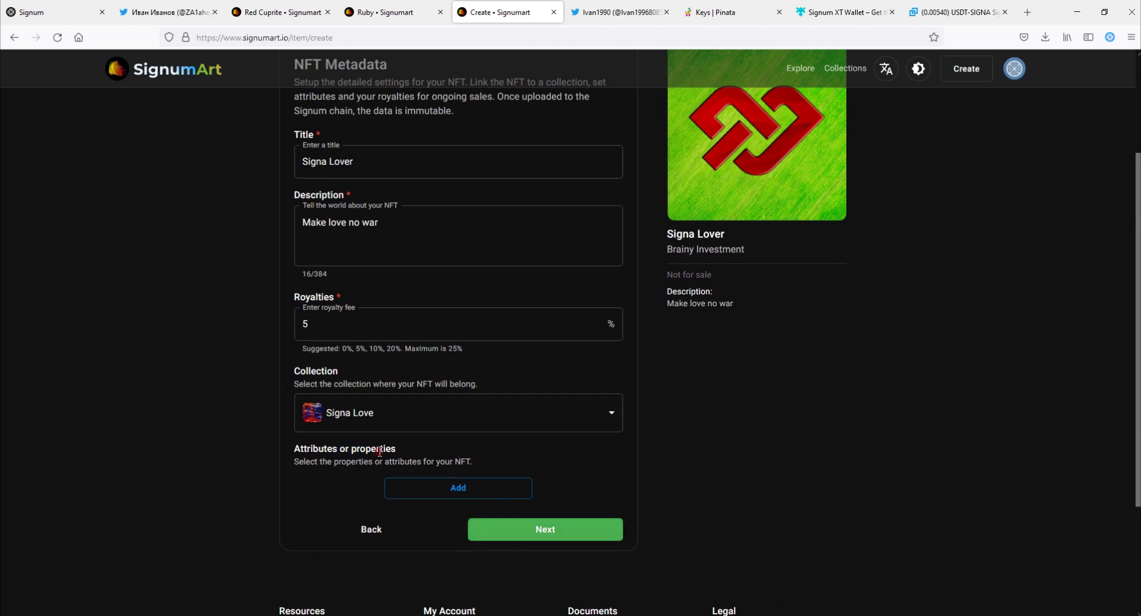
{"action": "left_click", "coordinate": [421, 487]}
{"action": "left_click", "coordinate": [392, 534]}
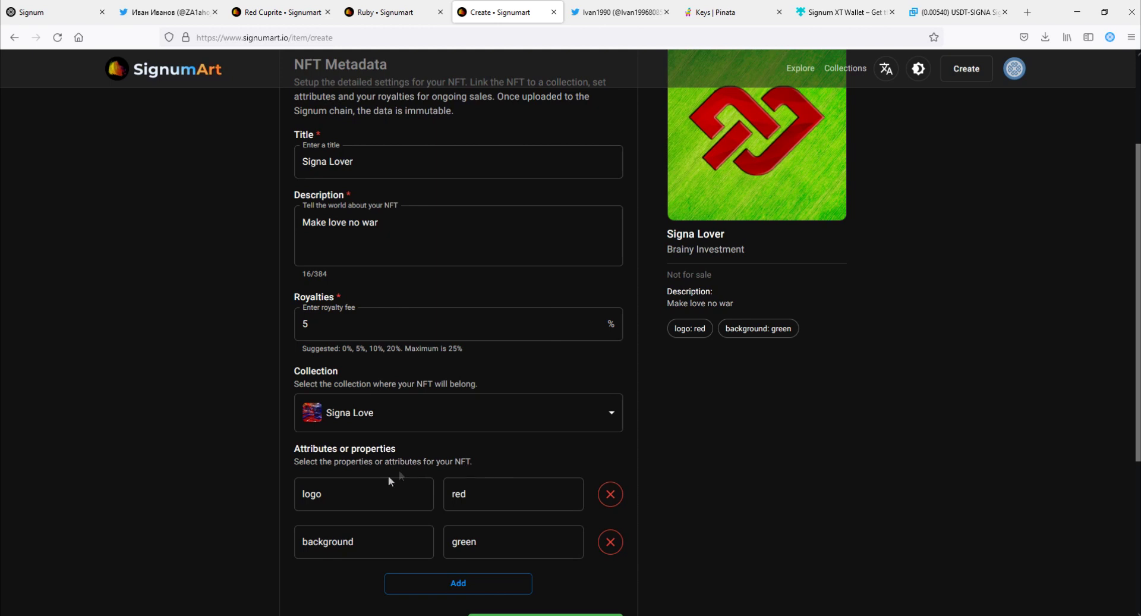
{"action": "scroll", "coordinate": [513, 464], "scroll_direction": "down", "scroll_amount": 3}
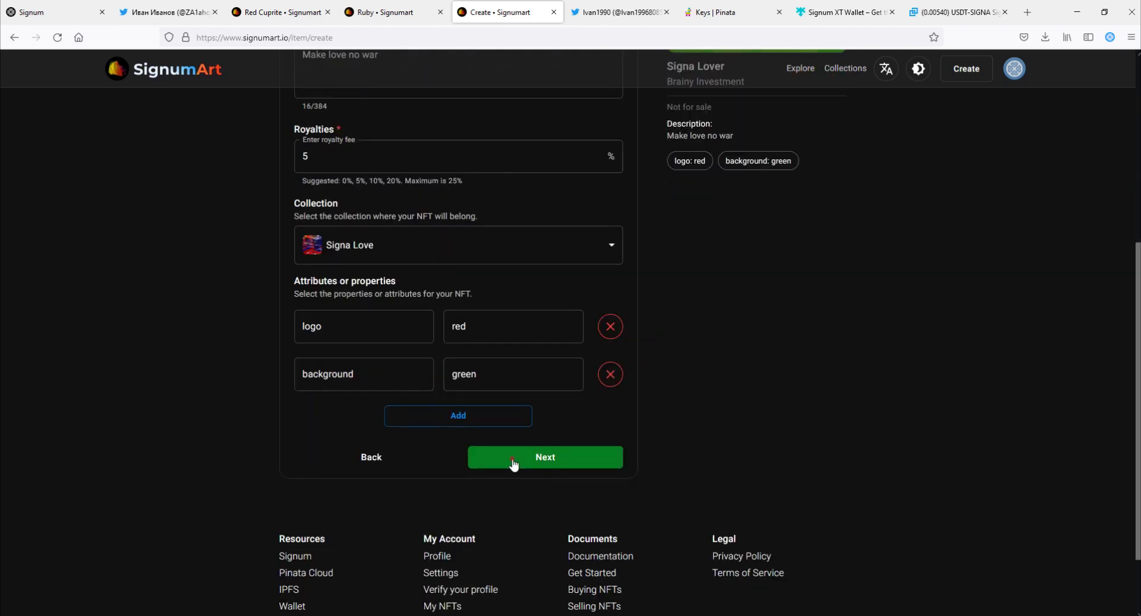
{"action": "left_click", "coordinate": [515, 461]}
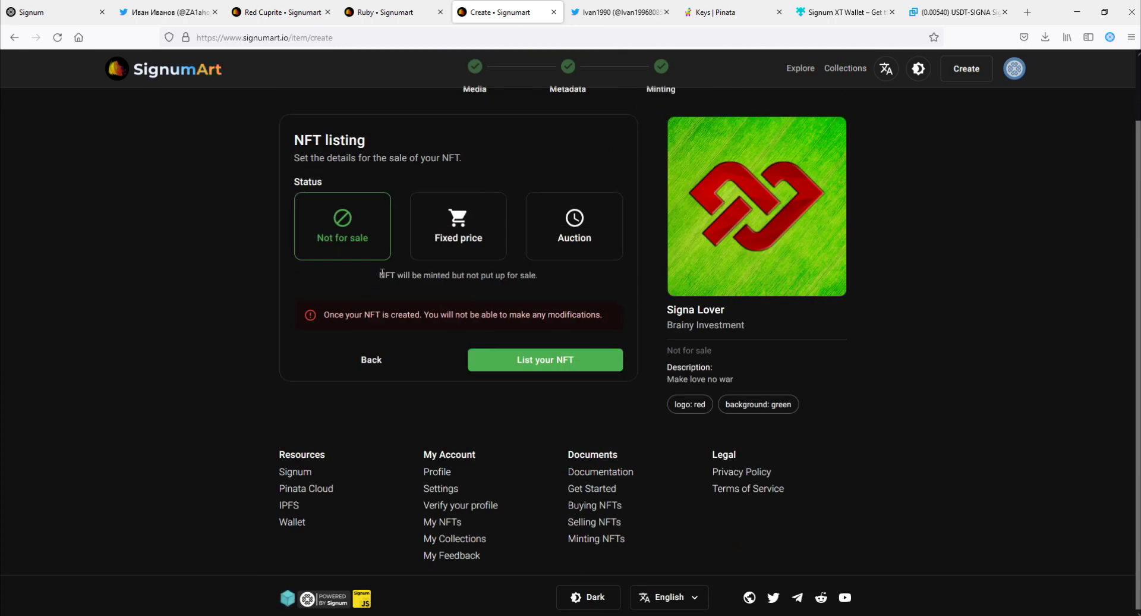
Preview the not-for-sale and fixed-price sale options for the new NFT.
{"action": "left_click", "coordinate": [364, 232]}
{"action": "left_click", "coordinate": [453, 229]}
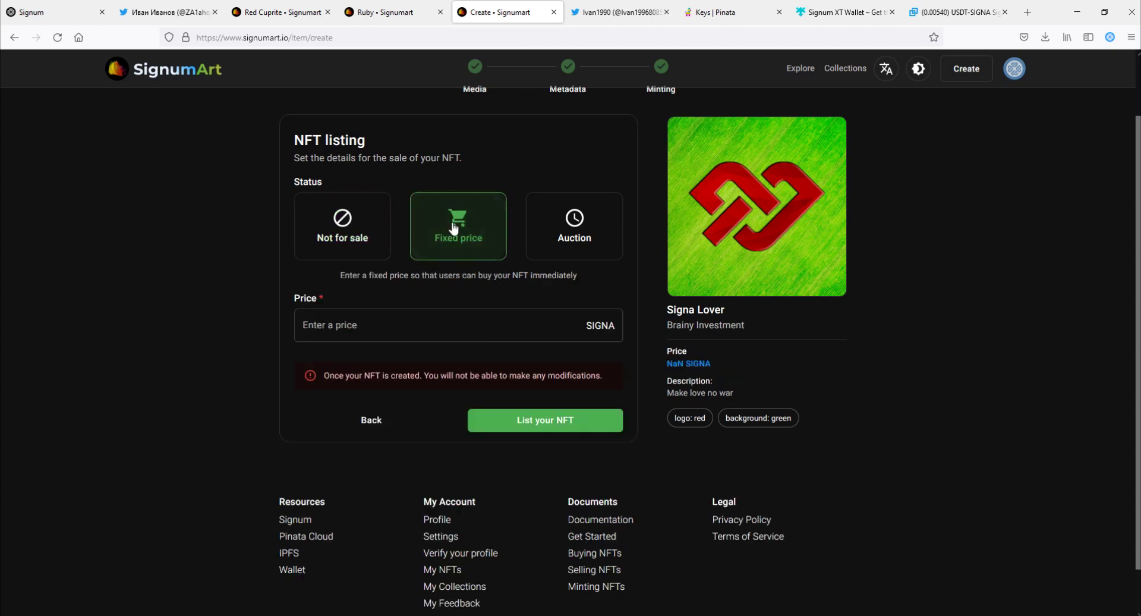
{"action": "left_click", "coordinate": [361, 319]}
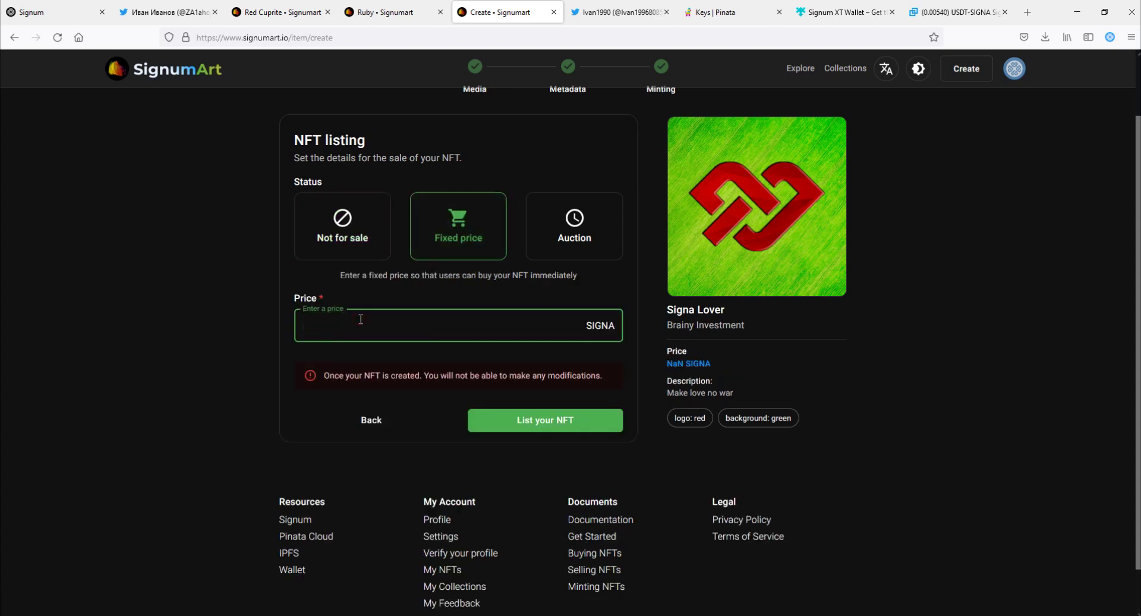
Set the NFT up for auction with a starting price of 120 SIGNA and a buy now price of 5000 SIGNA.
{"action": "left_click", "coordinate": [563, 232]}
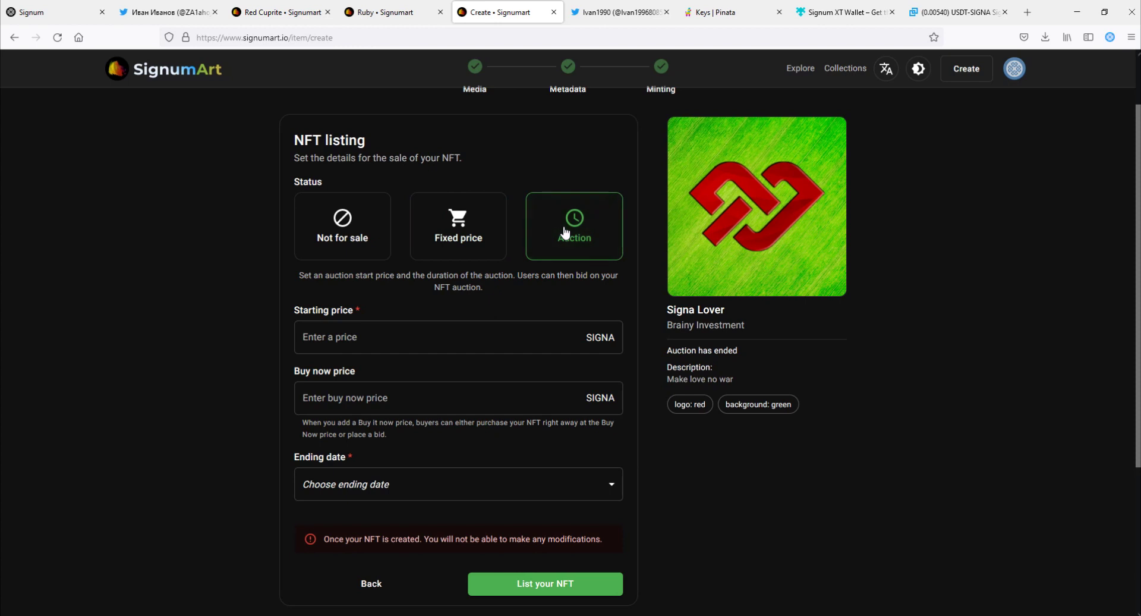
{"action": "left_click", "coordinate": [421, 330]}
{"action": "type", "text": "120"}
{"action": "scroll", "coordinate": [420, 330], "scroll_direction": "down", "scroll_amount": 2}
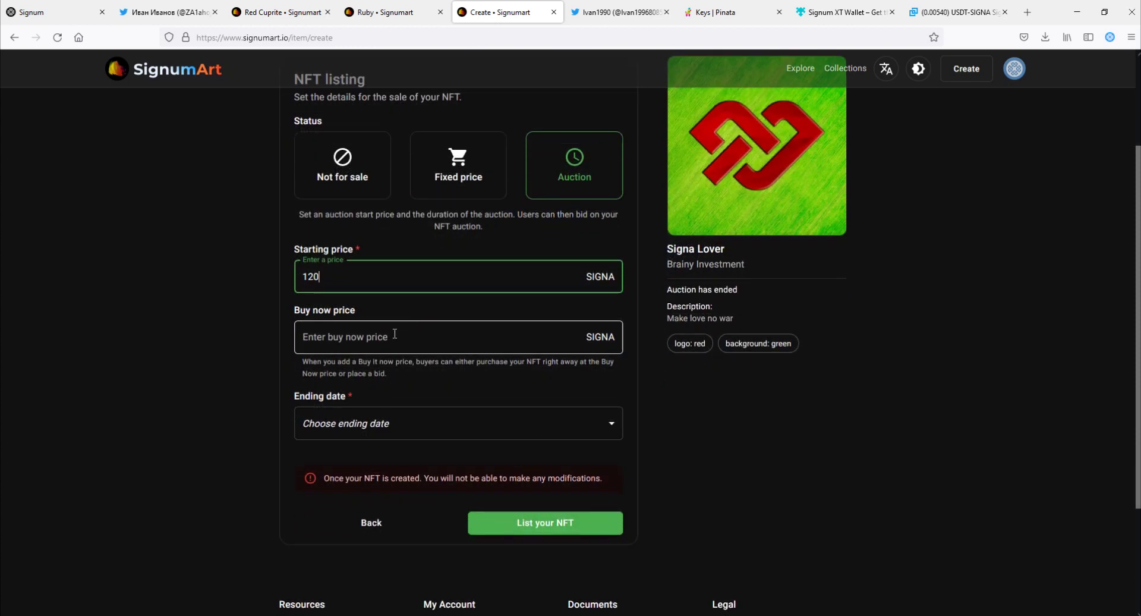
{"action": "left_click", "coordinate": [384, 336]}
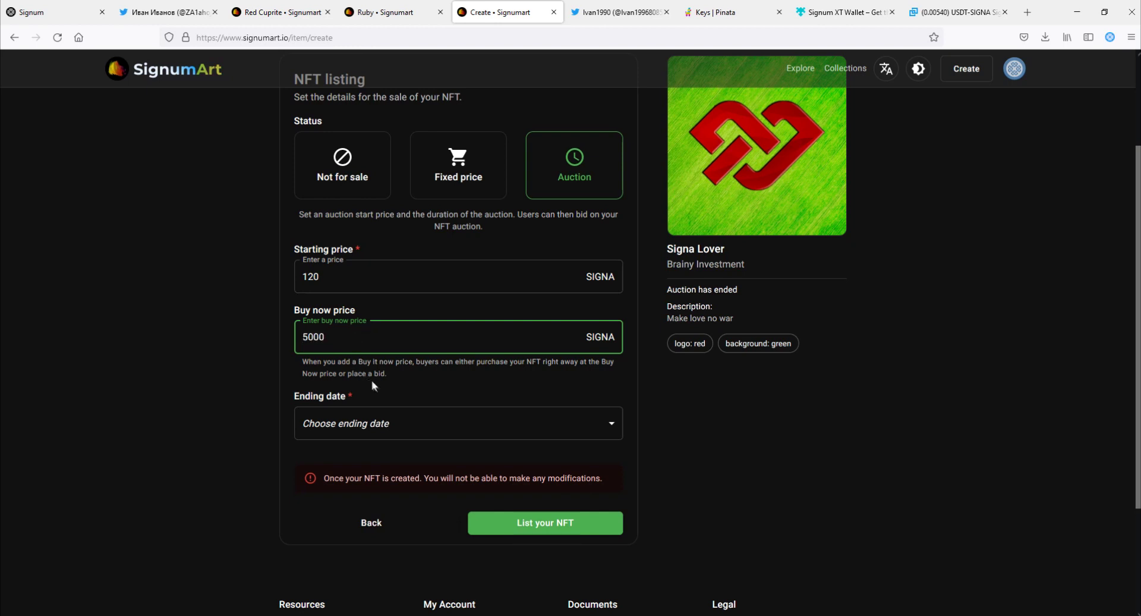
Pick 05/15/2022 as the specific auction ending date and list the NFT.
{"action": "left_click", "coordinate": [357, 419]}
{"action": "left_click", "coordinate": [357, 565]}
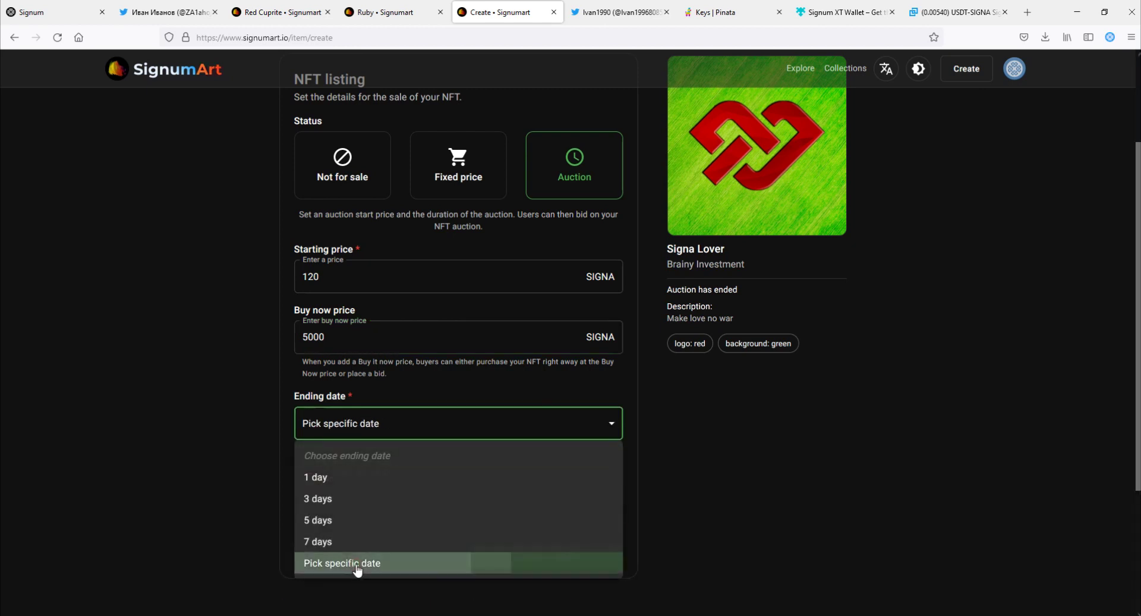
{"action": "left_click", "coordinate": [325, 476]}
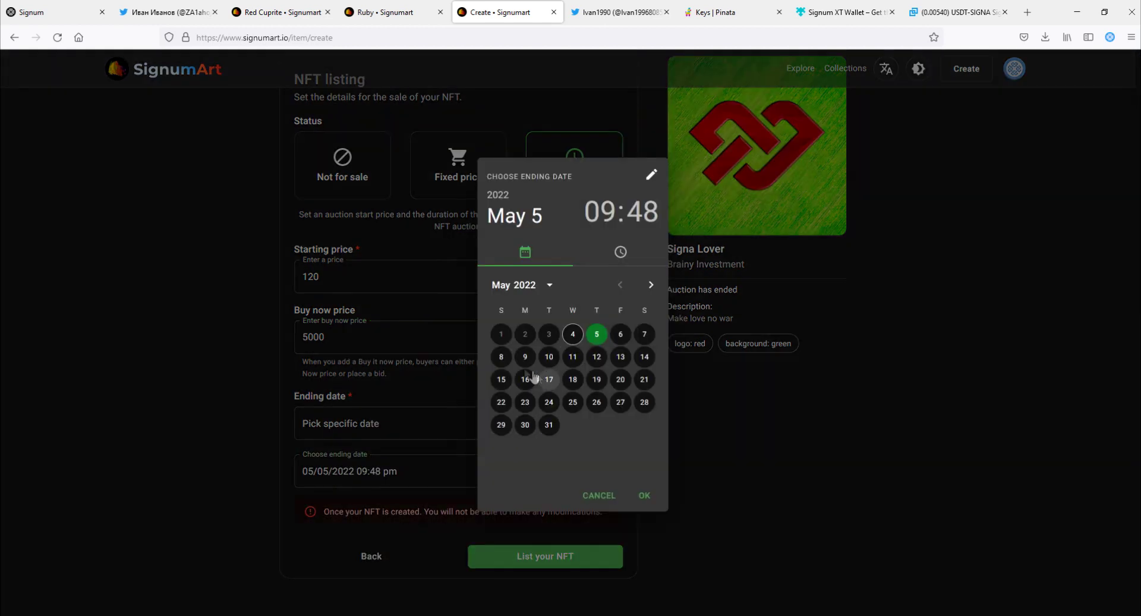
{"action": "left_click", "coordinate": [501, 379]}
{"action": "left_click", "coordinate": [648, 461]}
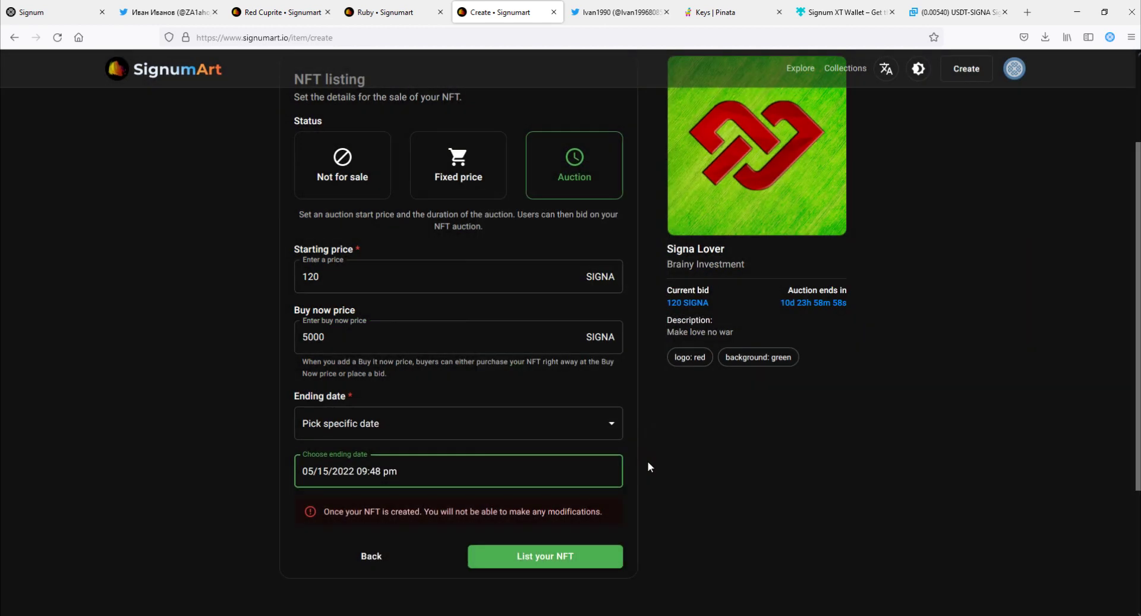
{"action": "left_click", "coordinate": [534, 558]}
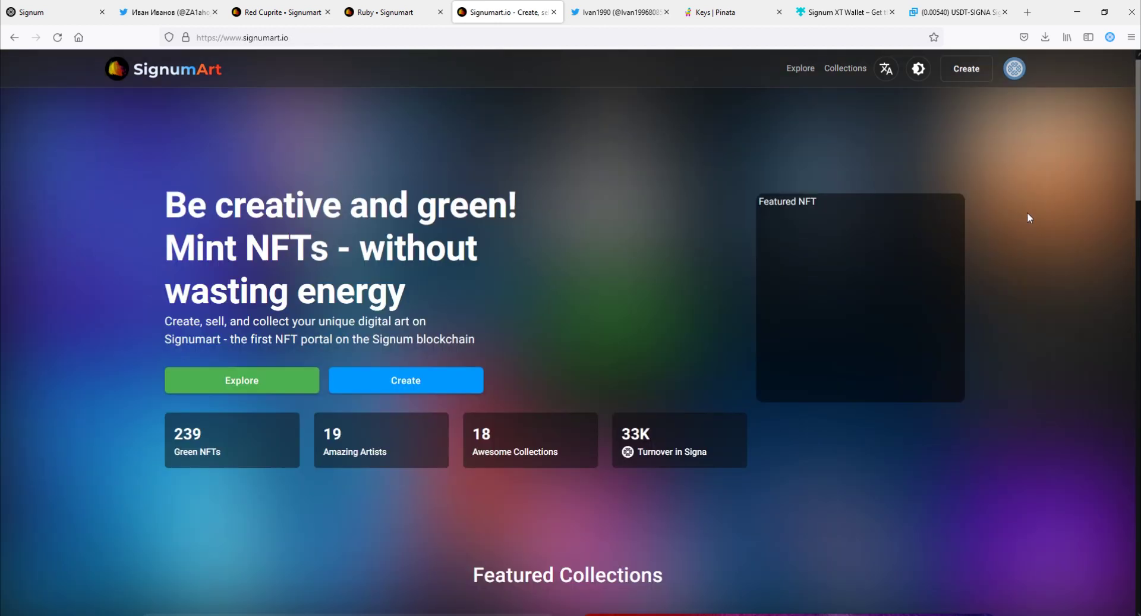
Open the account's own NFTs and check the current bid and buy now price of Signa Lover.
{"action": "left_click", "coordinate": [1015, 68]}
{"action": "left_click", "coordinate": [915, 169]}
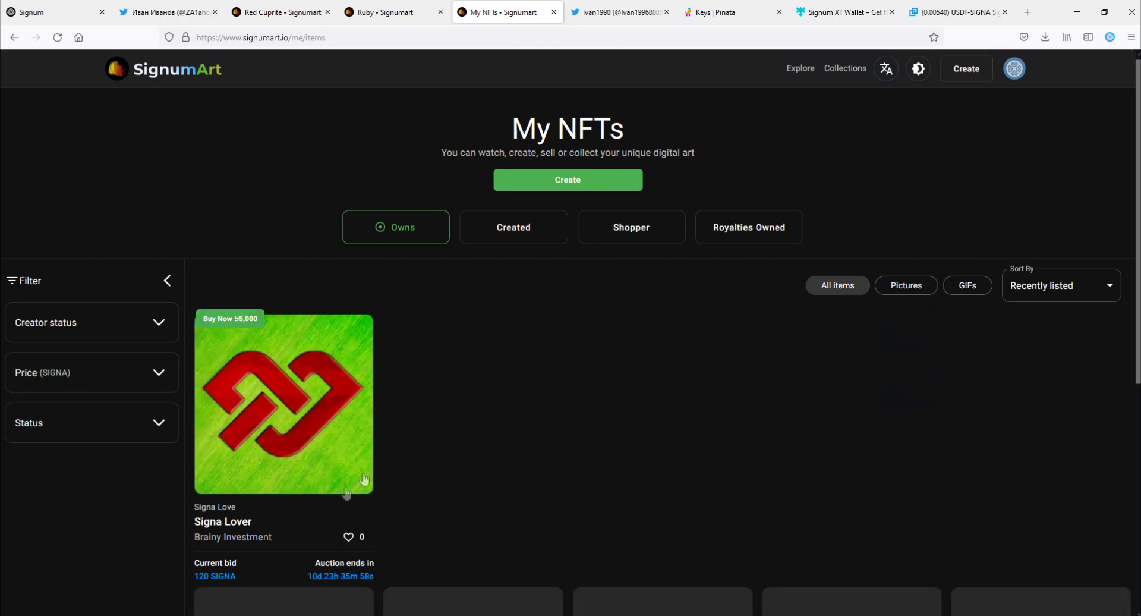
{"action": "left_click_drag", "start_coordinate": [209, 578], "coordinate": [196, 577]}
{"action": "mouse_move", "coordinate": [241, 328]}
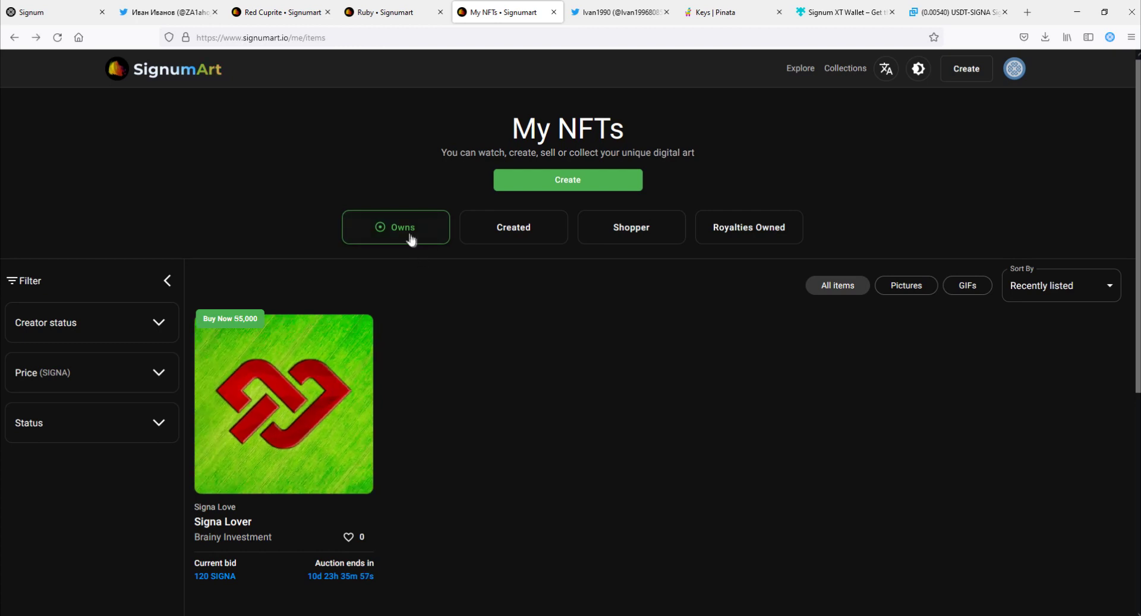
View the created and royalties-owned NFTs and open the Signa Lover item page.
{"action": "left_click", "coordinate": [516, 235]}
{"action": "left_click", "coordinate": [730, 239]}
{"action": "left_click", "coordinate": [327, 393]}
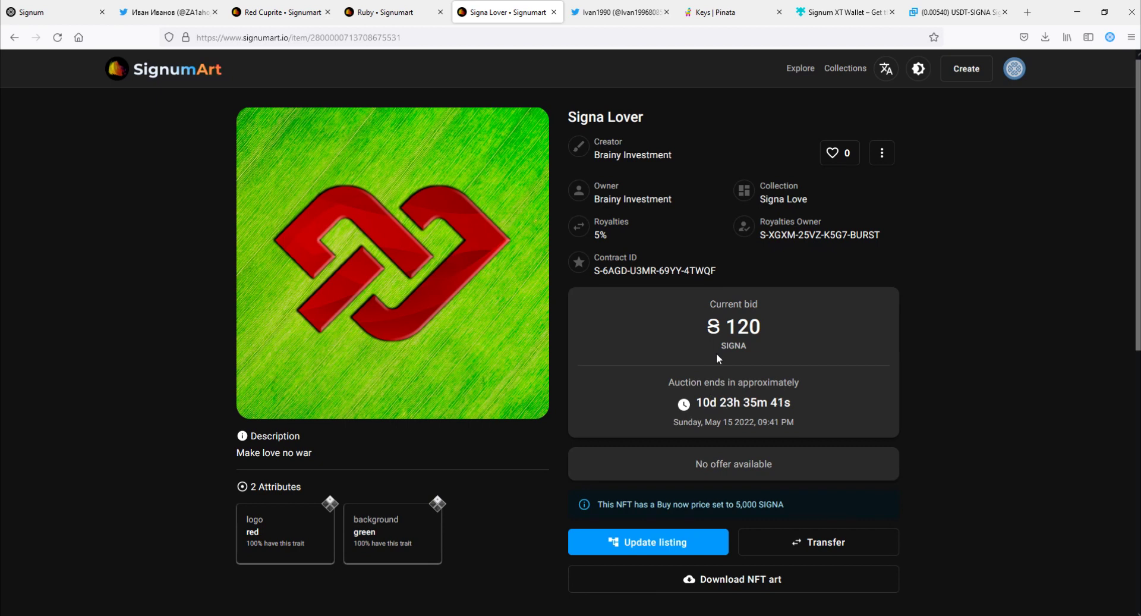
Review the not-for-sale, fixed-price and auction options for updating Signa Lover's listing, and close them without changing anything.
{"action": "scroll", "coordinate": [715, 353], "scroll_direction": "down", "scroll_amount": 1}
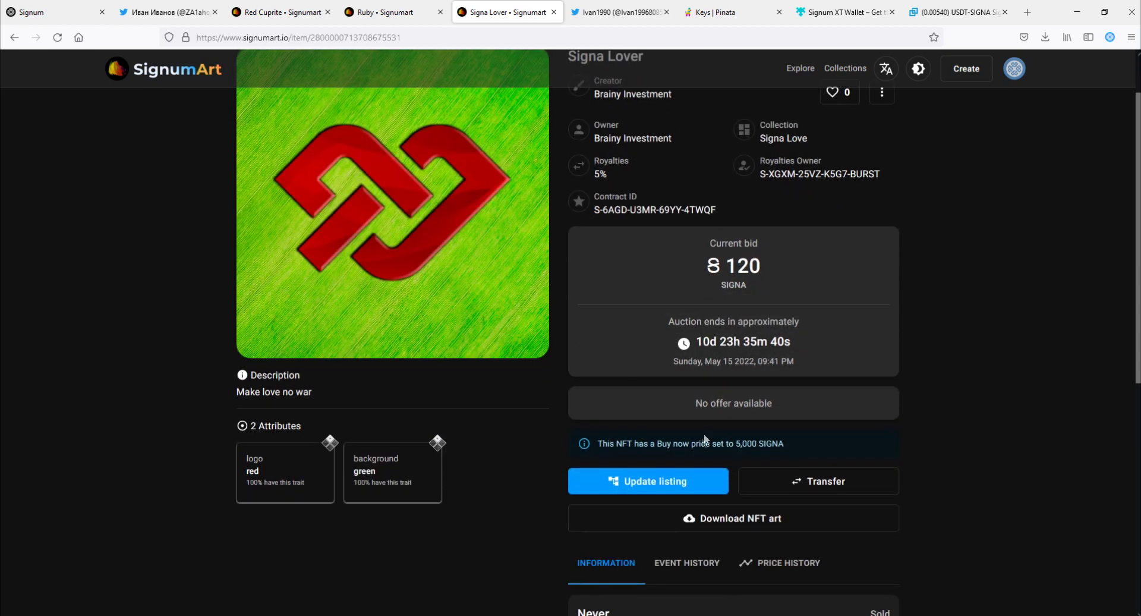
{"action": "left_click", "coordinate": [650, 483]}
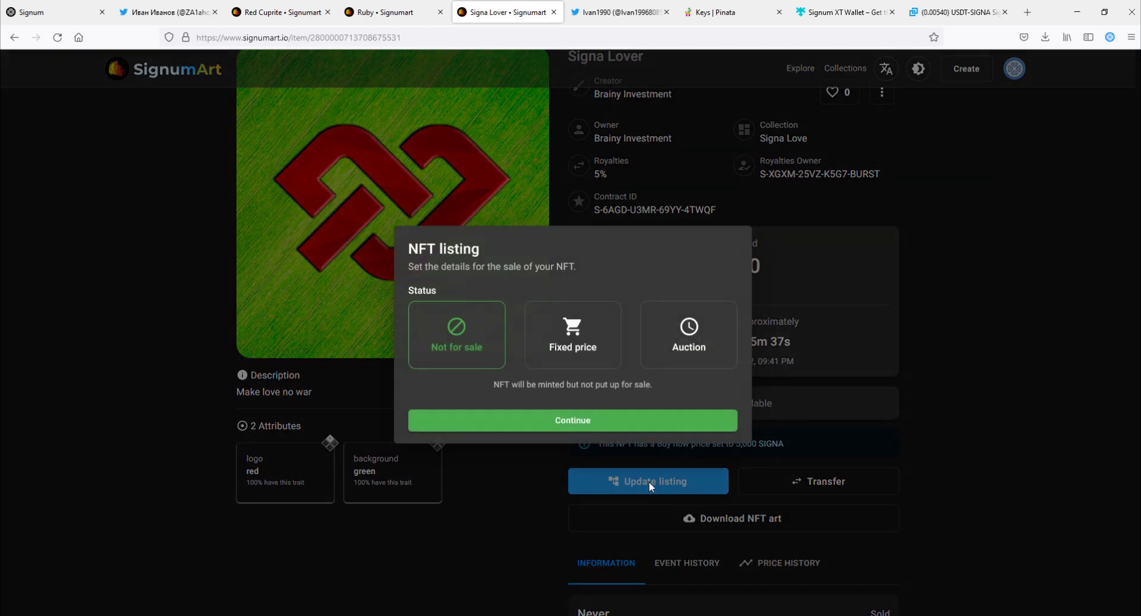
{"action": "left_click", "coordinate": [467, 346]}
{"action": "left_click", "coordinate": [575, 348]}
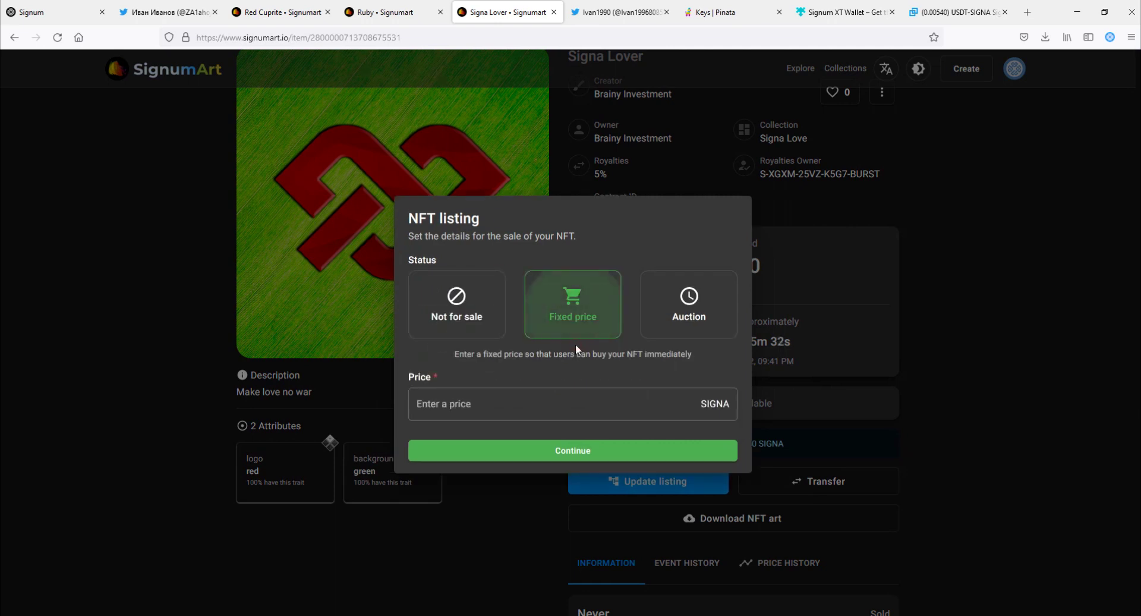
{"action": "left_click", "coordinate": [691, 321]}
{"action": "key", "text": "Escape"}
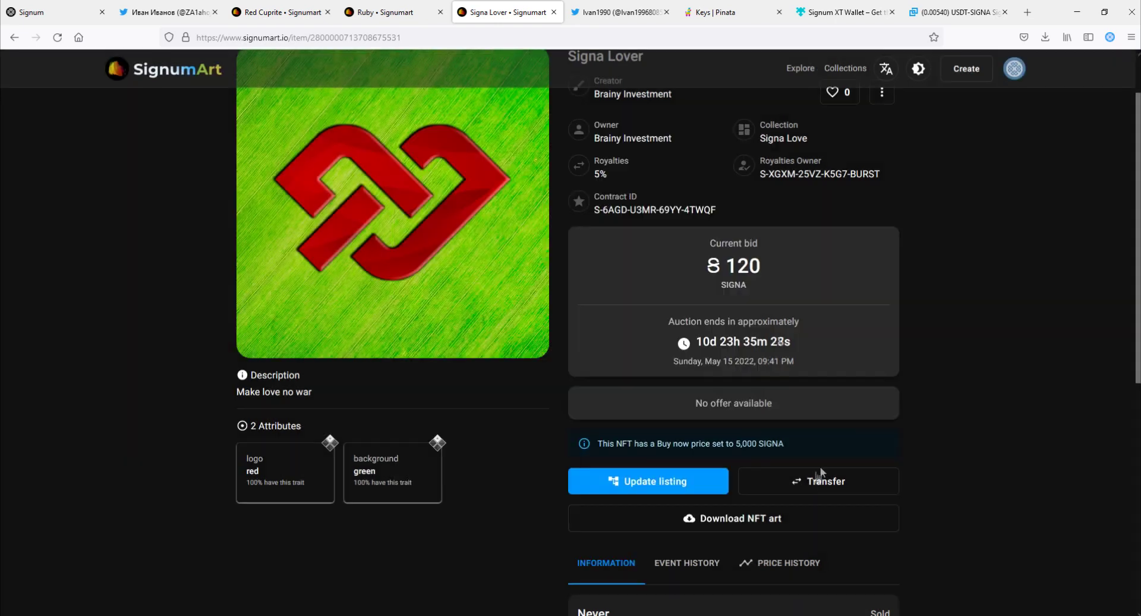
Review the options for transferring the NFT or only its royalties to a receiver address, and close them without transferring.
{"action": "left_click", "coordinate": [795, 487]}
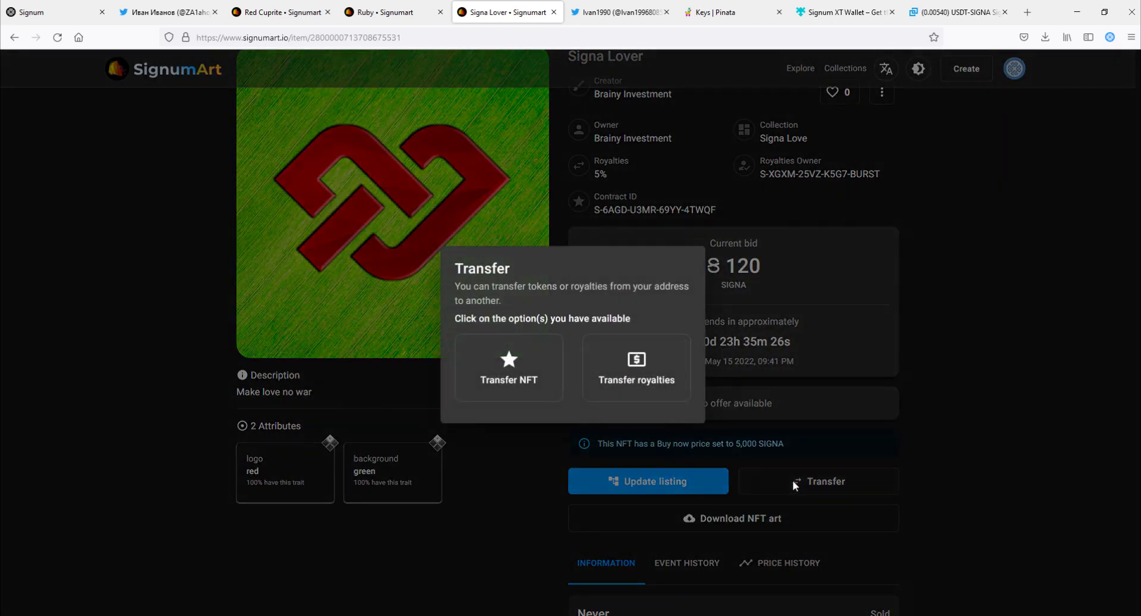
{"action": "left_click", "coordinate": [509, 363]}
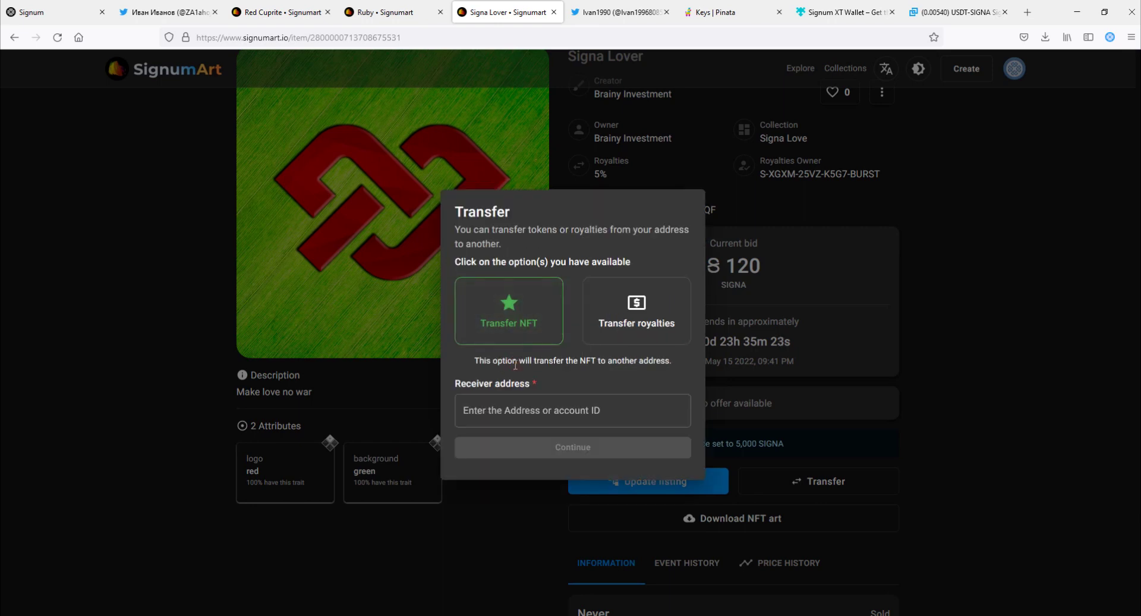
{"action": "left_click", "coordinate": [511, 410]}
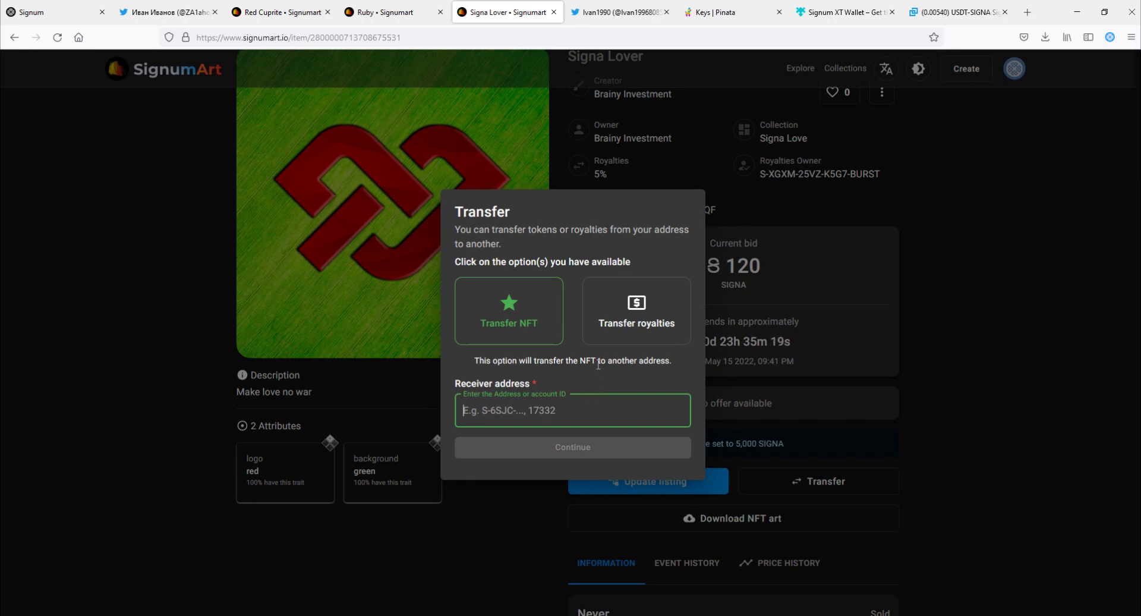
{"action": "left_click", "coordinate": [638, 317]}
{"action": "left_click", "coordinate": [530, 415]}
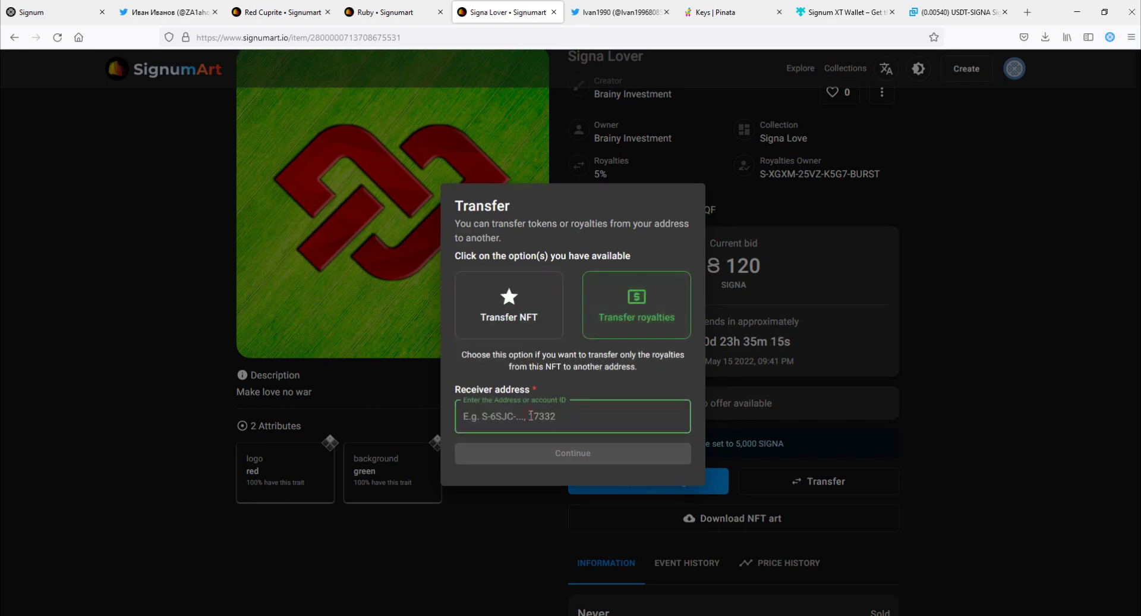
{"action": "left_click", "coordinate": [880, 426]}
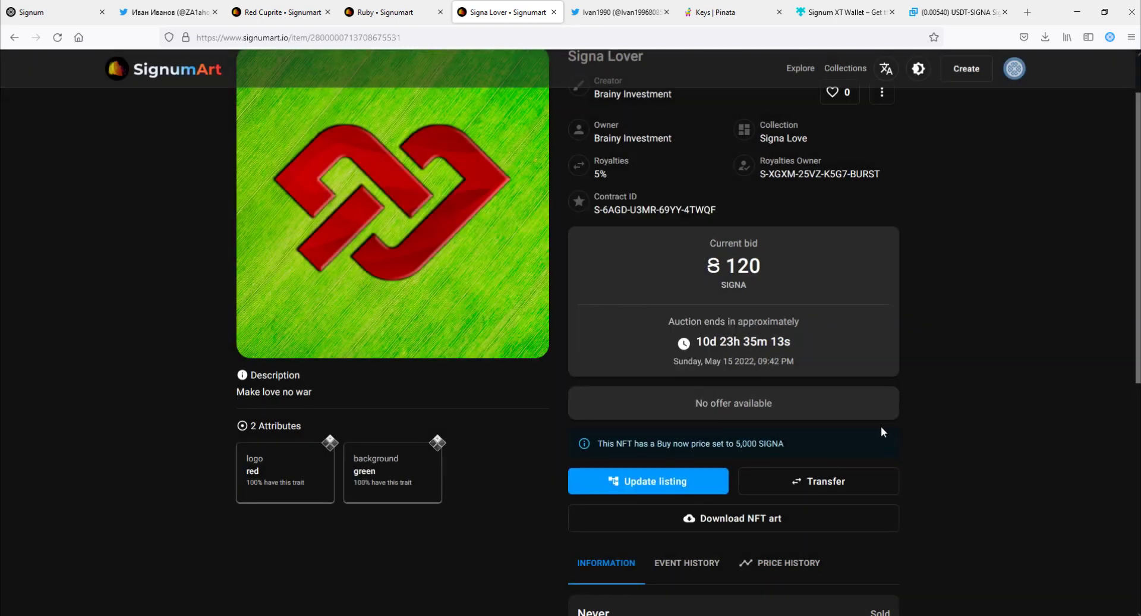
Download the Signa Lover NFT art, open the downloaded PNG to check it, and close the image.
{"action": "left_click", "coordinate": [723, 520]}
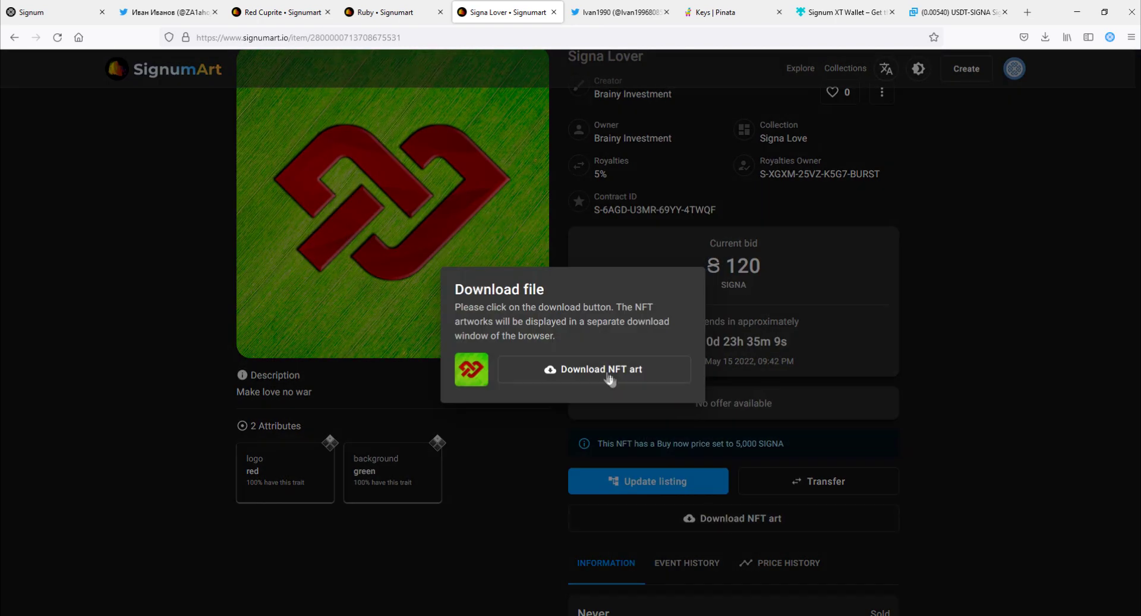
{"action": "left_click", "coordinate": [591, 369]}
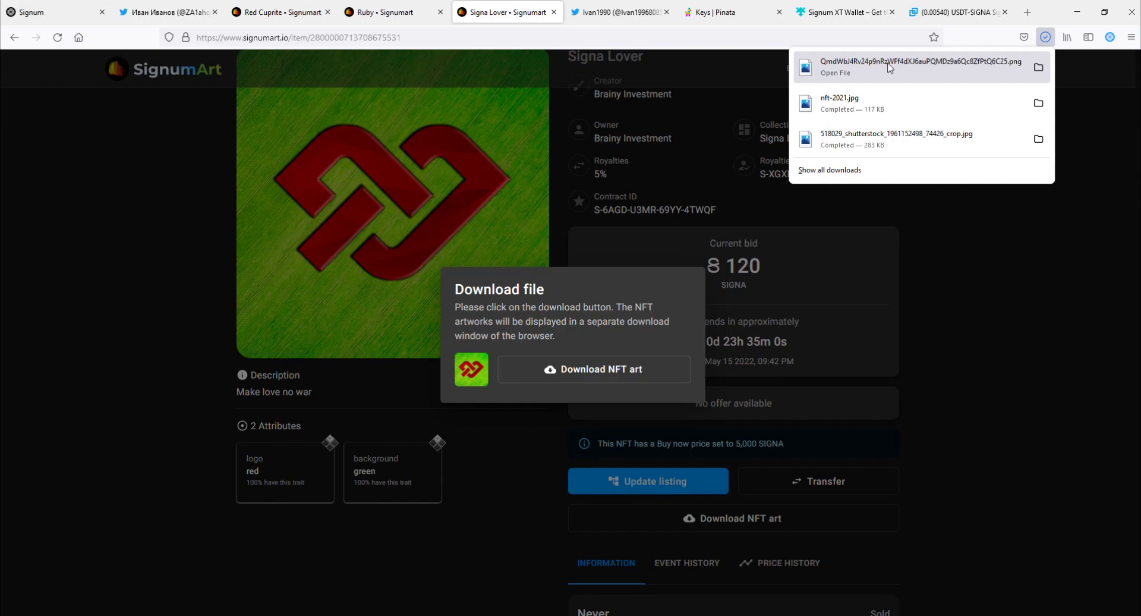
{"action": "left_click", "coordinate": [890, 68]}
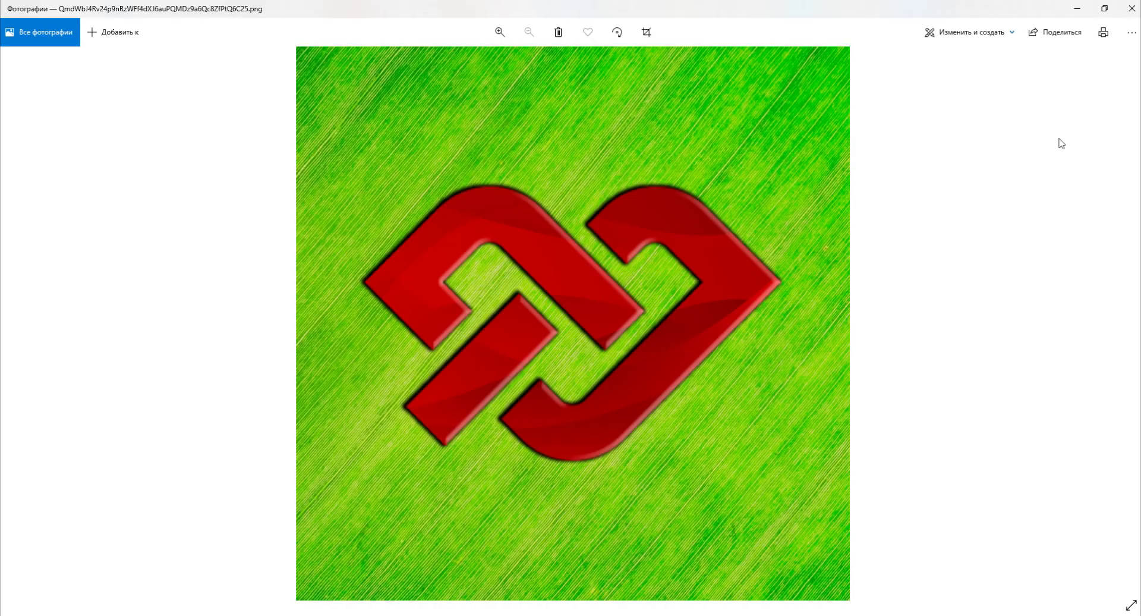
{"action": "left_click", "coordinate": [1132, 8]}
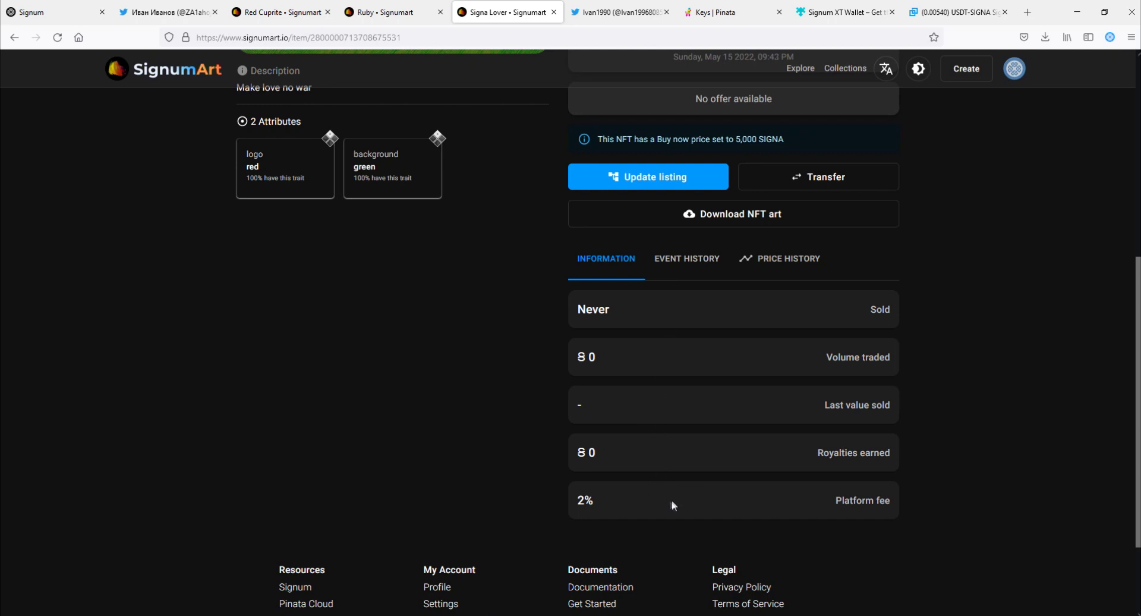
Review the platform fee, event history and price history on the Signa Lover item page.
{"action": "left_click_drag", "start_coordinate": [833, 500], "coordinate": [889, 500]}
{"action": "left_click", "coordinate": [726, 334]}
{"action": "left_click", "coordinate": [679, 261]}
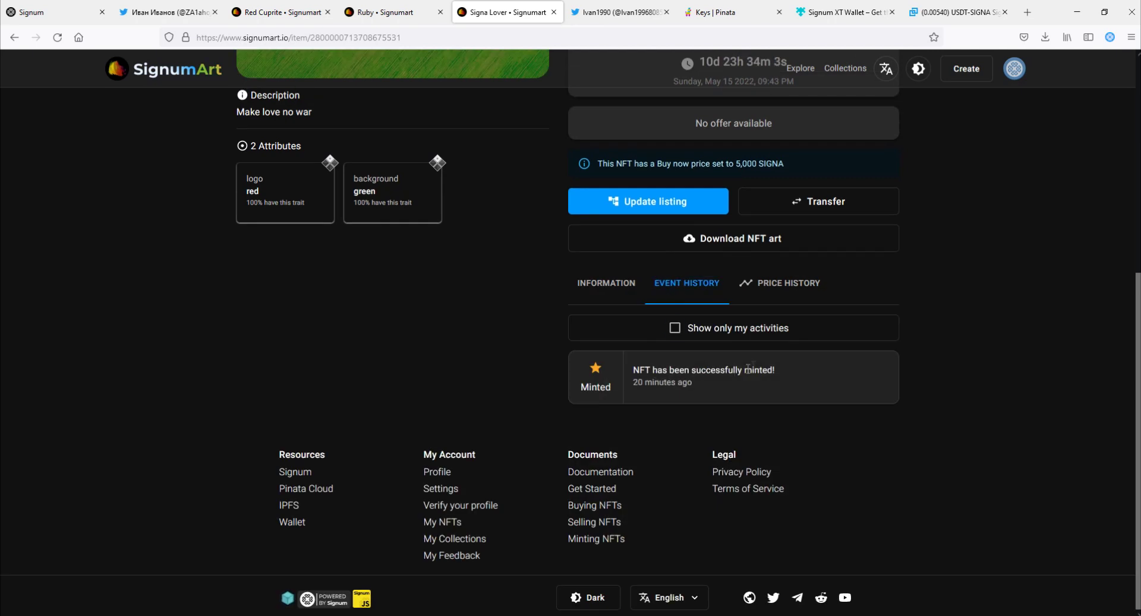
{"action": "left_click", "coordinate": [778, 284]}
{"action": "left_click_drag", "start_coordinate": [658, 404], "coordinate": [829, 400]}
{"action": "left_click", "coordinate": [839, 402]}
Open the marketplace's collections page, sort the collections by Oldest, and look through the list.
{"action": "left_click", "coordinate": [845, 68]}
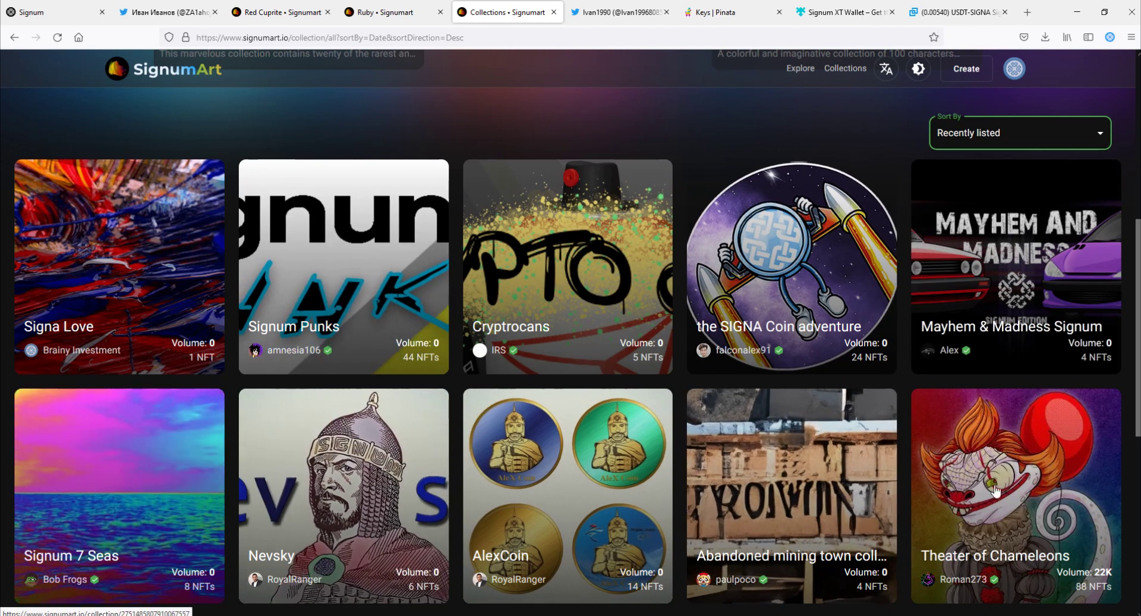
{"action": "left_click", "coordinate": [1016, 142]}
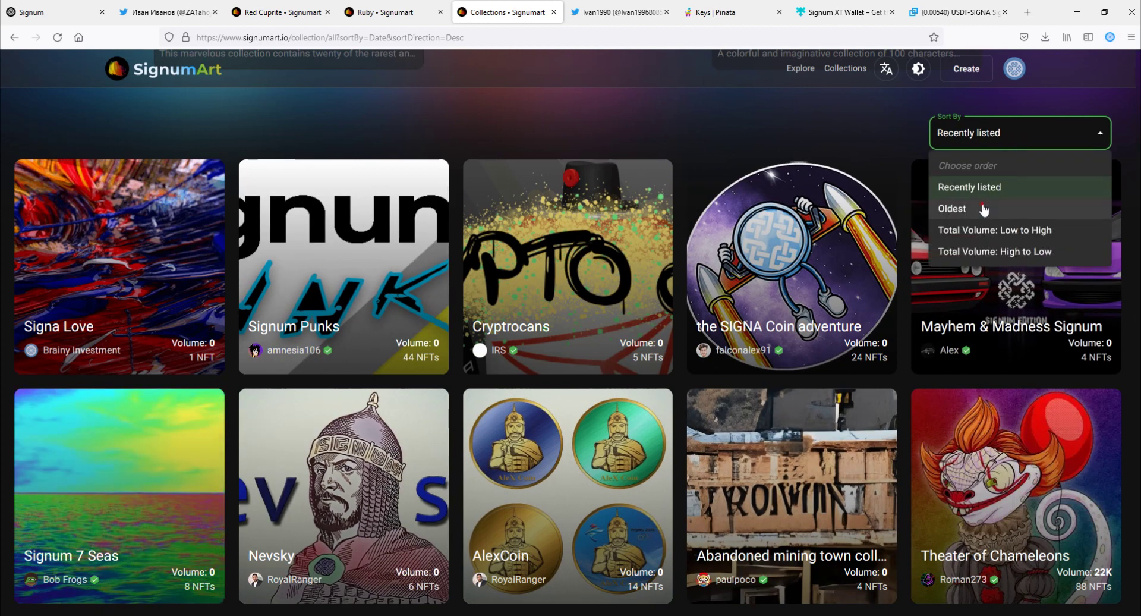
{"action": "left_click", "coordinate": [985, 208]}
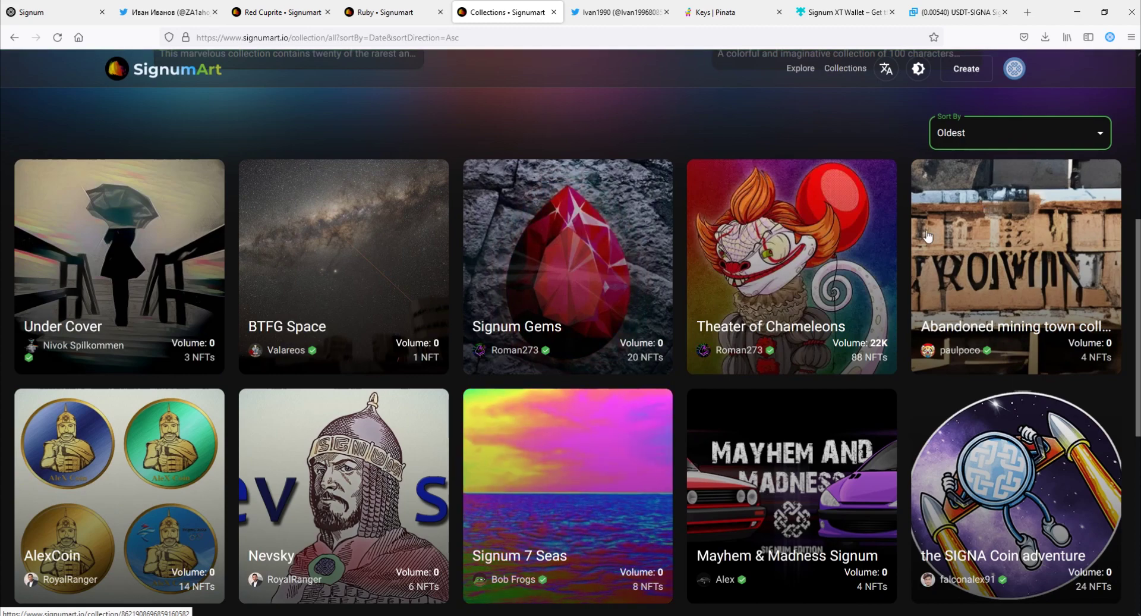
{"action": "scroll", "coordinate": [939, 232], "scroll_direction": "down", "scroll_amount": 3}
{"action": "scroll", "coordinate": [927, 237], "scroll_direction": "down", "scroll_amount": 2}
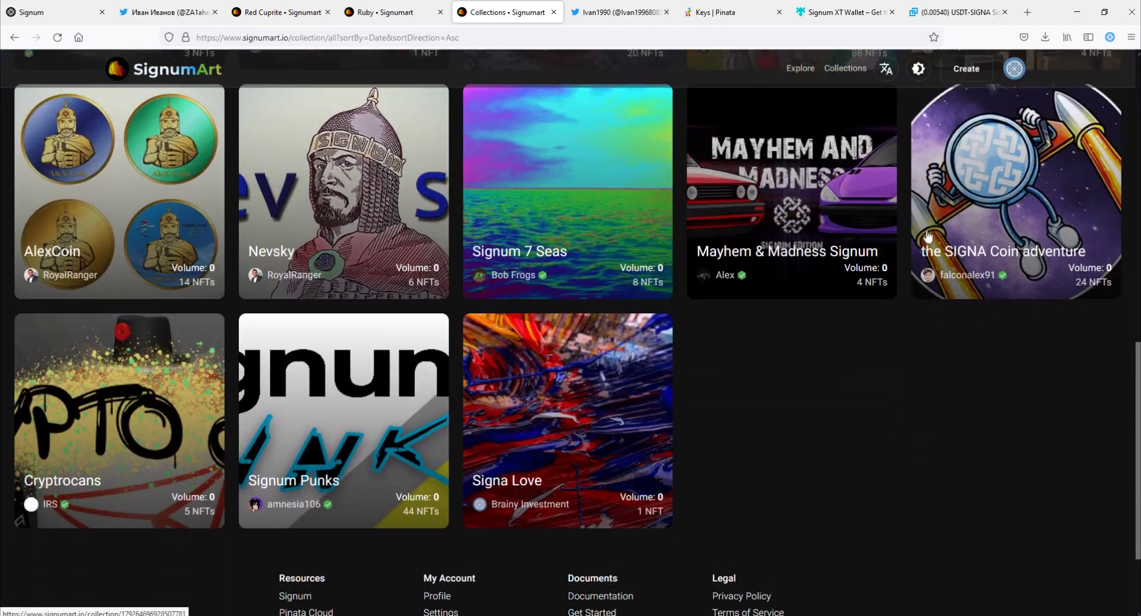
{"action": "scroll", "coordinate": [918, 290], "scroll_direction": "up", "scroll_amount": 3}
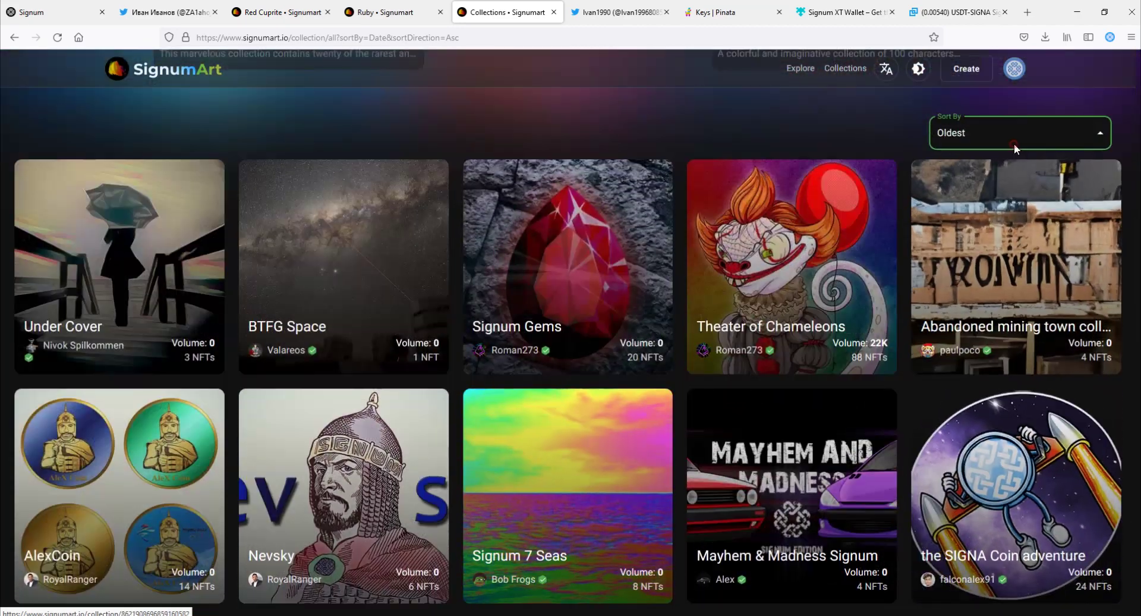
Sort the collections by Total Volume: Low to High and look through the reordered list.
{"action": "left_click", "coordinate": [1020, 132]}
{"action": "left_click", "coordinate": [991, 231]}
{"action": "left_click", "coordinate": [990, 232]}
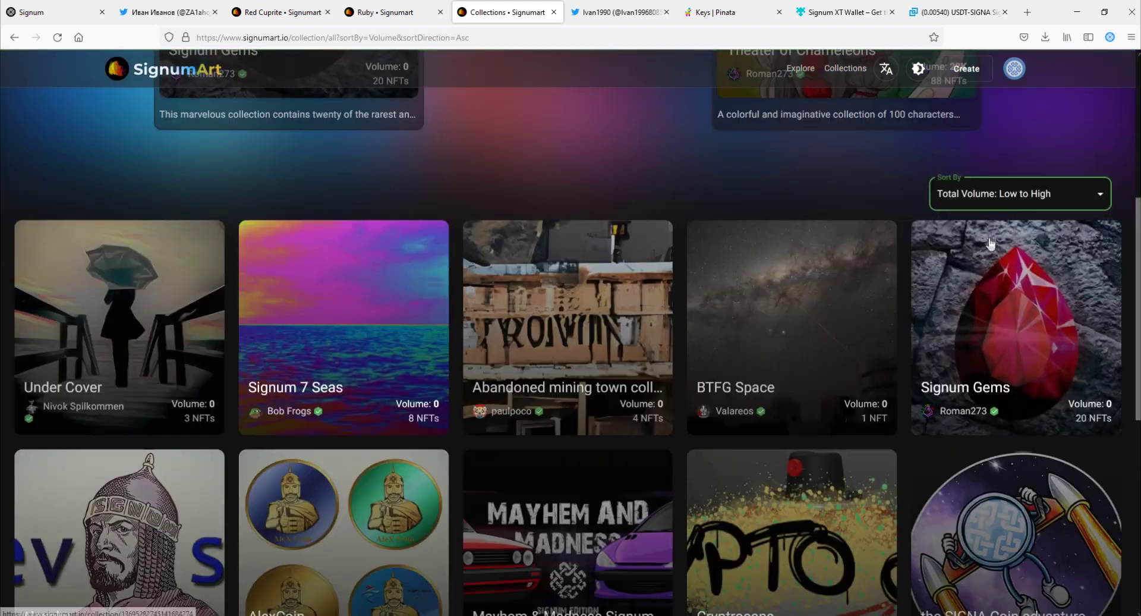
{"action": "scroll", "coordinate": [944, 300], "scroll_direction": "down", "scroll_amount": 5}
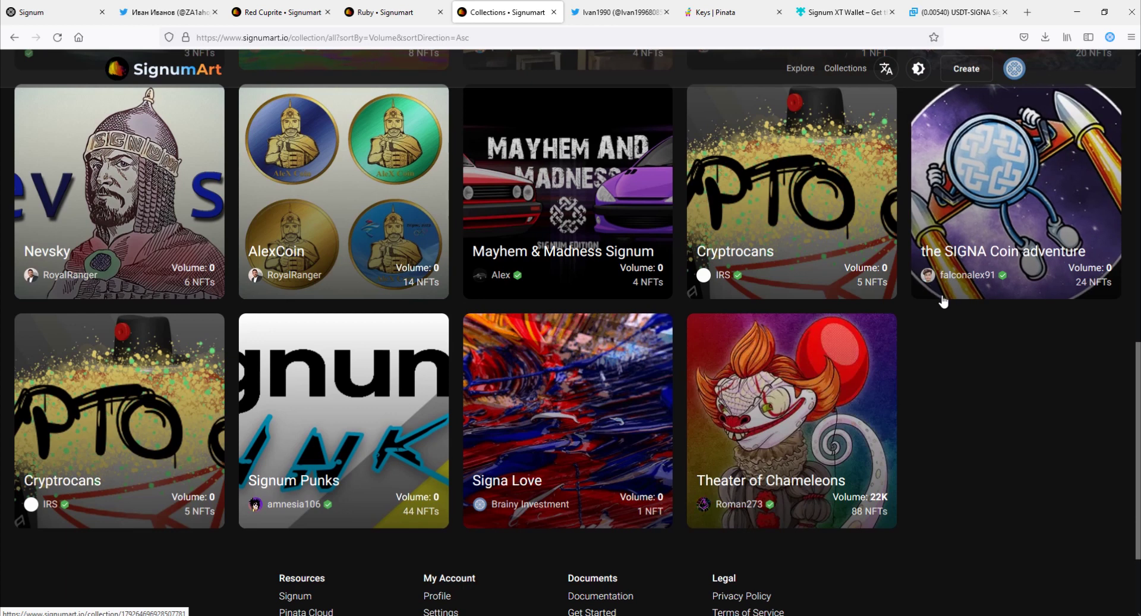
{"action": "scroll", "coordinate": [943, 300], "scroll_direction": "up", "scroll_amount": 6}
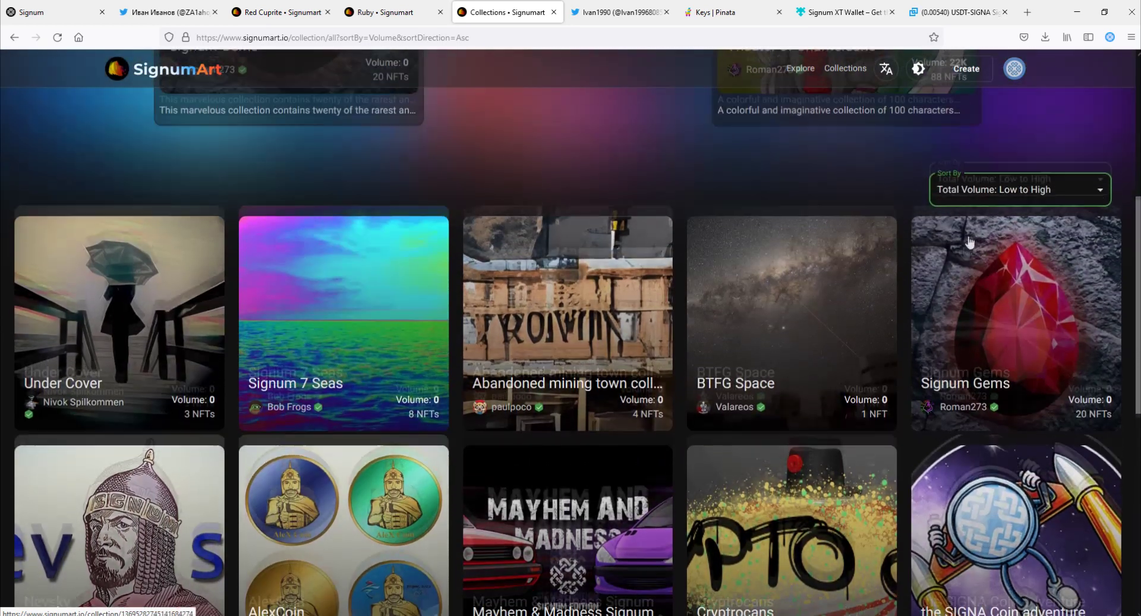
Sort the collections by Total Volume: High to Low and browse them.
{"action": "left_click", "coordinate": [979, 198]}
{"action": "left_click", "coordinate": [963, 314]}
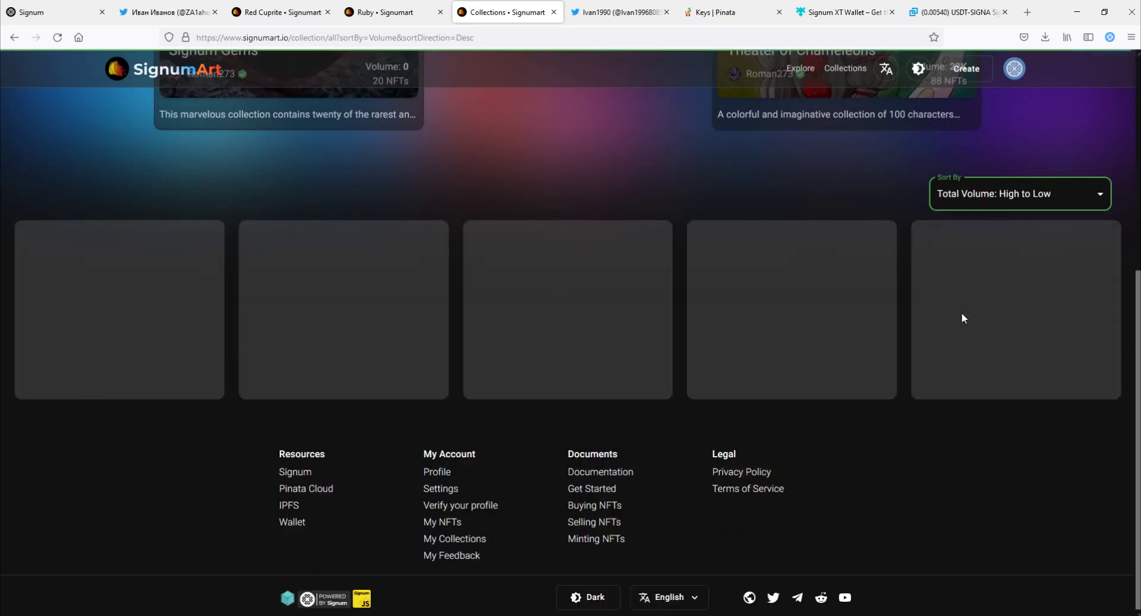
{"action": "scroll", "coordinate": [963, 319], "scroll_direction": "down", "scroll_amount": 5}
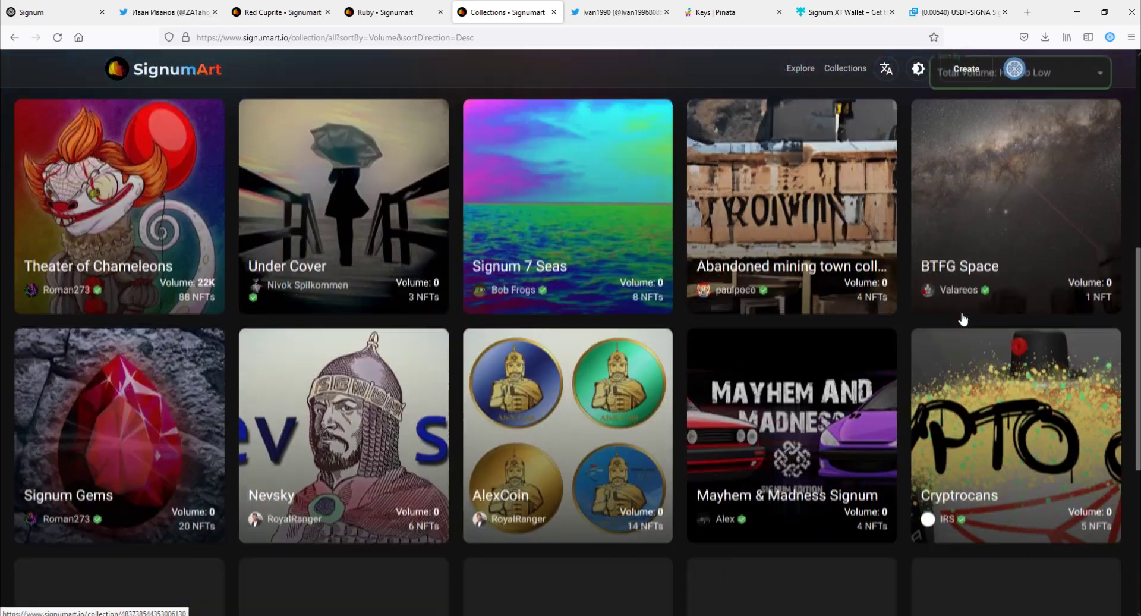
{"action": "scroll", "coordinate": [962, 312], "scroll_direction": "up", "scroll_amount": 6}
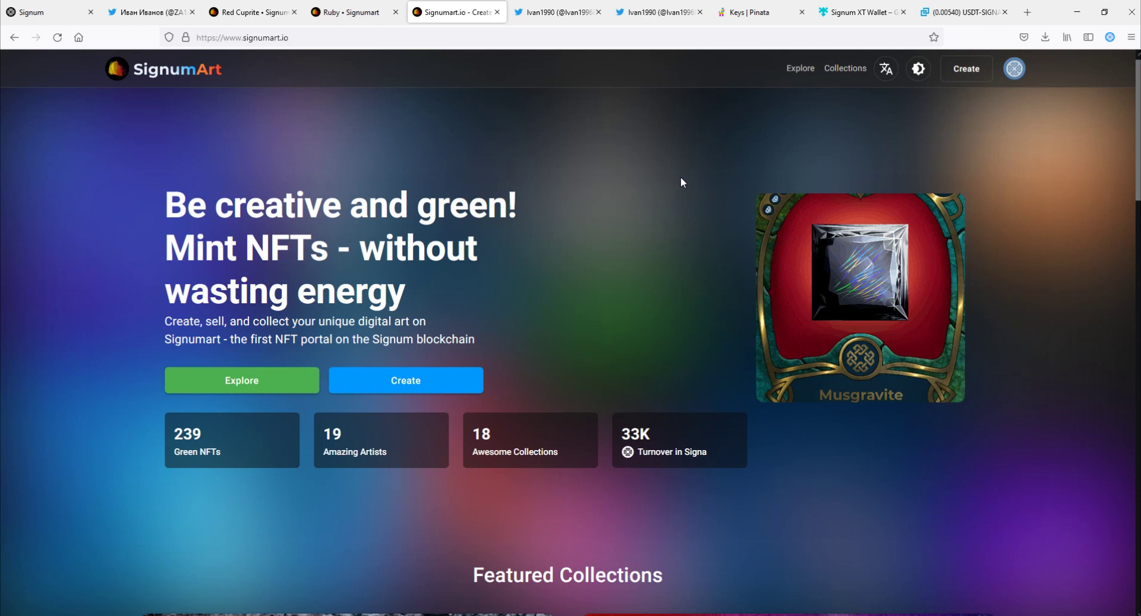
Open the portal's help documentation and view the pages on fixed-price buying, fixed-price selling, auction selling and creating a collection.
{"action": "left_click", "coordinate": [1015, 69]}
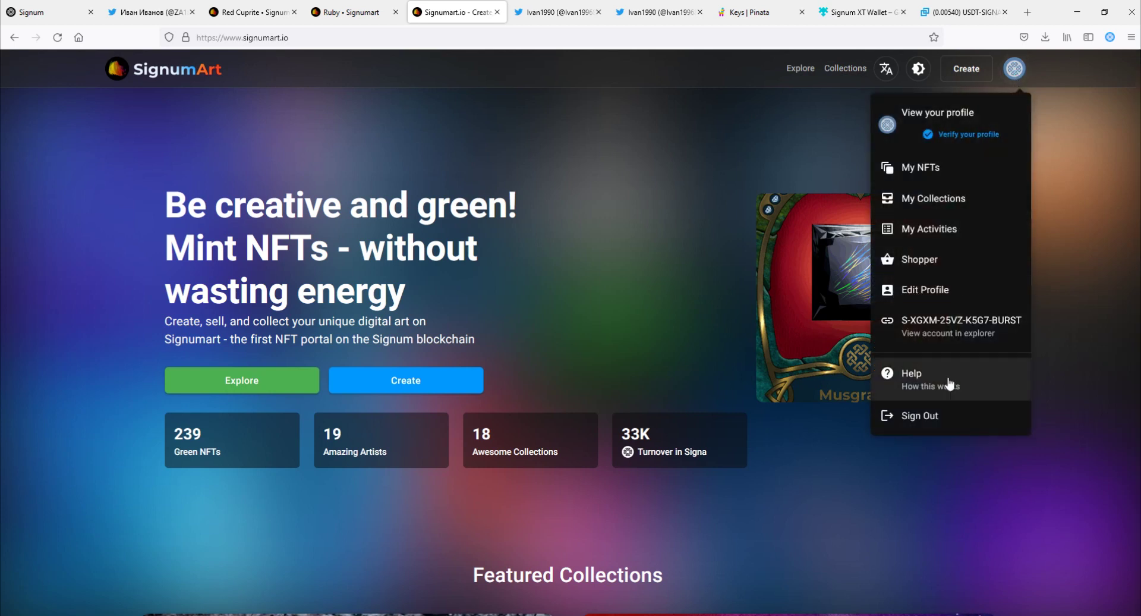
{"action": "left_click", "coordinate": [931, 386]}
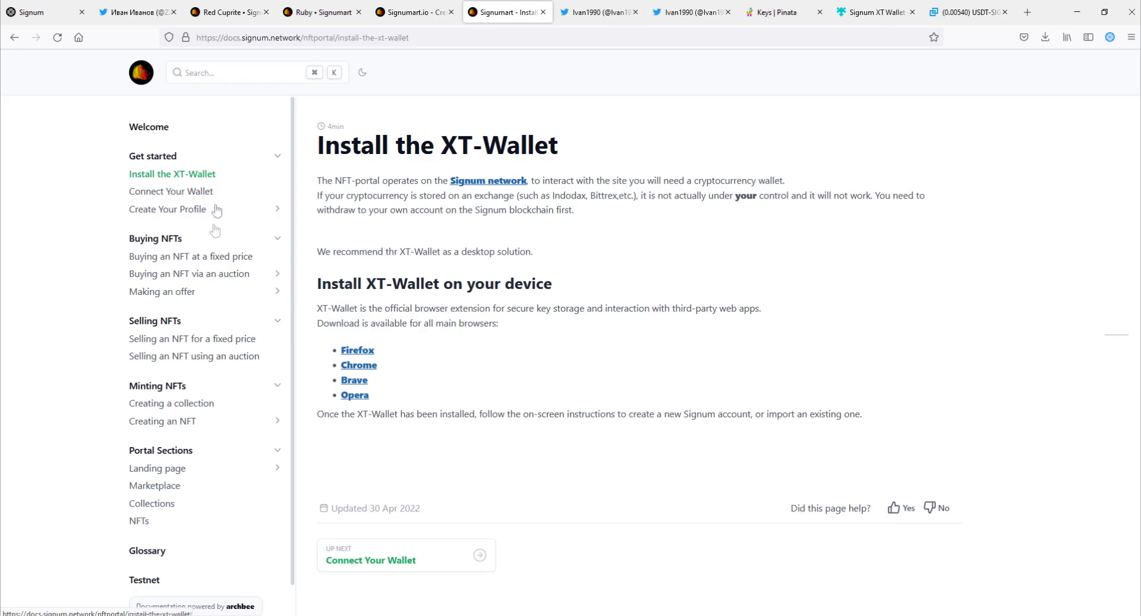
{"action": "left_click", "coordinate": [210, 256]}
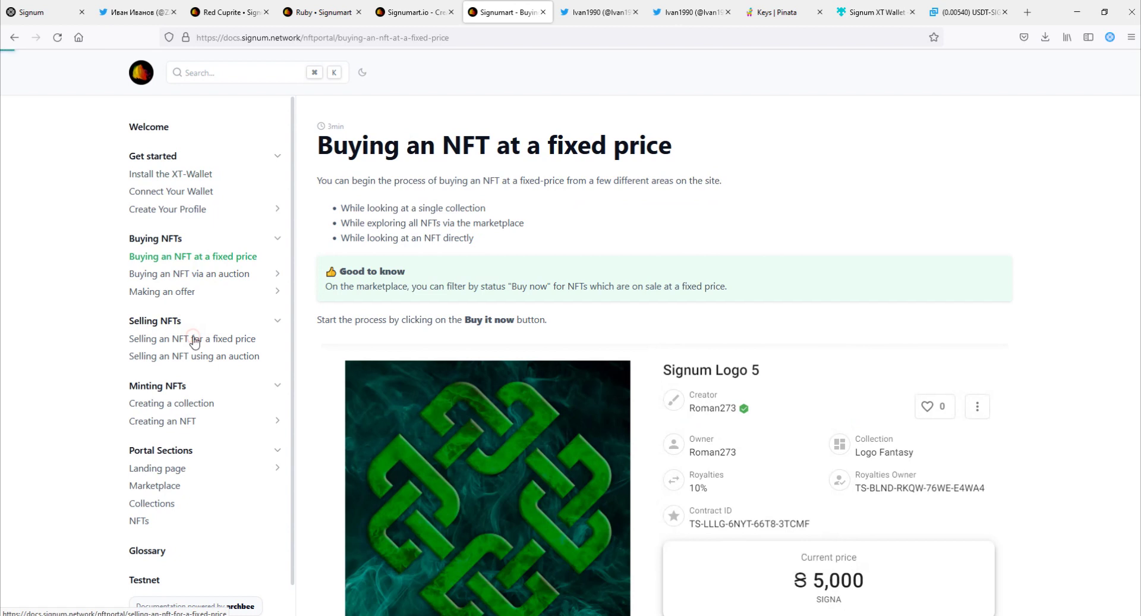
{"action": "left_click", "coordinate": [194, 341]}
{"action": "left_click", "coordinate": [201, 358]}
{"action": "left_click", "coordinate": [194, 405]}
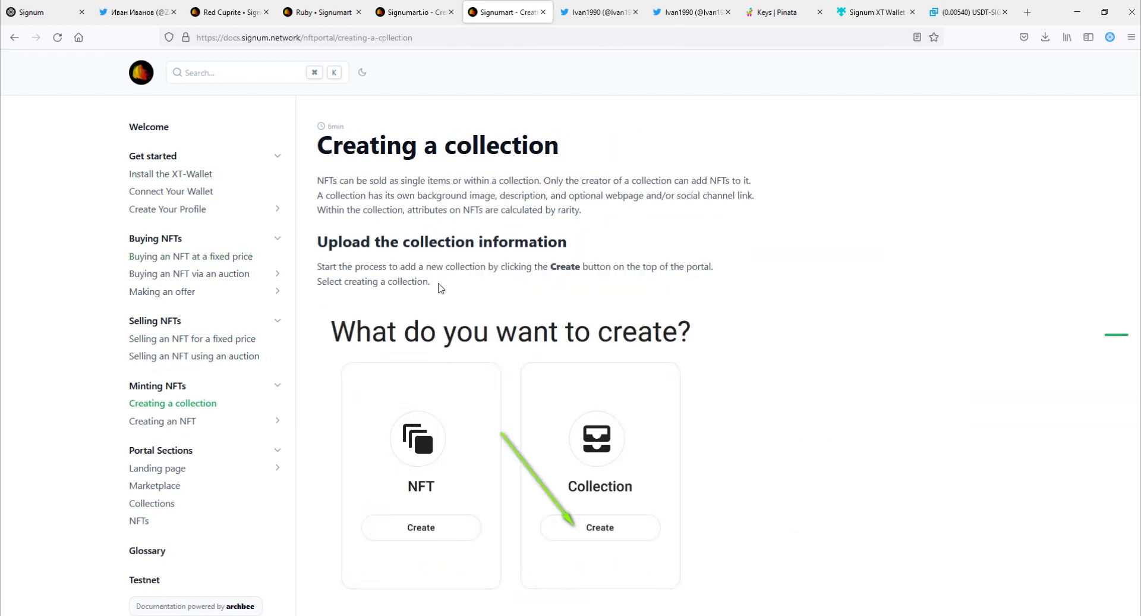